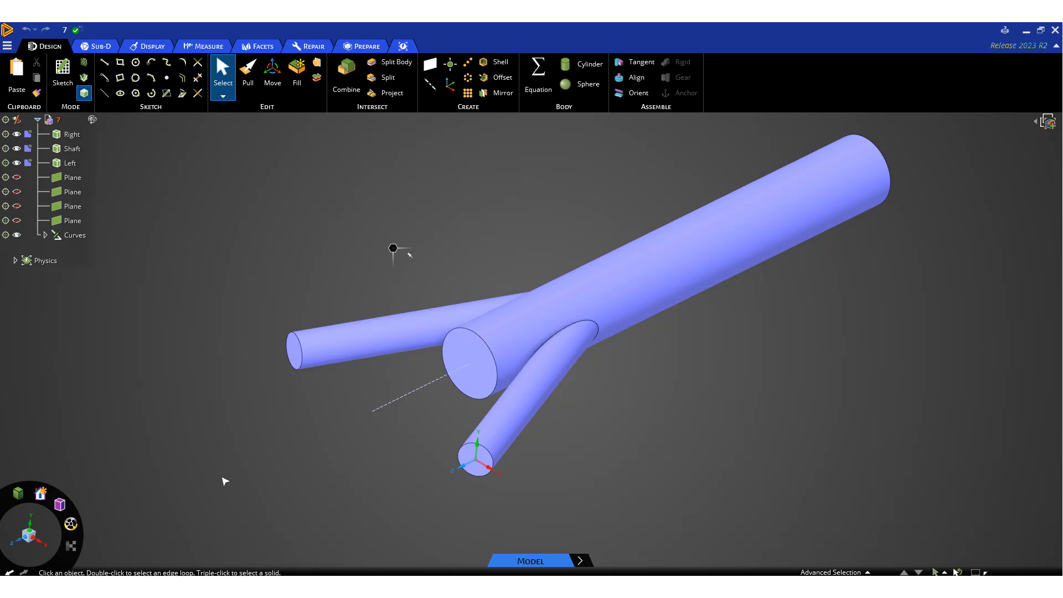
Step: Examine the three-pipe junction from the top and at an angle, checking the side pipe's end face and the main shaft's radius
mouse_move(227, 477)
middle_mouse_down()
mouse_move(239, 443)
mouse_move(236, 504)
middle_mouse_up()
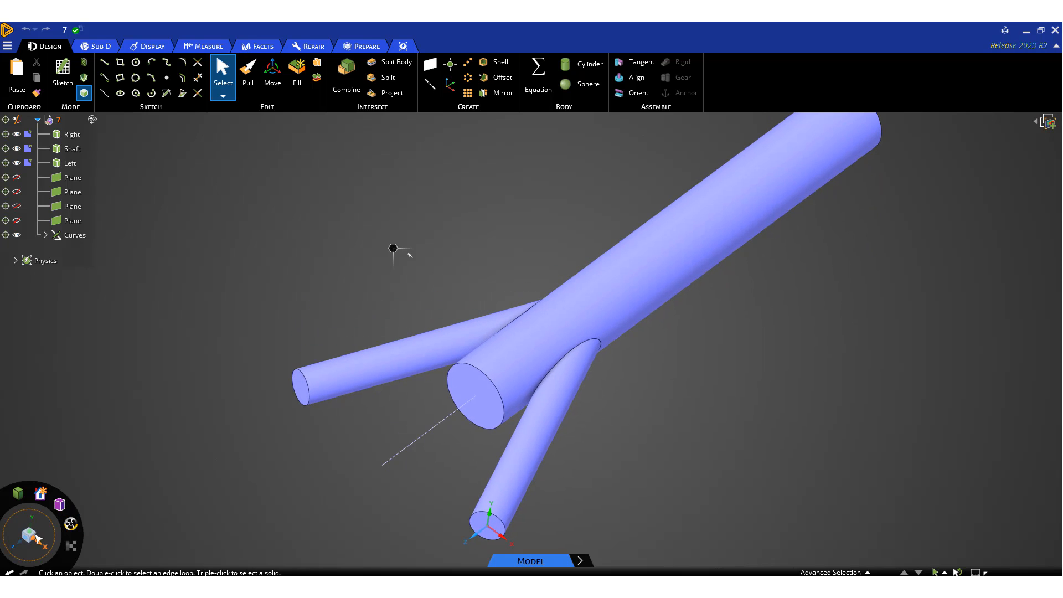
left_click(31, 535)
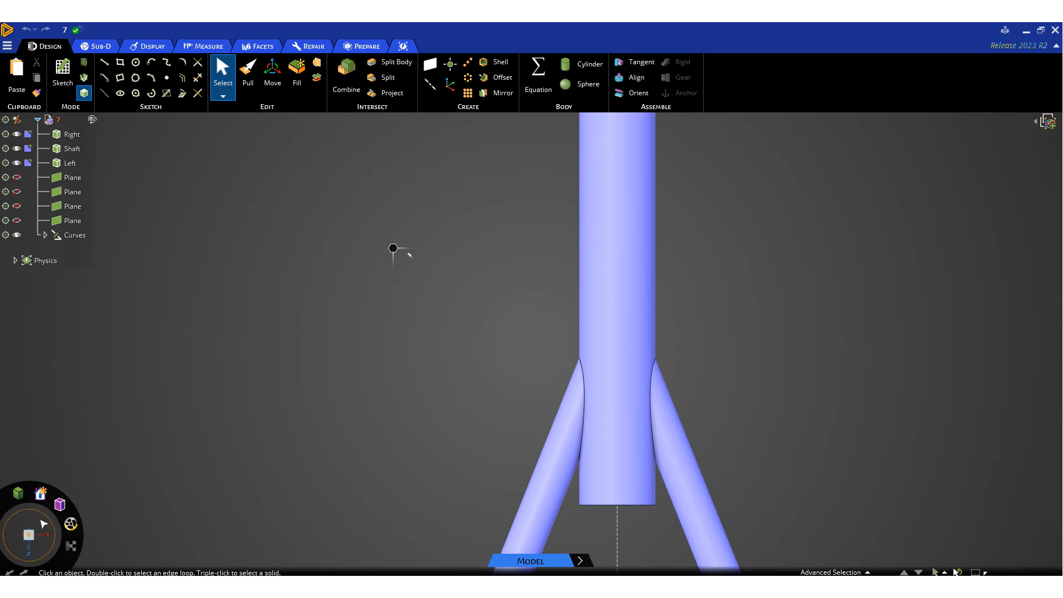
left_click(50, 521)
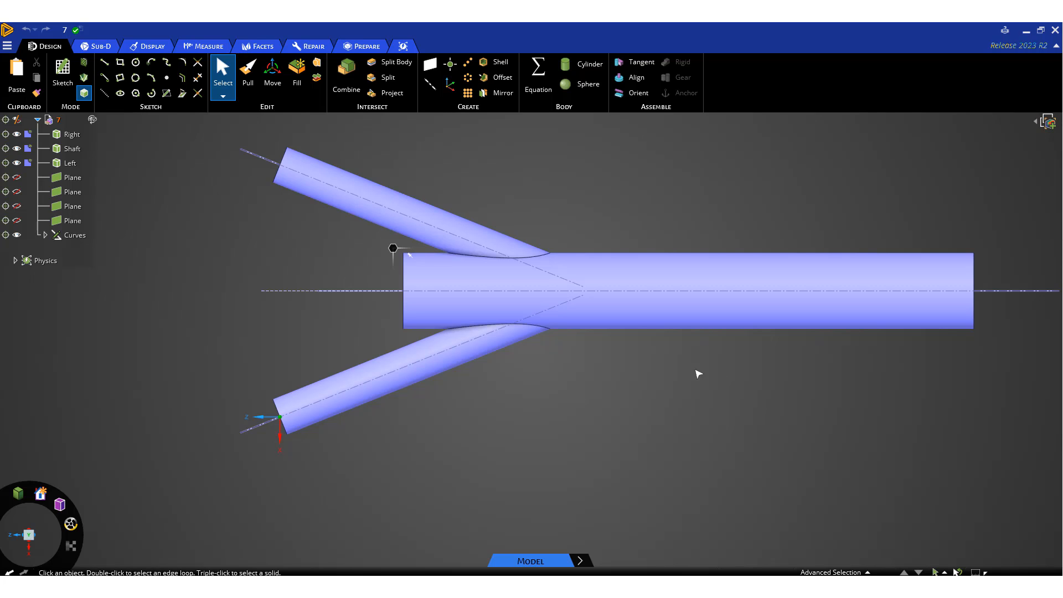
left_click(29, 557)
middle_click_drag(272, 447, 361, 500)
left_click(458, 419)
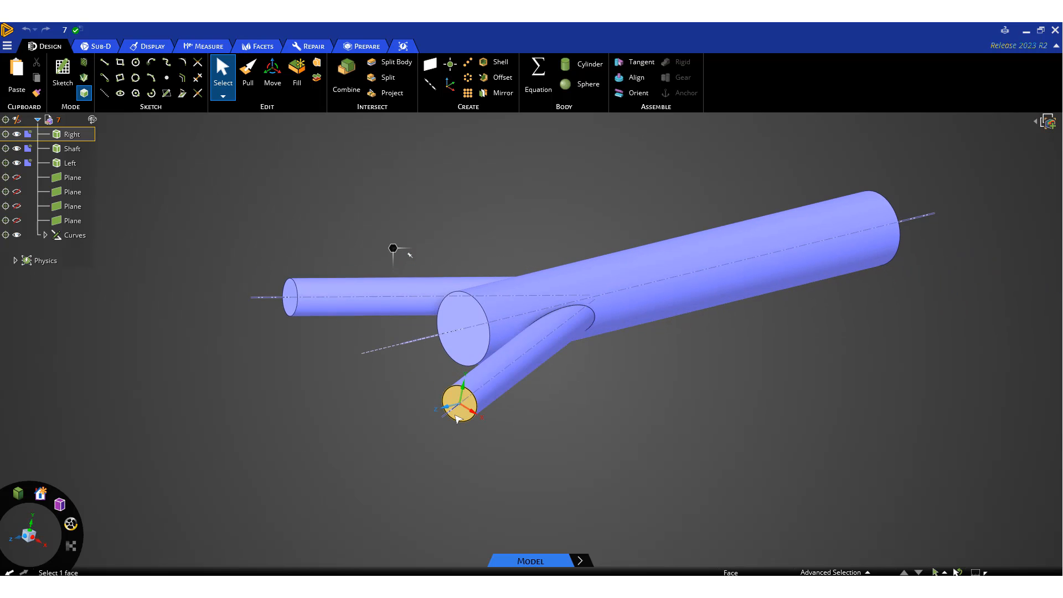
left_click(460, 422)
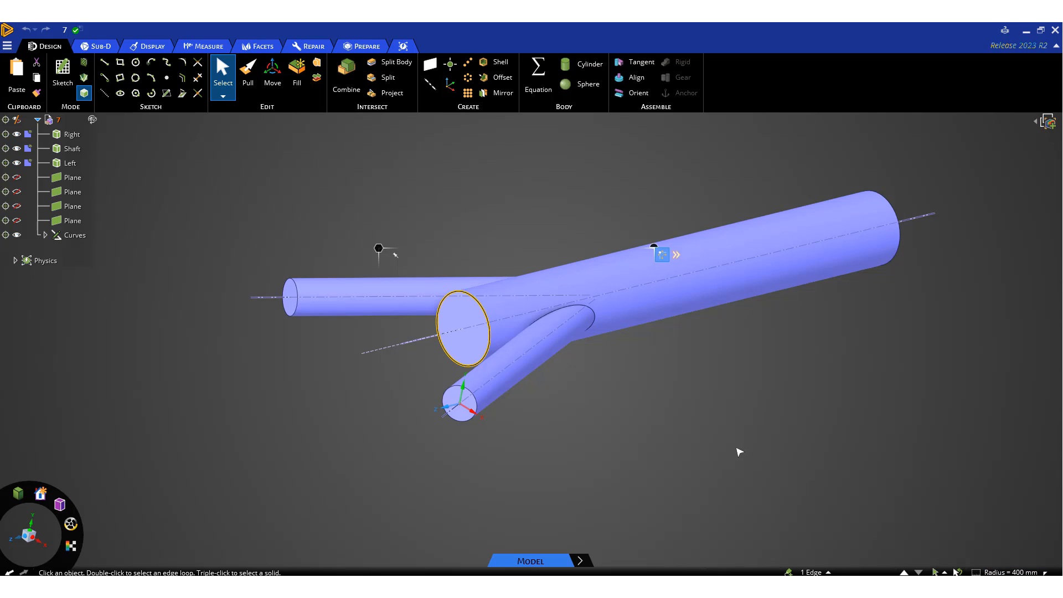
left_click(666, 311)
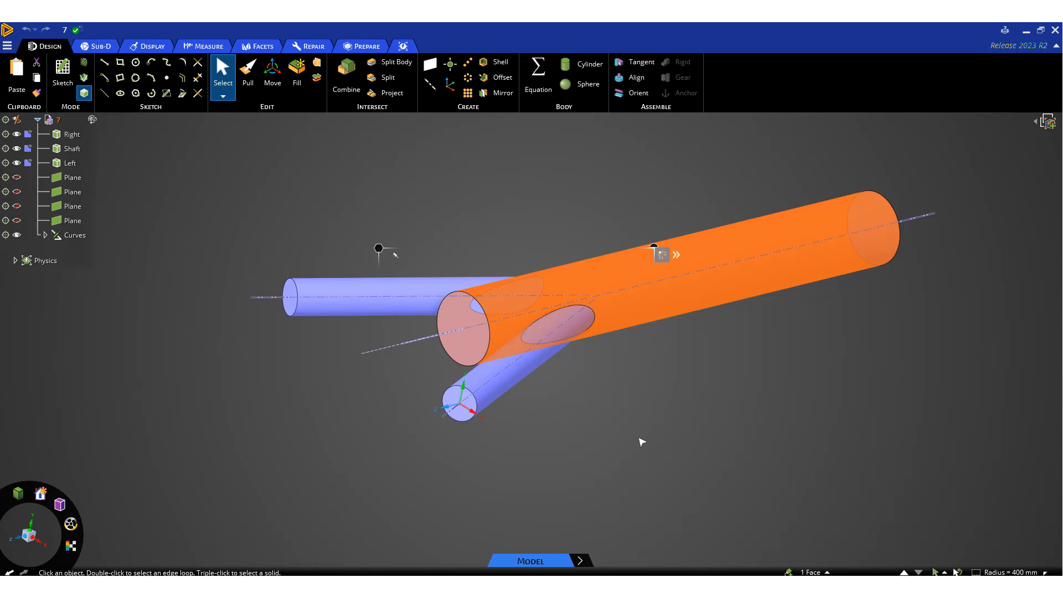
left_click(625, 451)
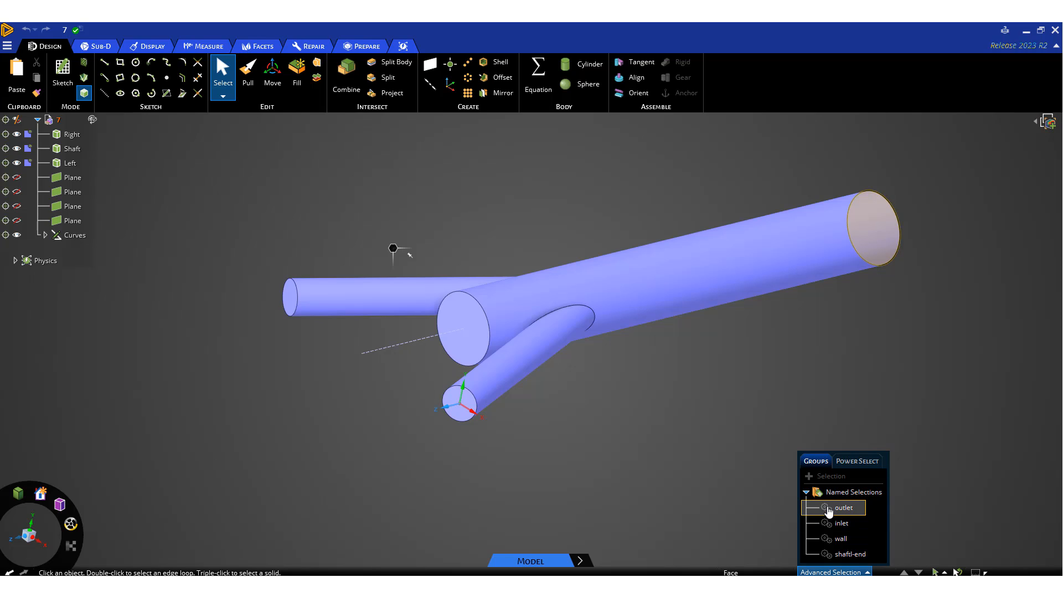
Step: Review which faces belong to the named selections, including outlet, wall and the shaft end
left_click(840, 539)
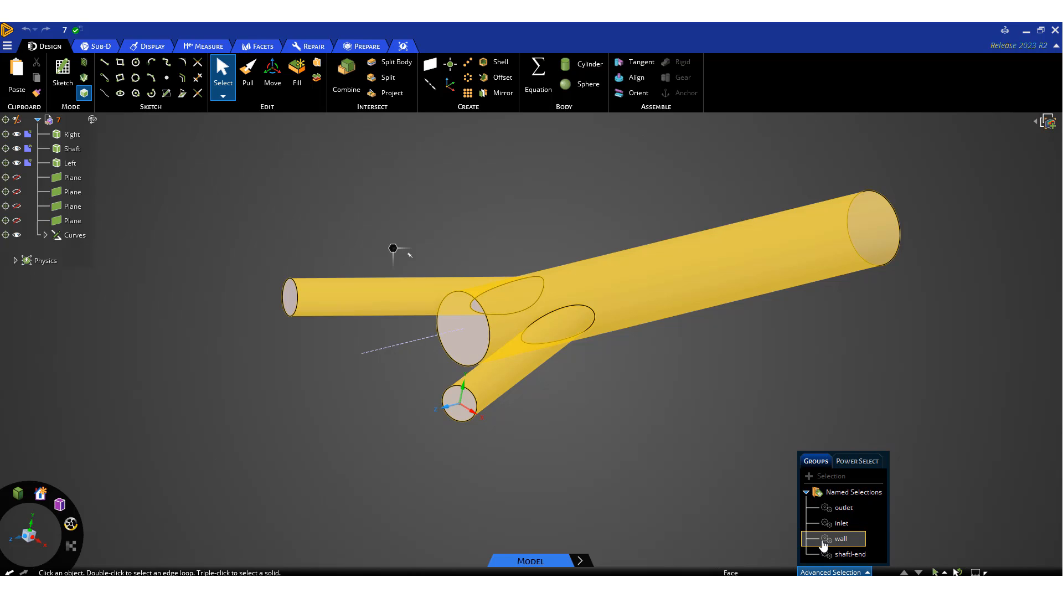
left_click(760, 526)
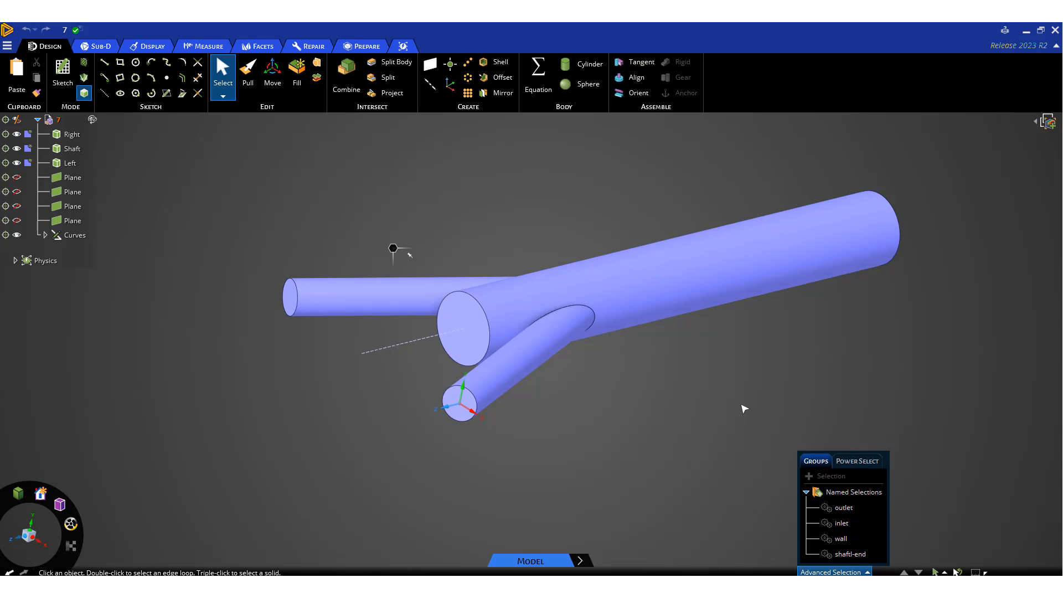
left_click(830, 555)
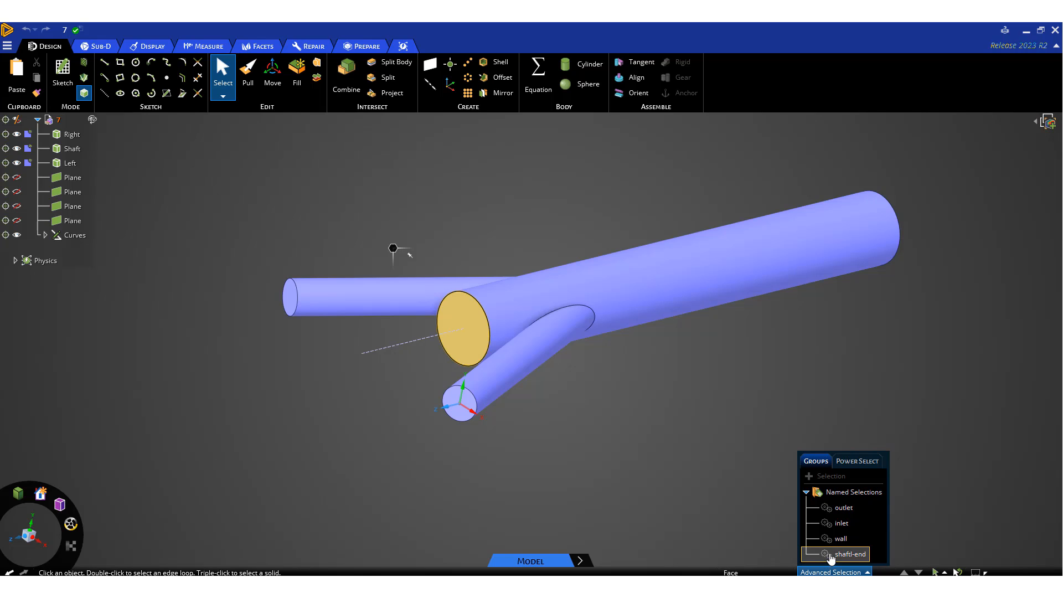
left_click(675, 456)
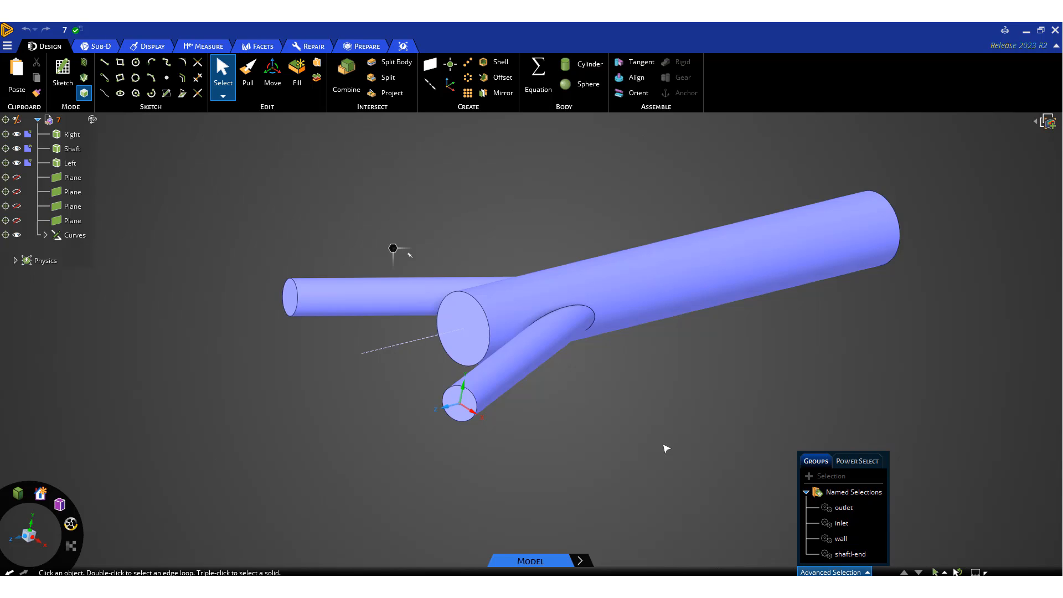
Step: Show the workflow and export options for transferring the geometry to Fluent, and leave the list without choosing one
left_click(349, 48)
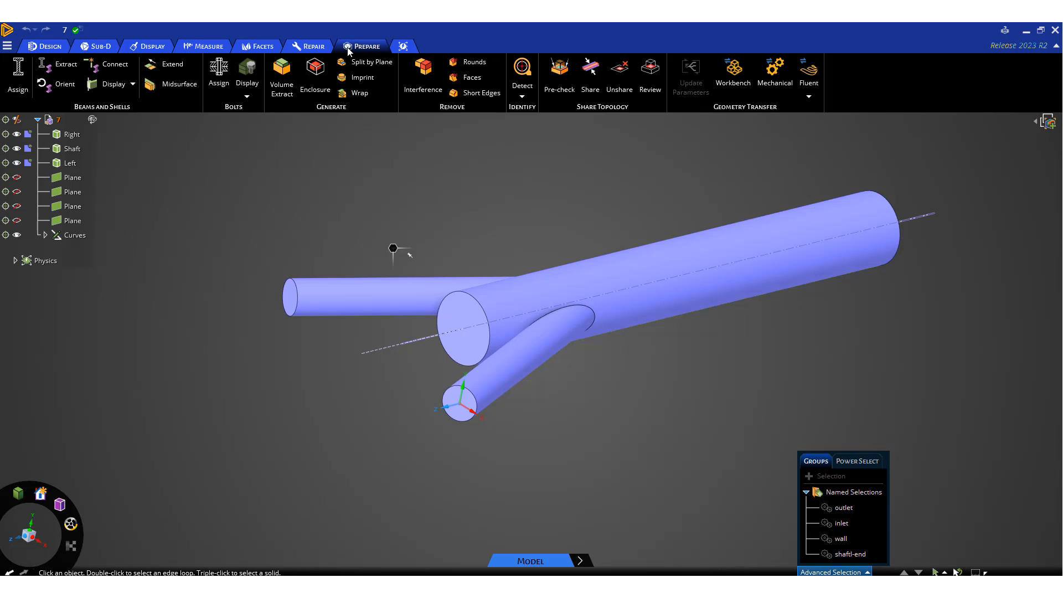
left_click(809, 98)
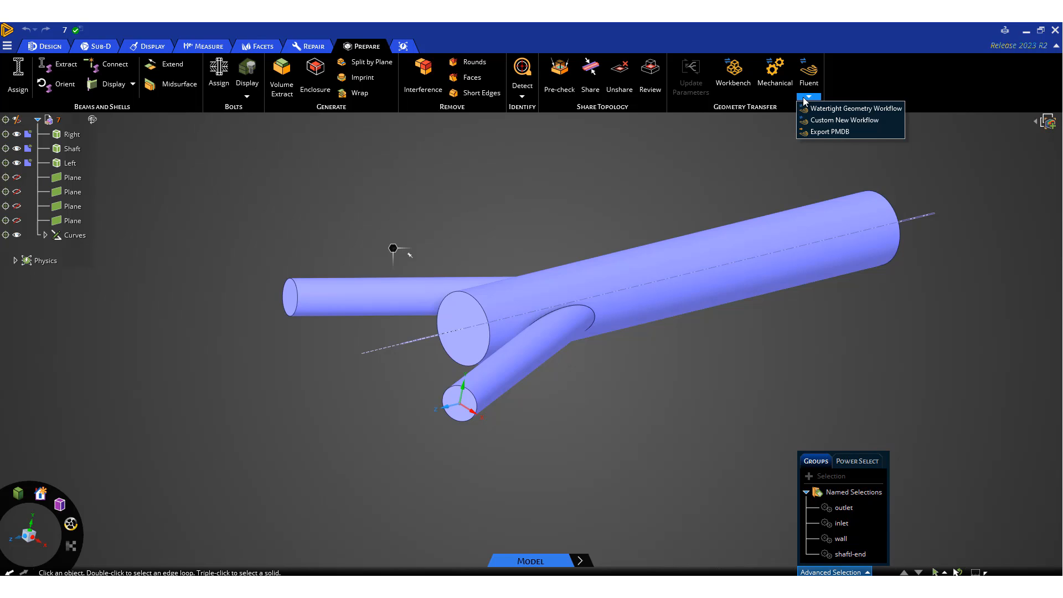
left_click(573, 191)
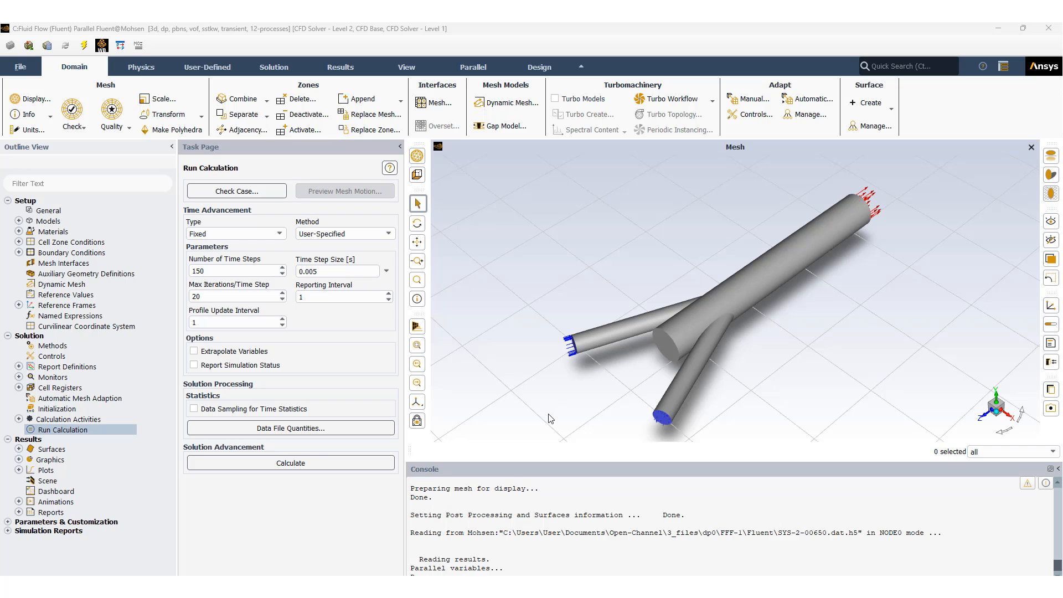
Step: Switch to Fluent, inspect the pipe mesh's inlets and outlet, and review the general solver, time and gravity settings
left_click_drag(551, 419, 676, 336)
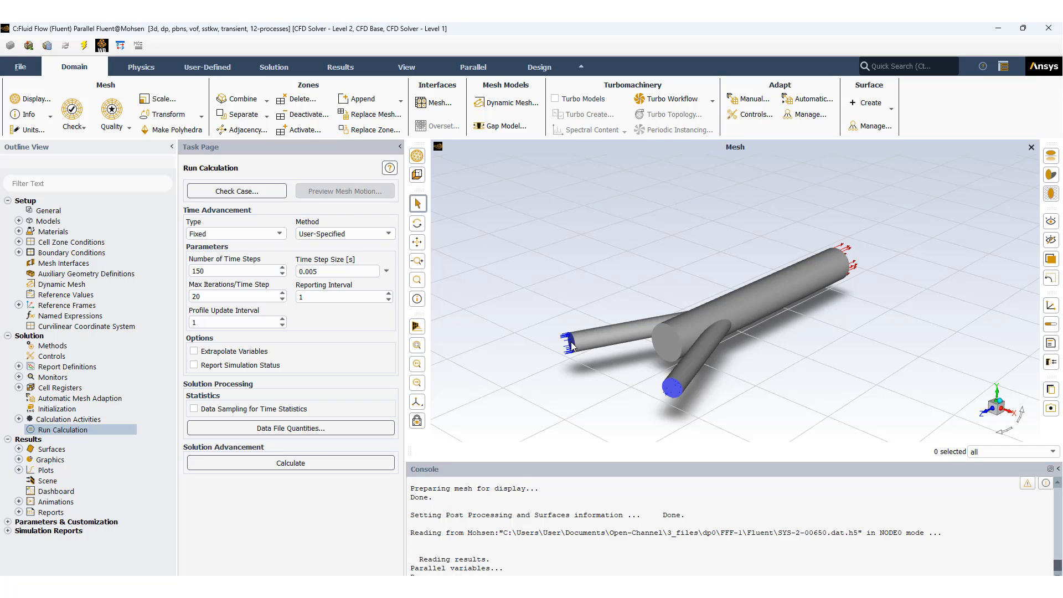
mouse_move(771, 317)
middle_mouse_down()
mouse_move(630, 379)
mouse_move(738, 306)
mouse_move(754, 318)
middle_mouse_up()
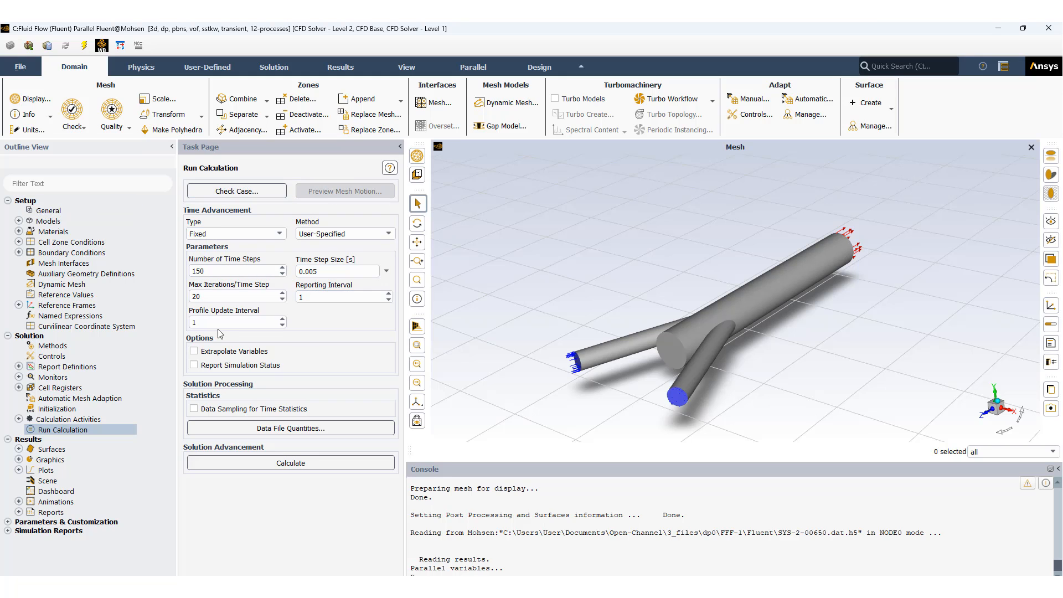
left_click(61, 212)
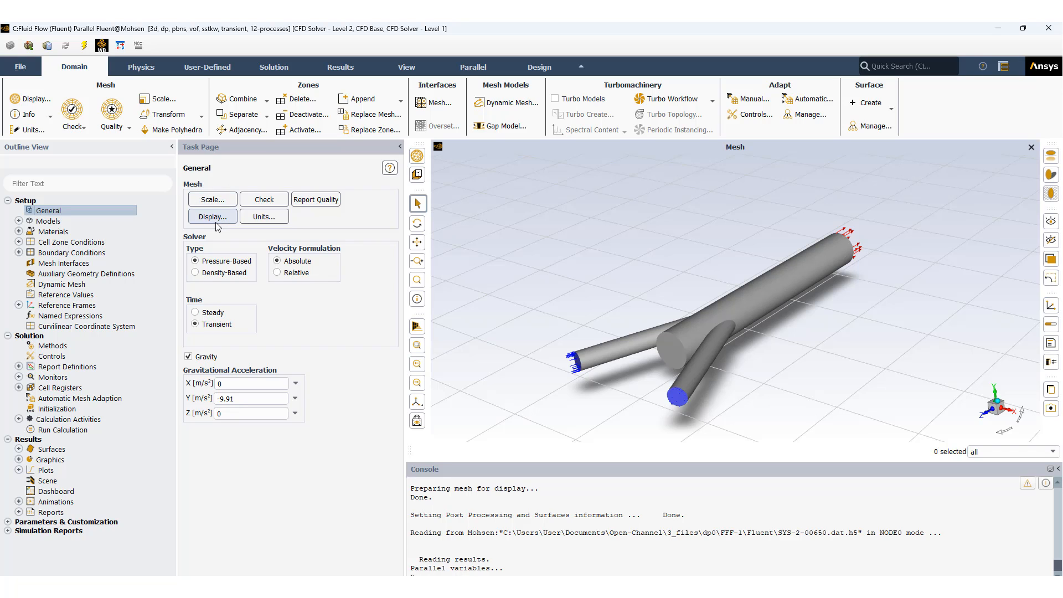
left_click(236, 400)
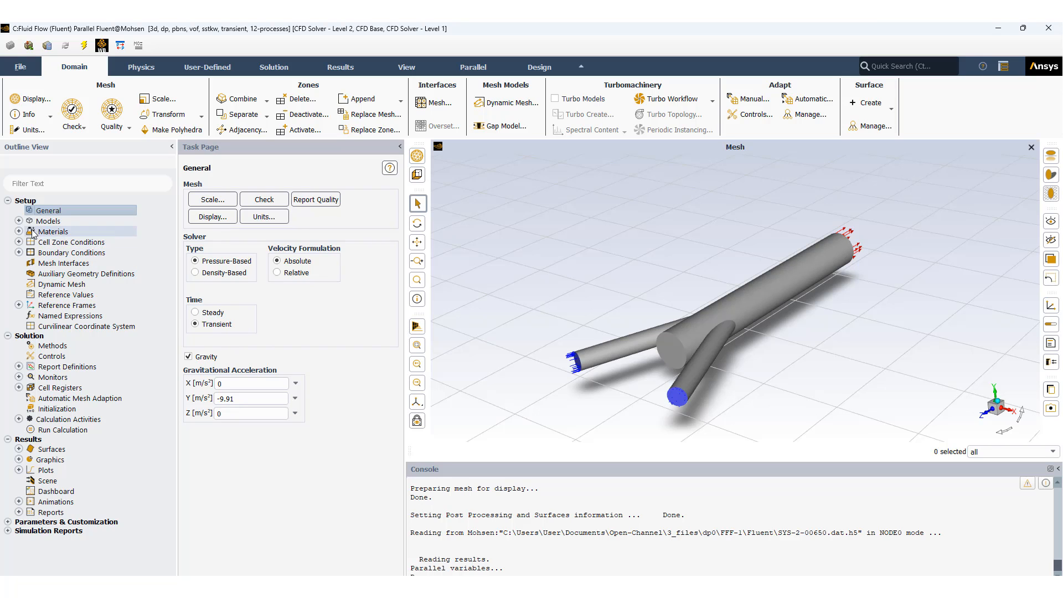
Step: Open the Multiphase model and review its Volume of Fluid settings and the air and water phase definitions
left_click(18, 221)
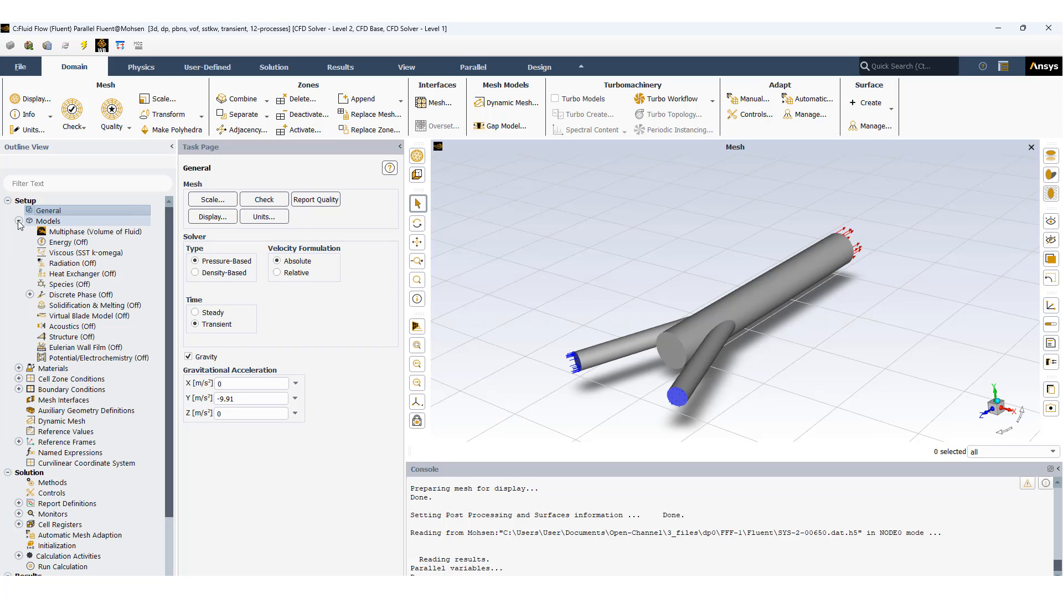
left_click(51, 232)
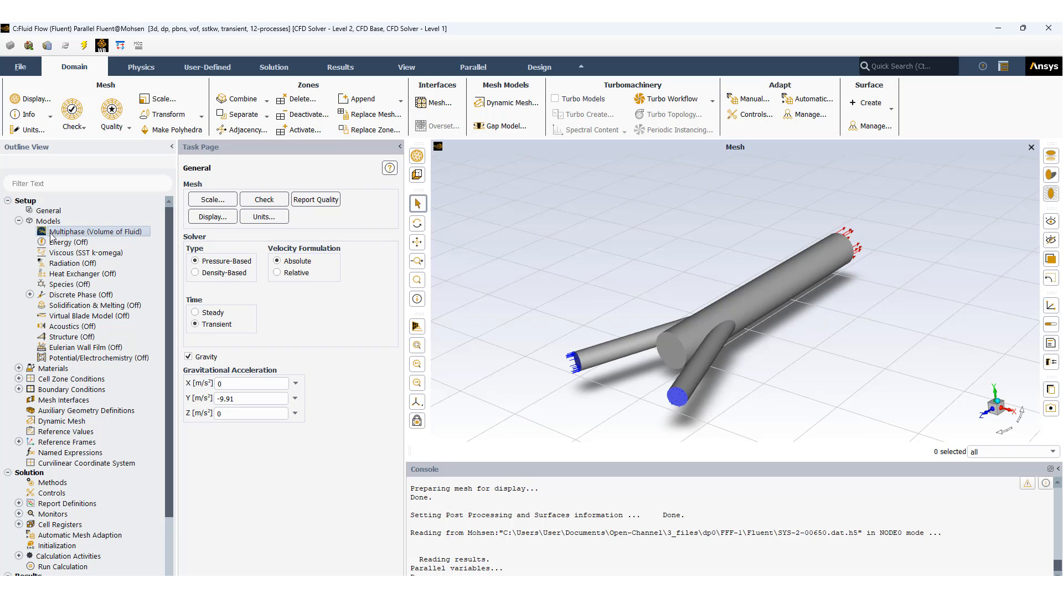
double_click(51, 232)
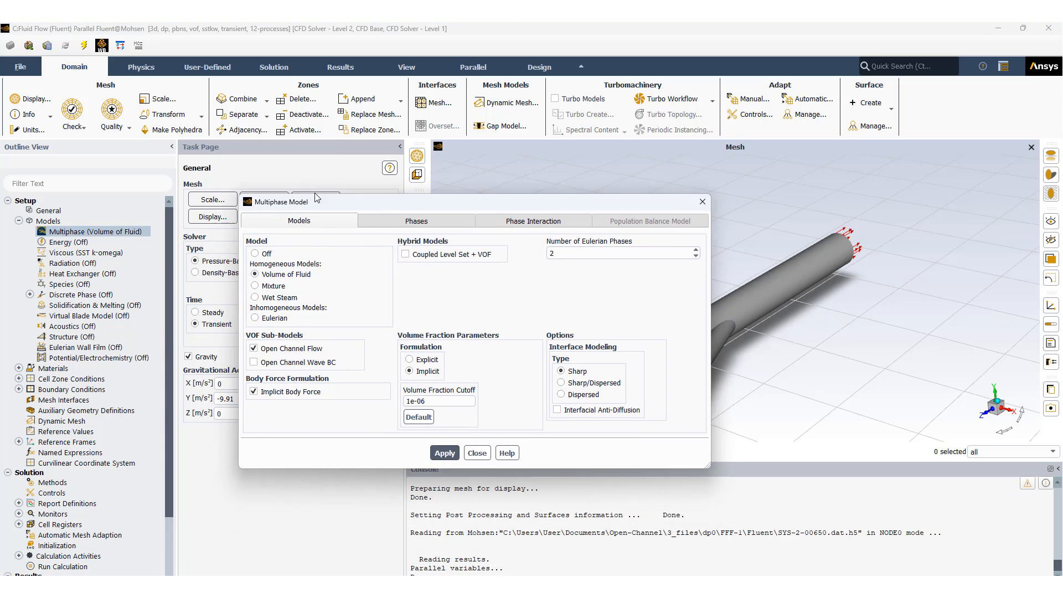
left_click_drag(315, 194, 315, 165)
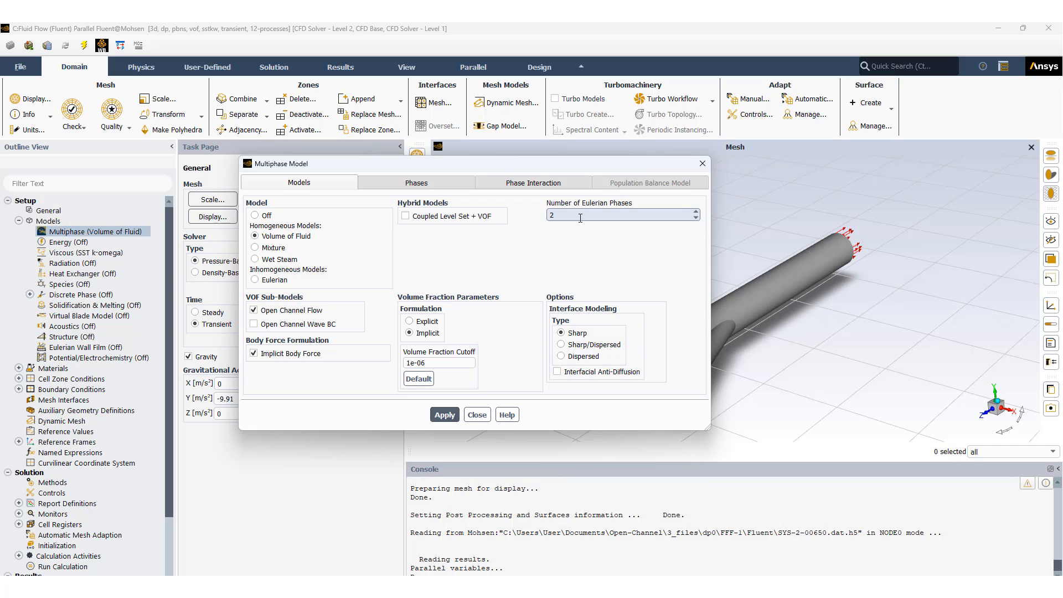
left_click(427, 182)
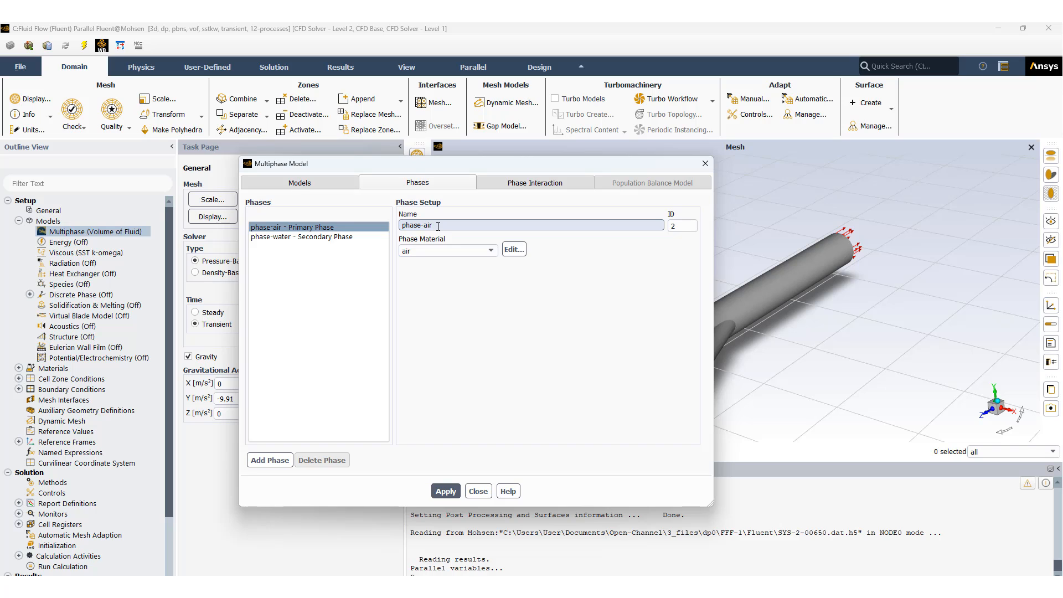
left_click(349, 237)
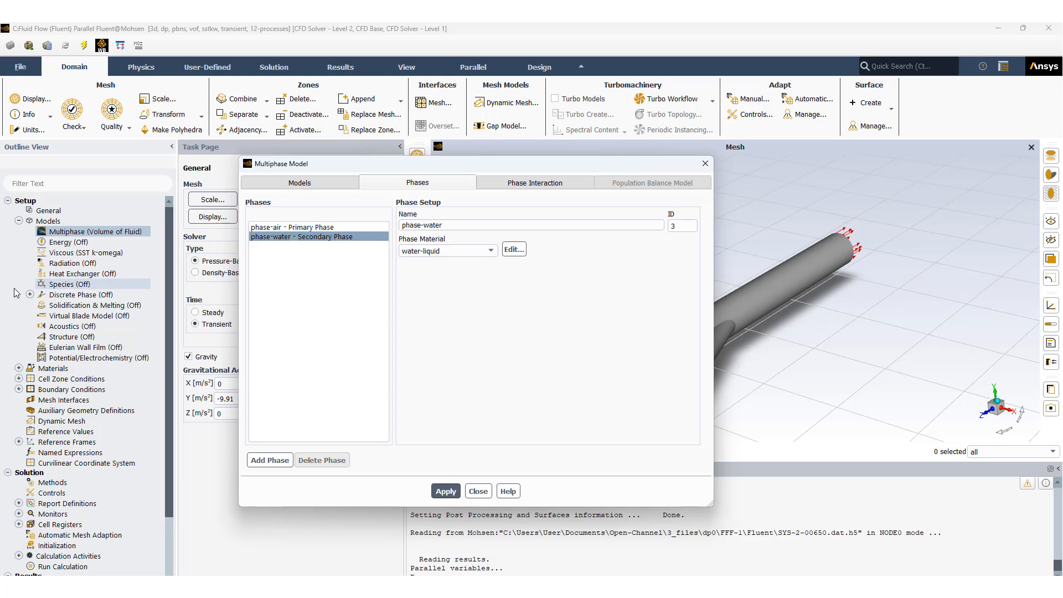
Step: Show the case's fluid materials and open the Create/Edit Materials dialog for a fluid
left_click(19, 369)
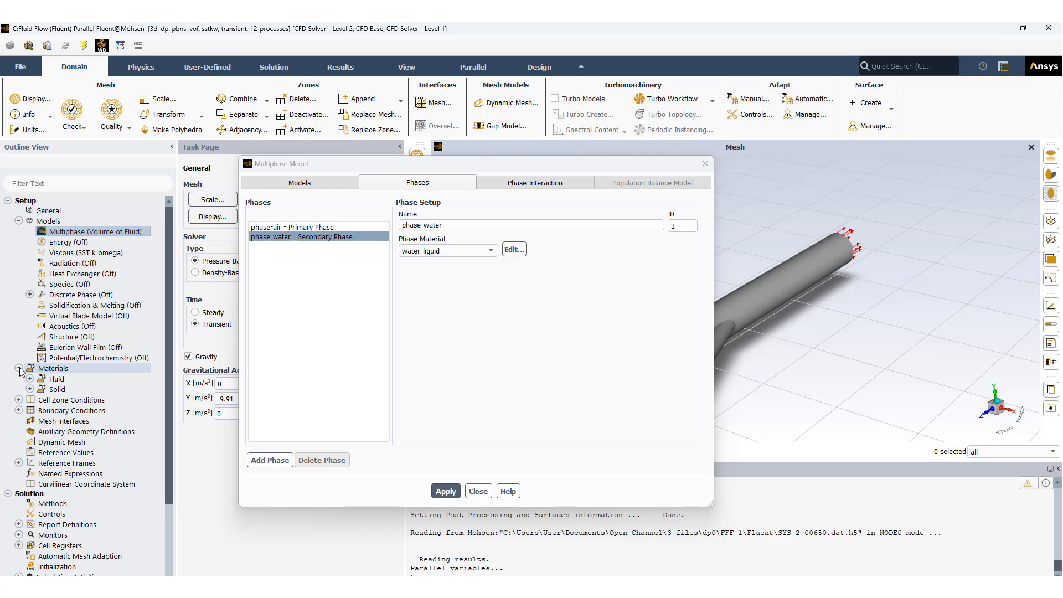
left_click(30, 379)
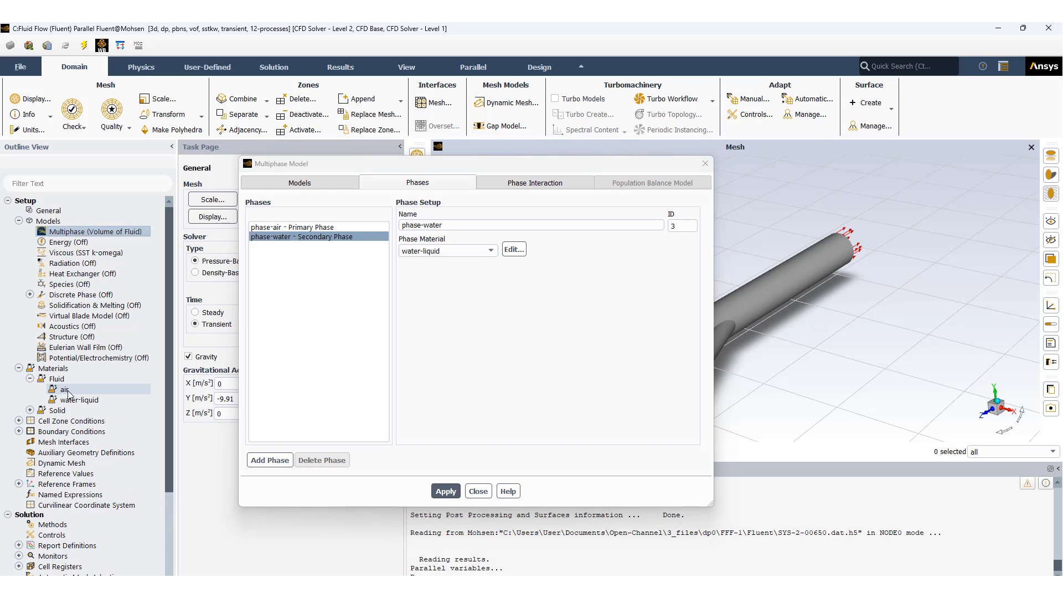
right_click(56, 381)
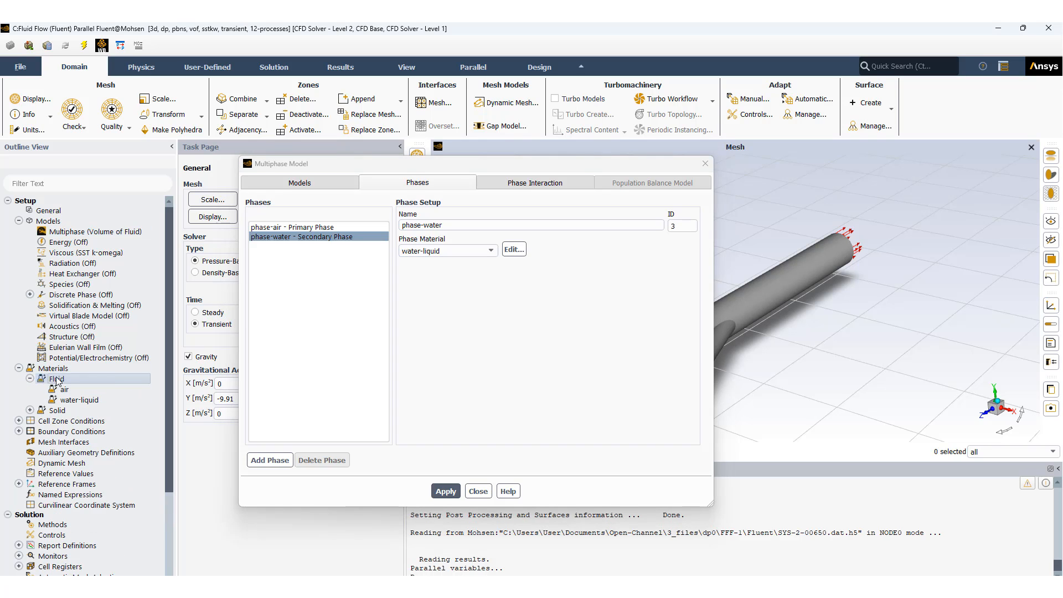
left_click(78, 385)
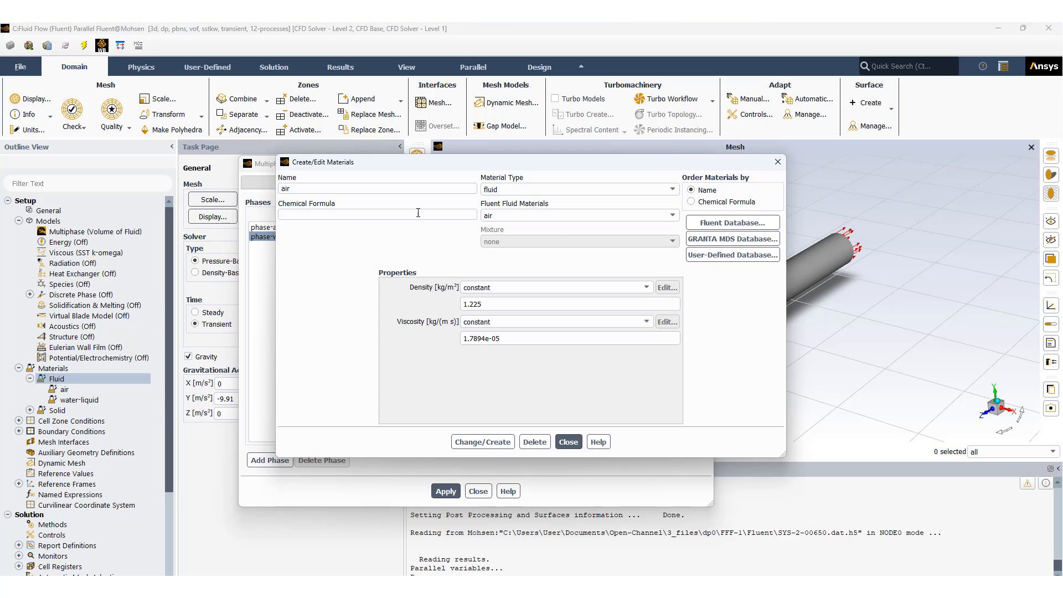
left_click_drag(409, 161, 360, 153)
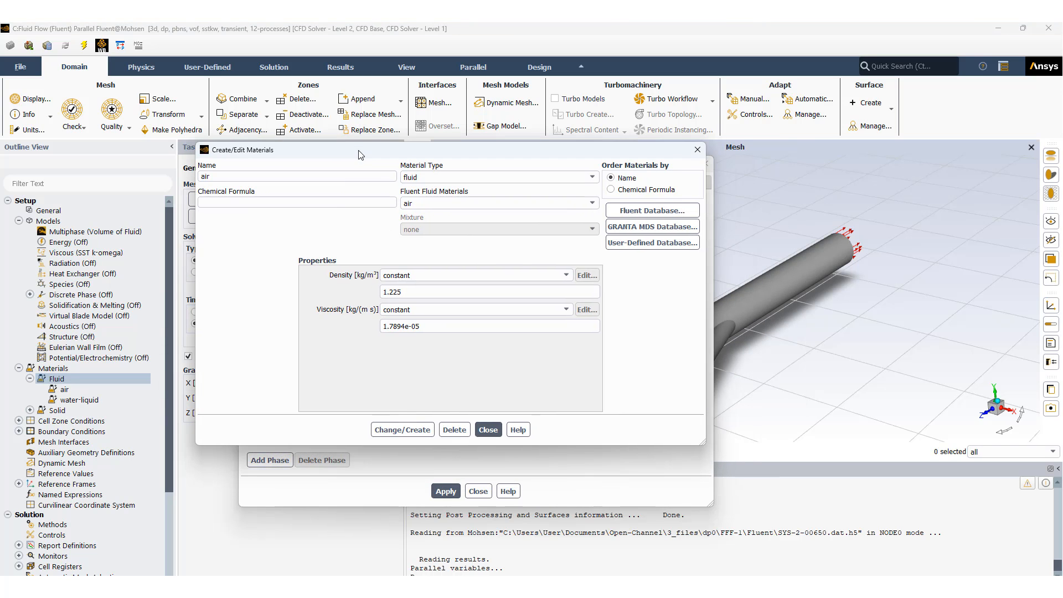
Step: Look up water-liquid (h2o<l>) and its properties in the Fluent fluid database, and close both material dialogs
left_click(648, 211)
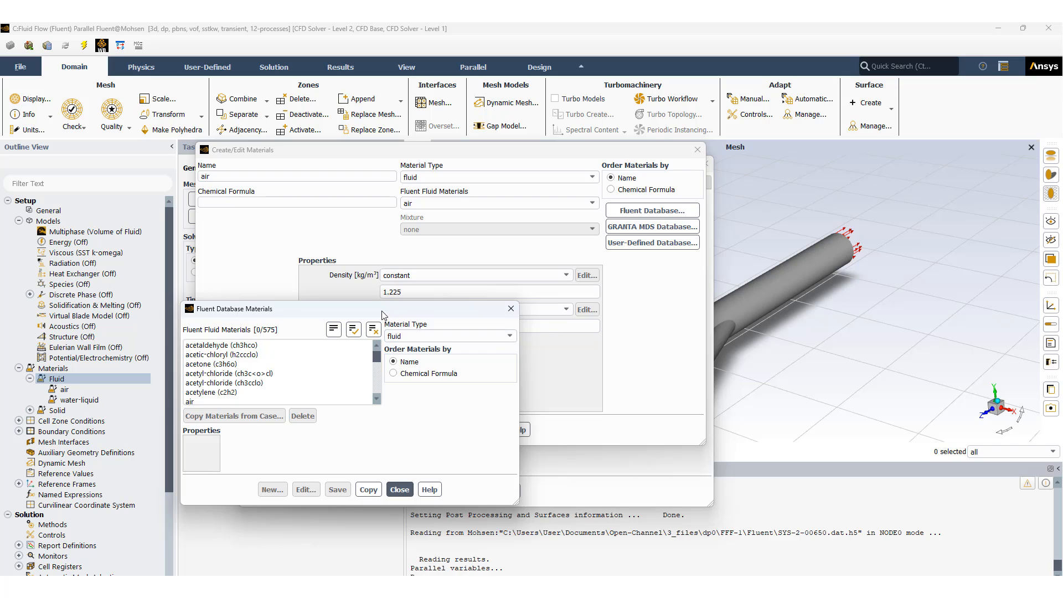
left_click_drag(383, 315, 504, 250)
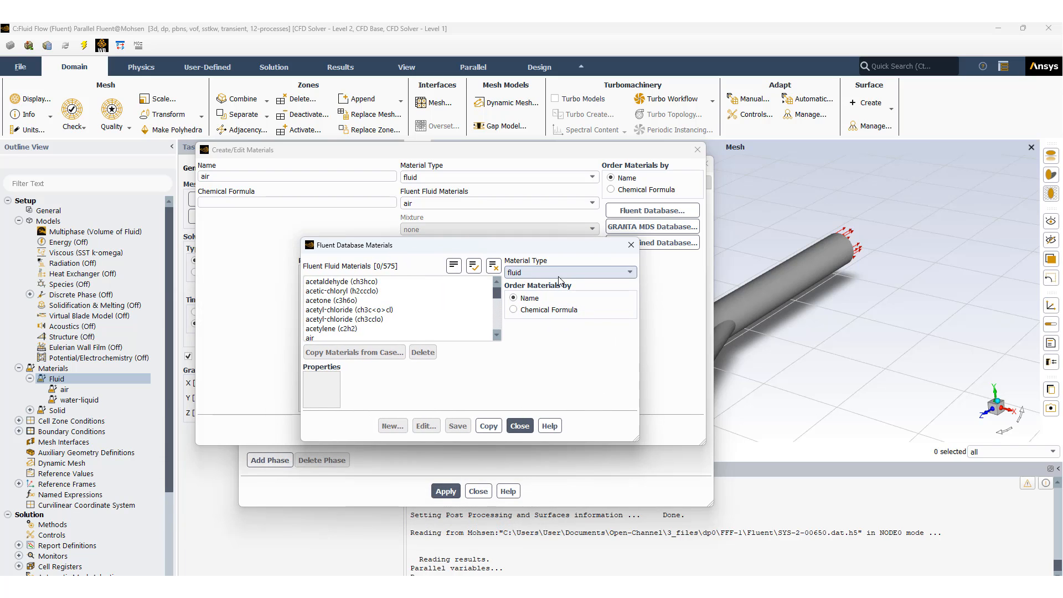
left_click_drag(496, 298, 497, 327)
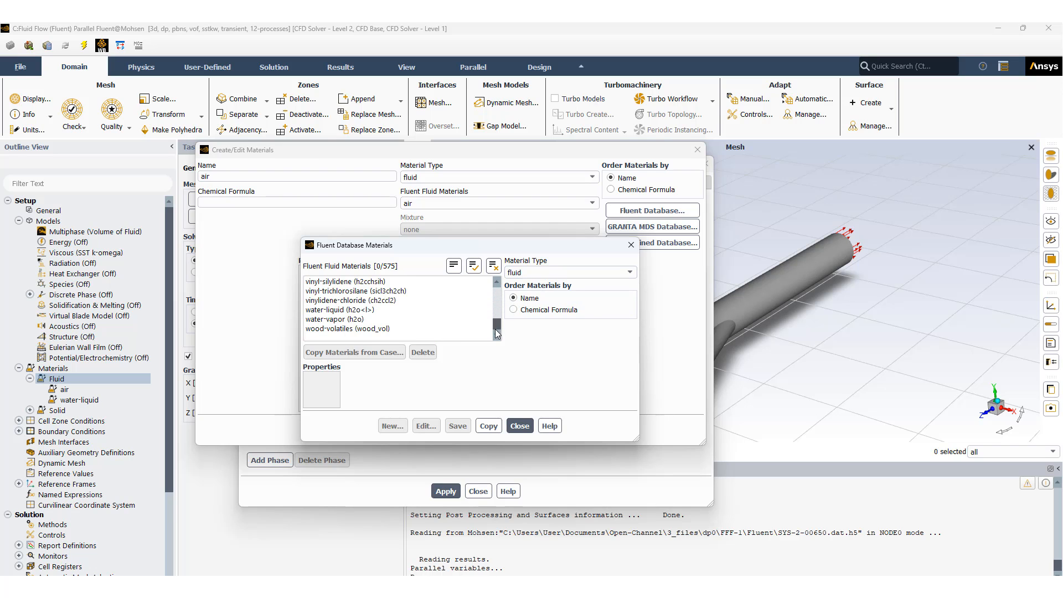
left_click(349, 310)
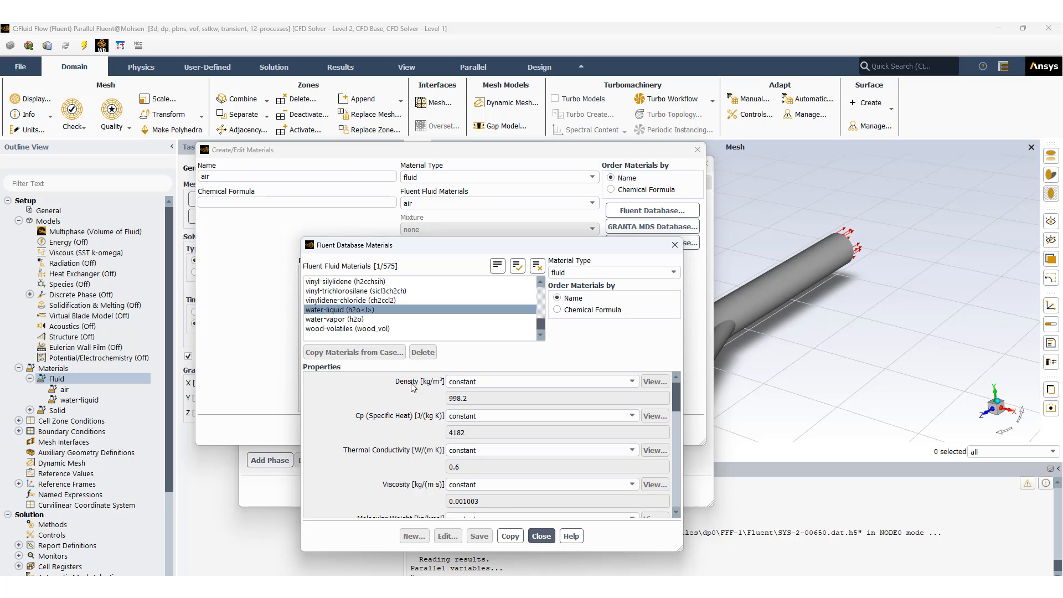
left_click(535, 537)
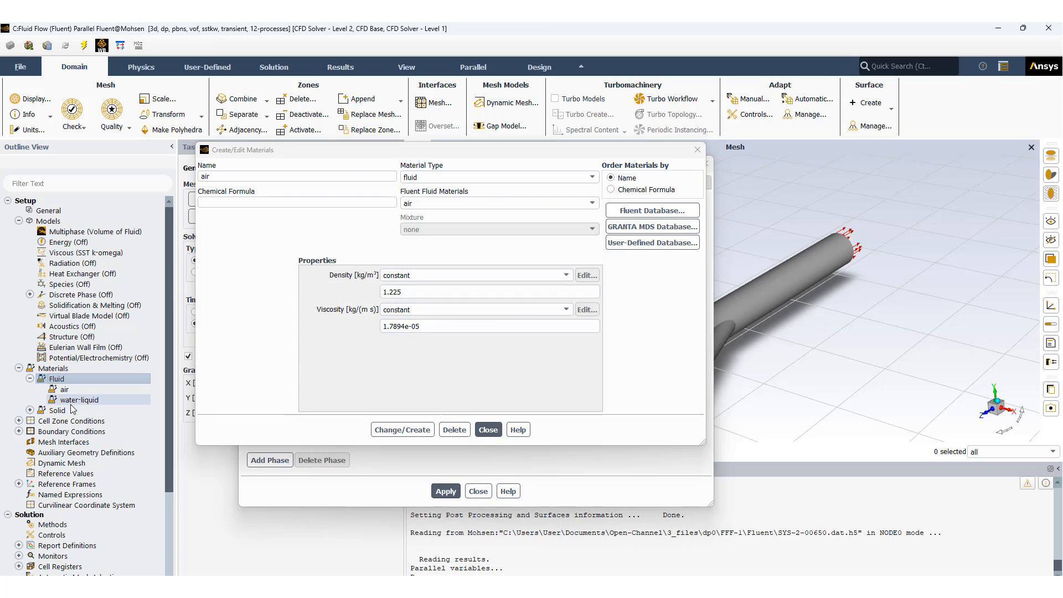
left_click(492, 429)
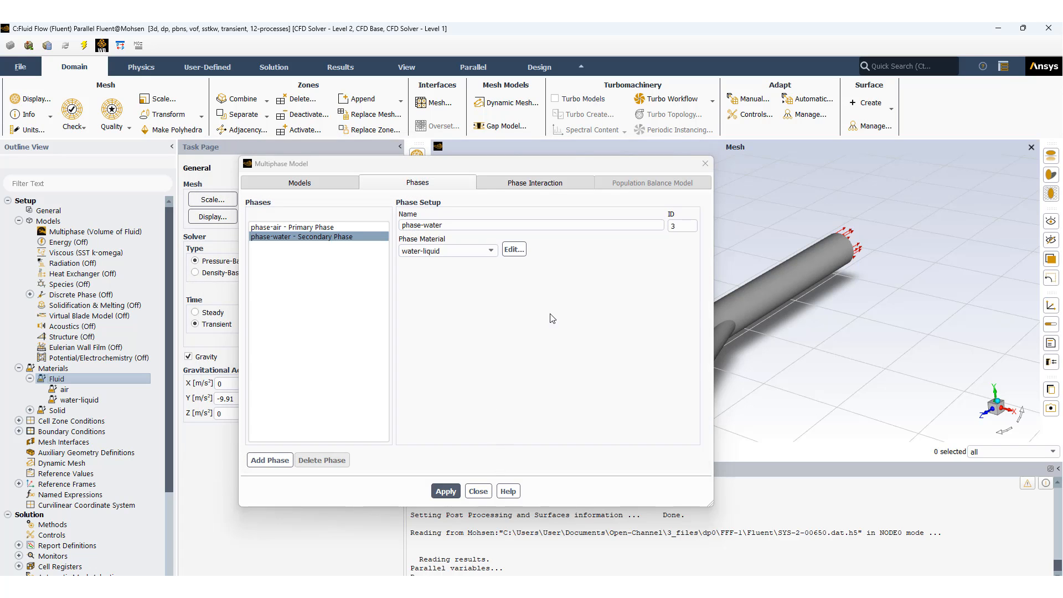
Step: Review the surface tension settings of the air-water phase interaction and the Viscous Model settings, leaving both dialogs without changes
left_click(561, 185)
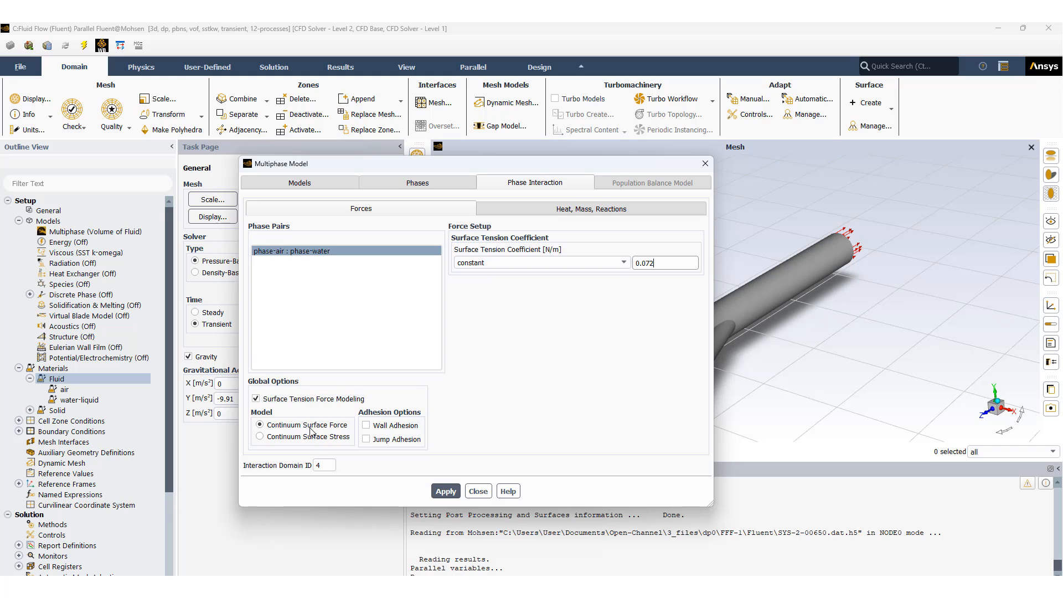
left_click(478, 492)
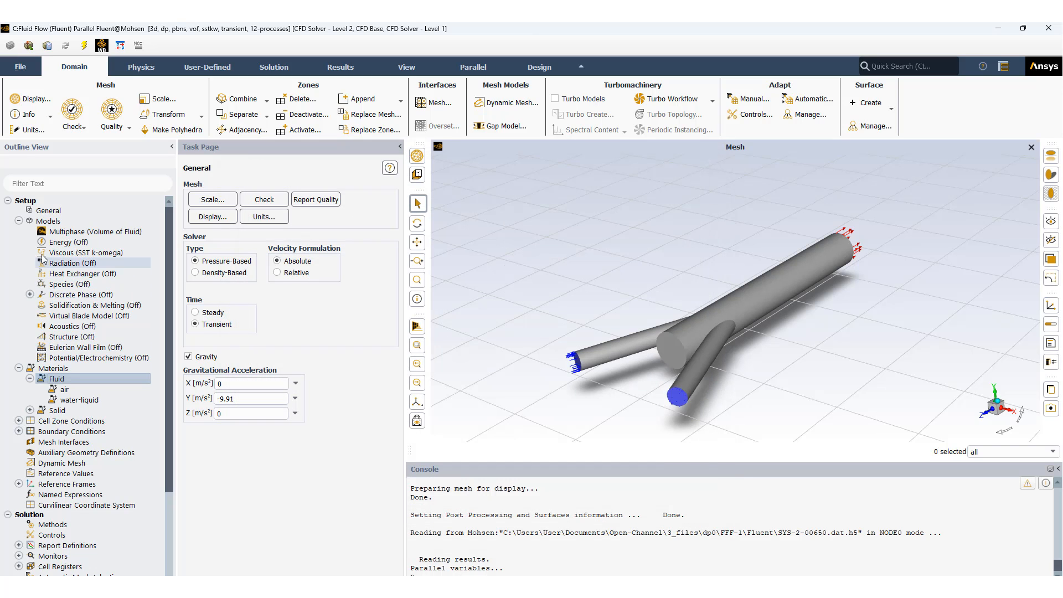
left_click(60, 255)
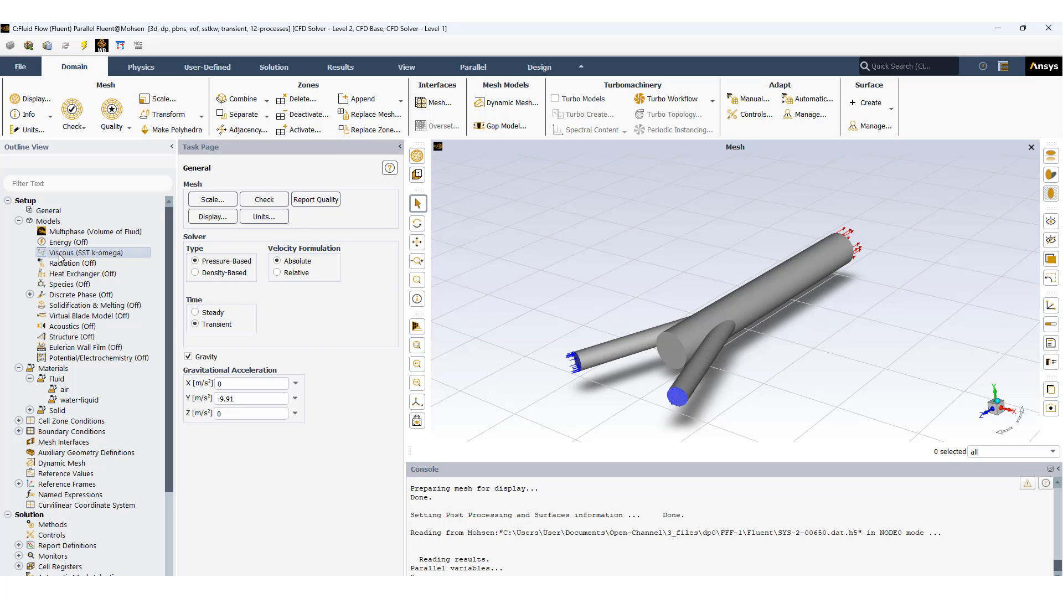
double_click(60, 254)
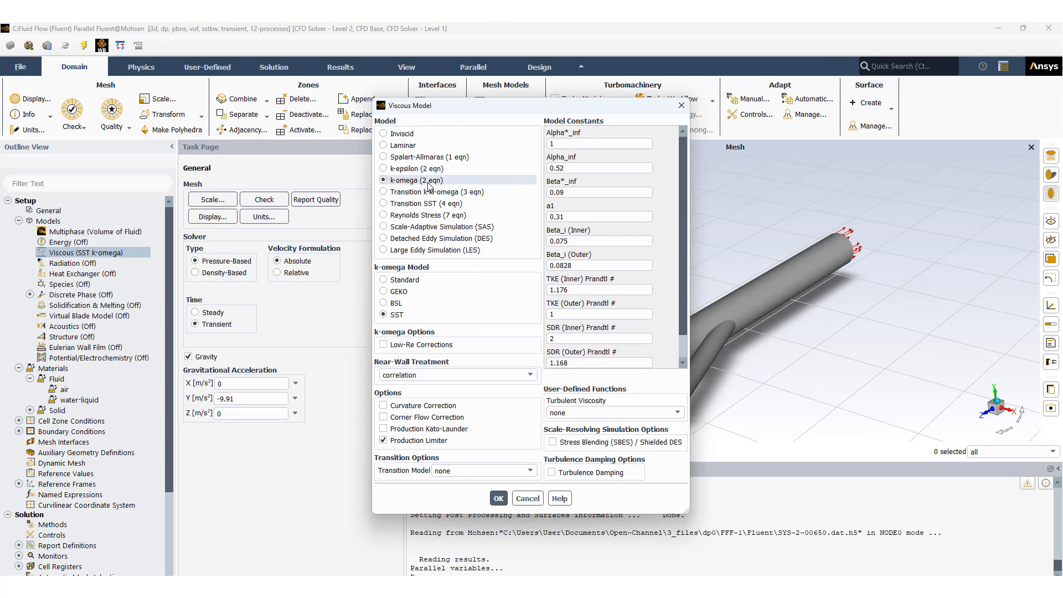
left_click(528, 498)
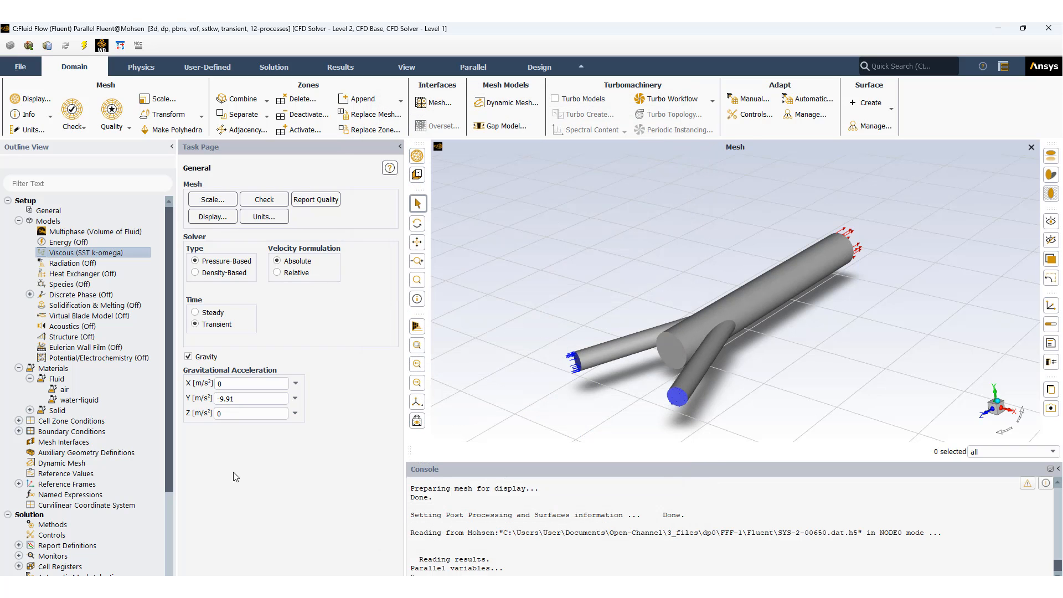
Step: Show the case's boundary conditions and review the momentum and open-channel multiphase settings of inlet-zone7-left
left_click(19, 221)
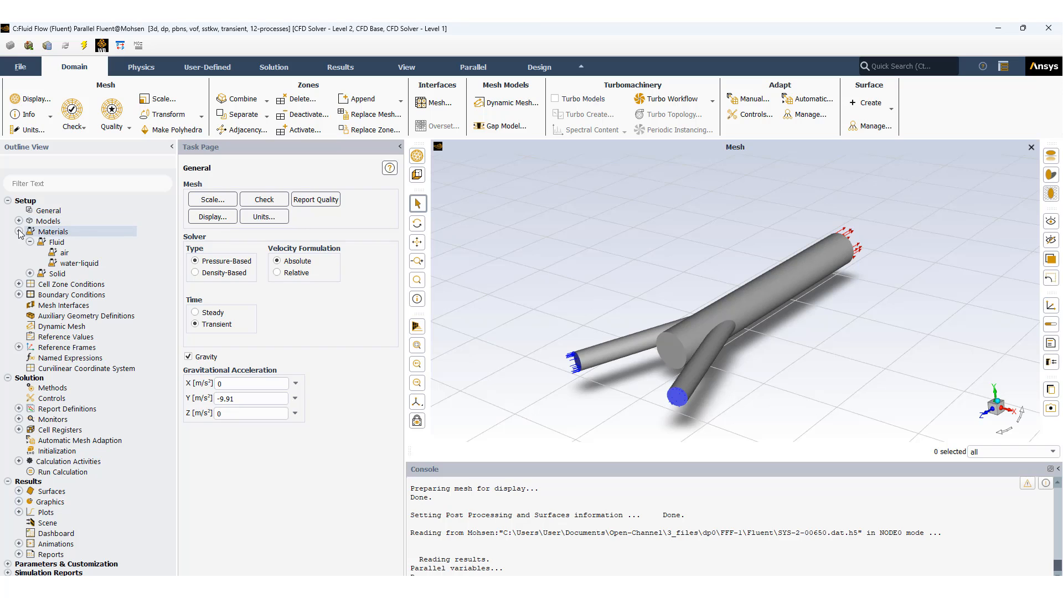
left_click(19, 232)
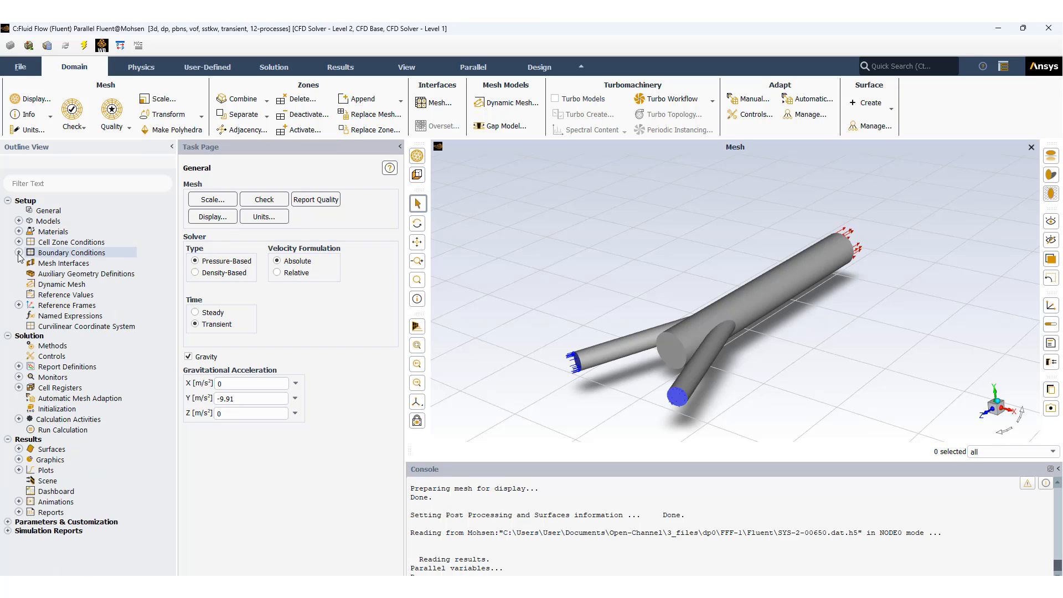
left_click(19, 252)
double_click(51, 255)
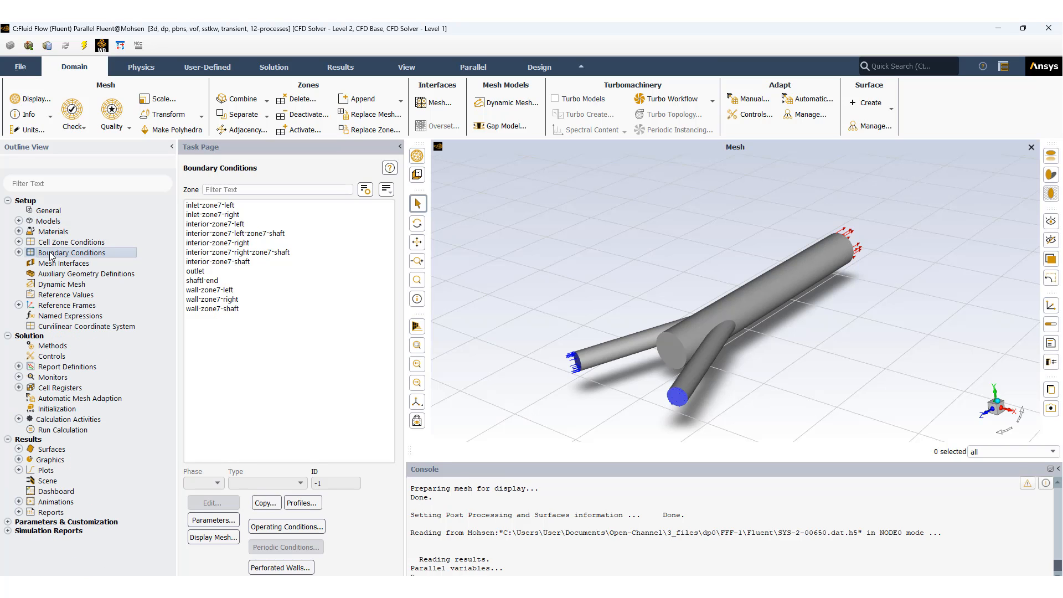
left_click(214, 206)
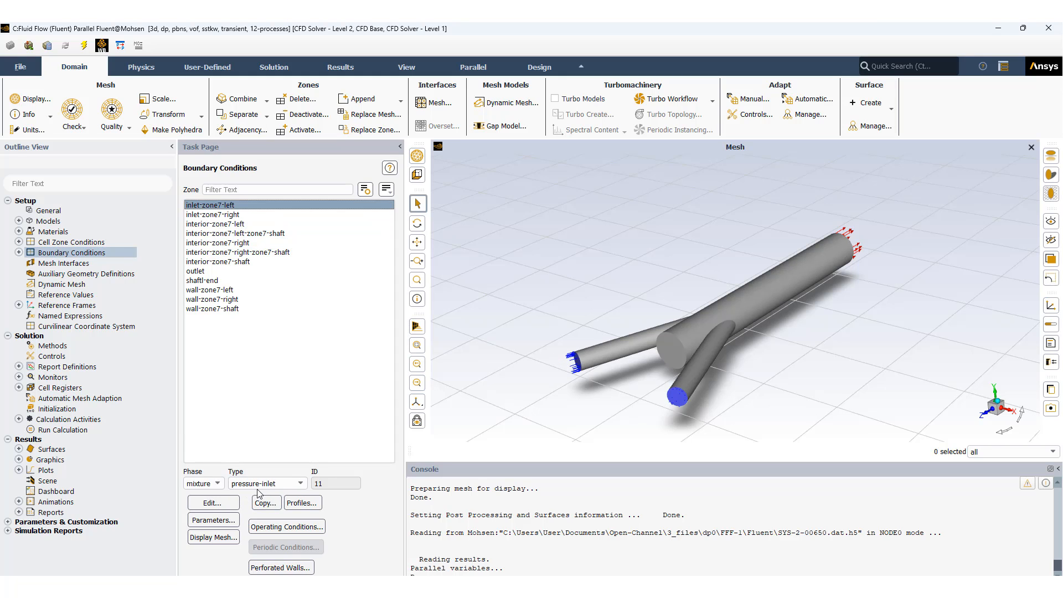
left_click(218, 509)
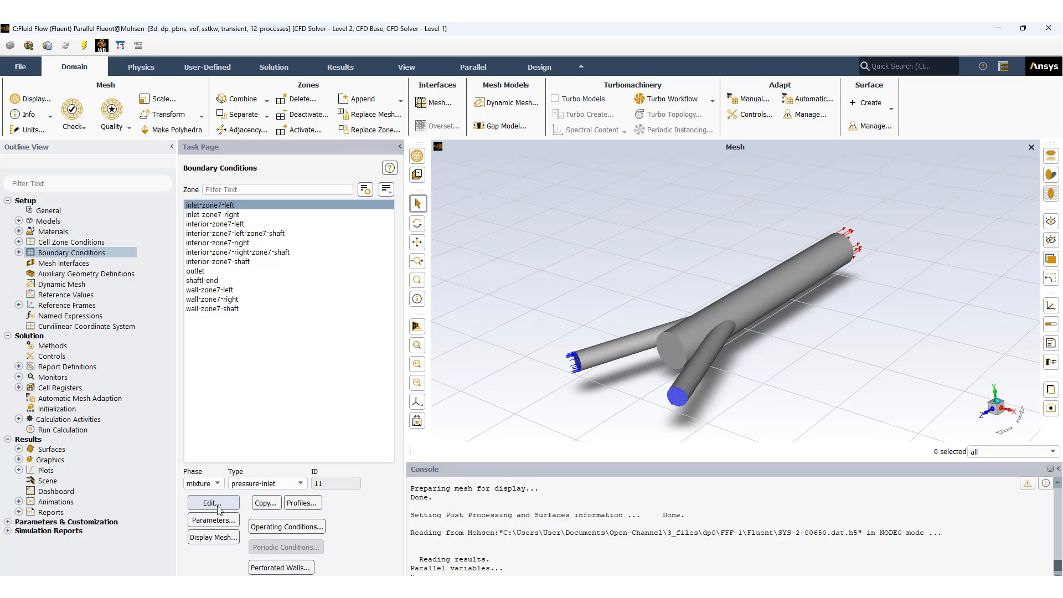
left_click_drag(299, 320, 312, 260)
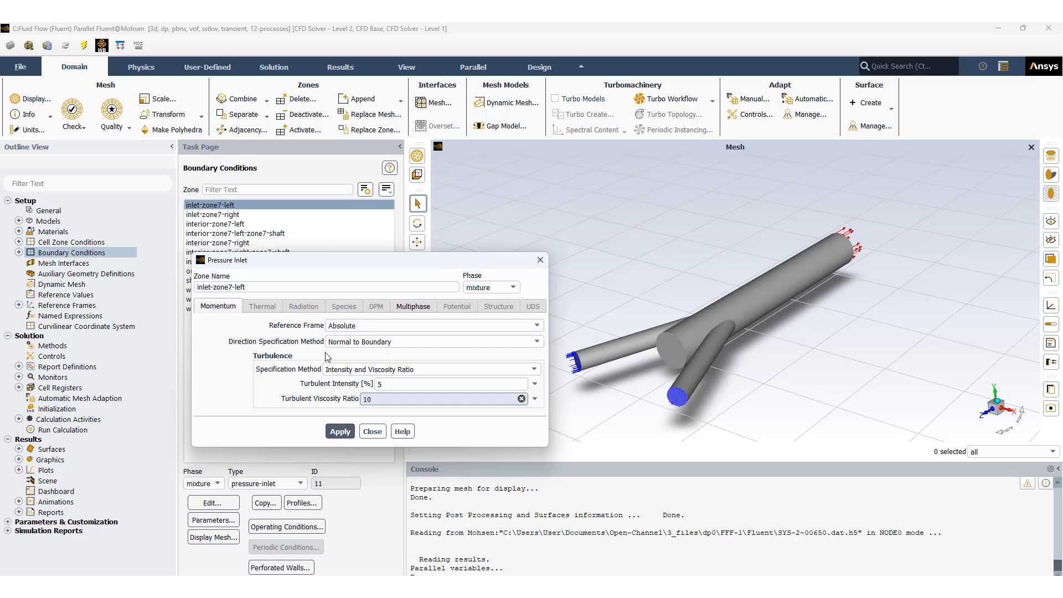
left_click(418, 308)
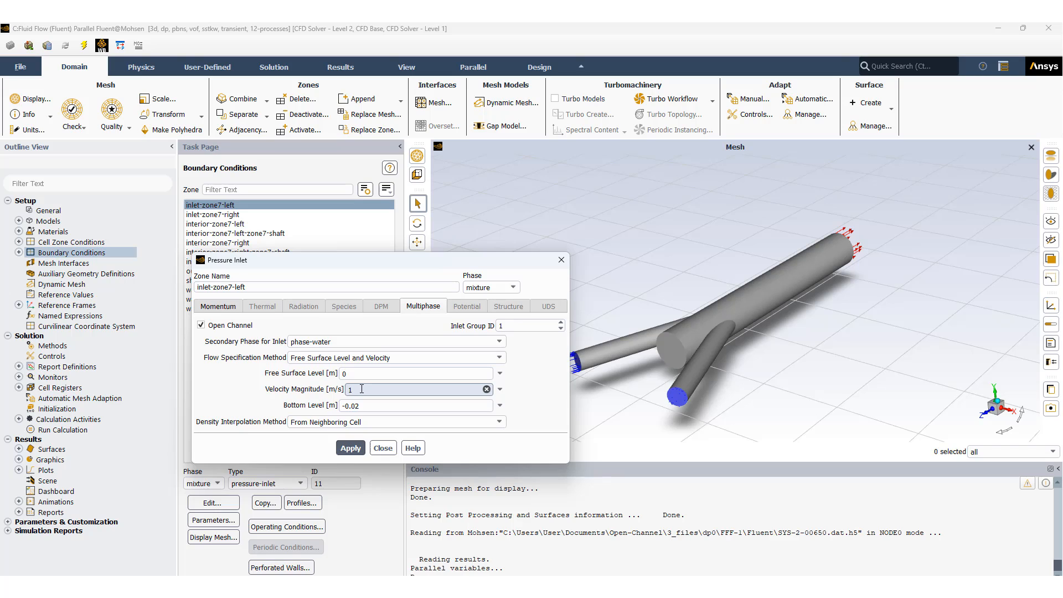
left_click(362, 406)
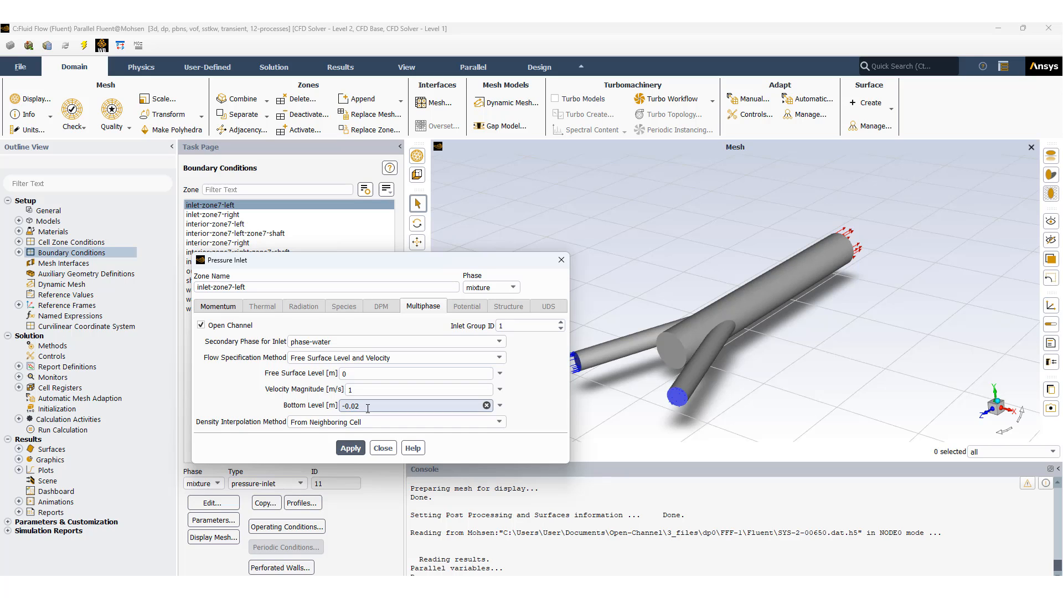
left_click(388, 451)
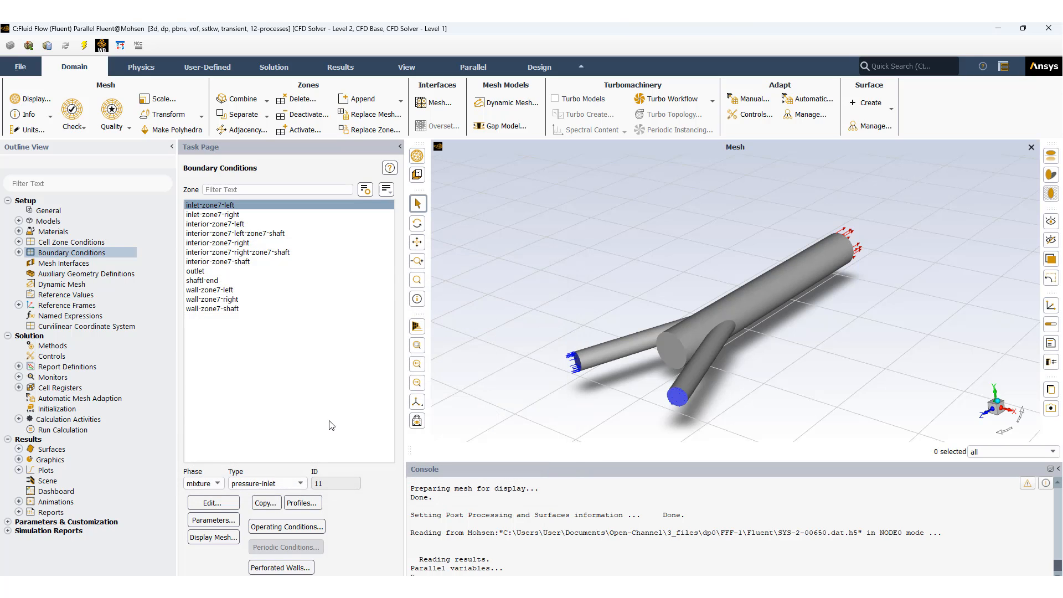
Step: Review the outlet's momentum and open-channel multiphase settings, compare its levels with the pipe geometry, and close the dialog
left_click(210, 215)
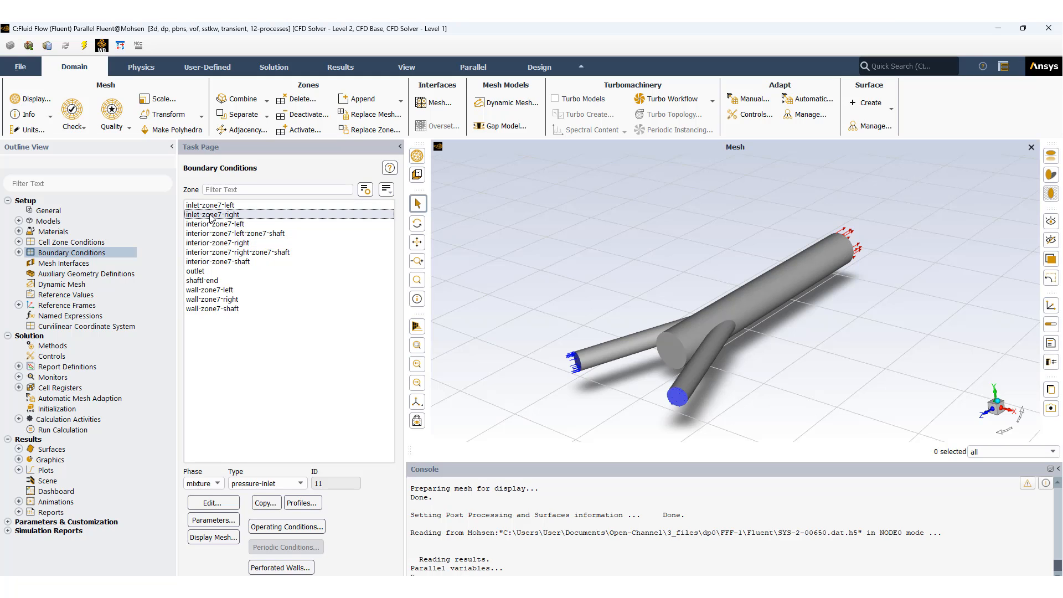
left_click(210, 272)
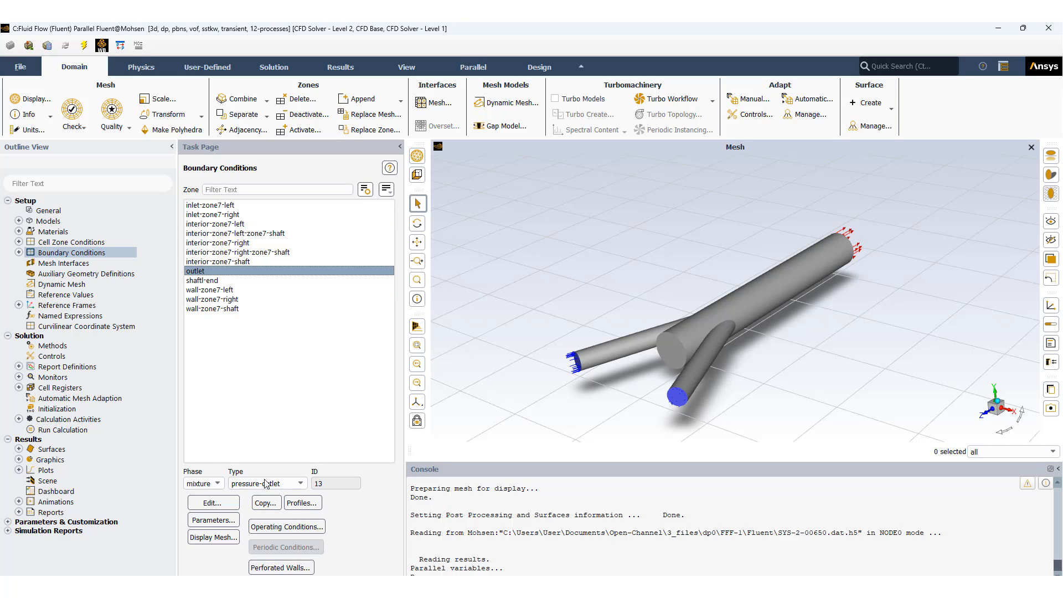
left_click(231, 506)
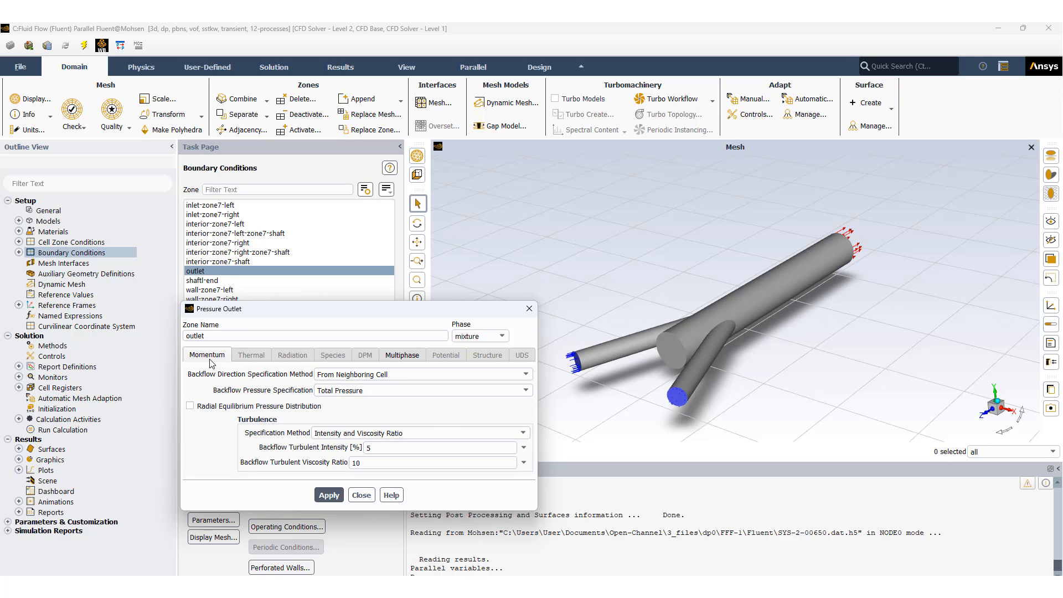
left_click(401, 356)
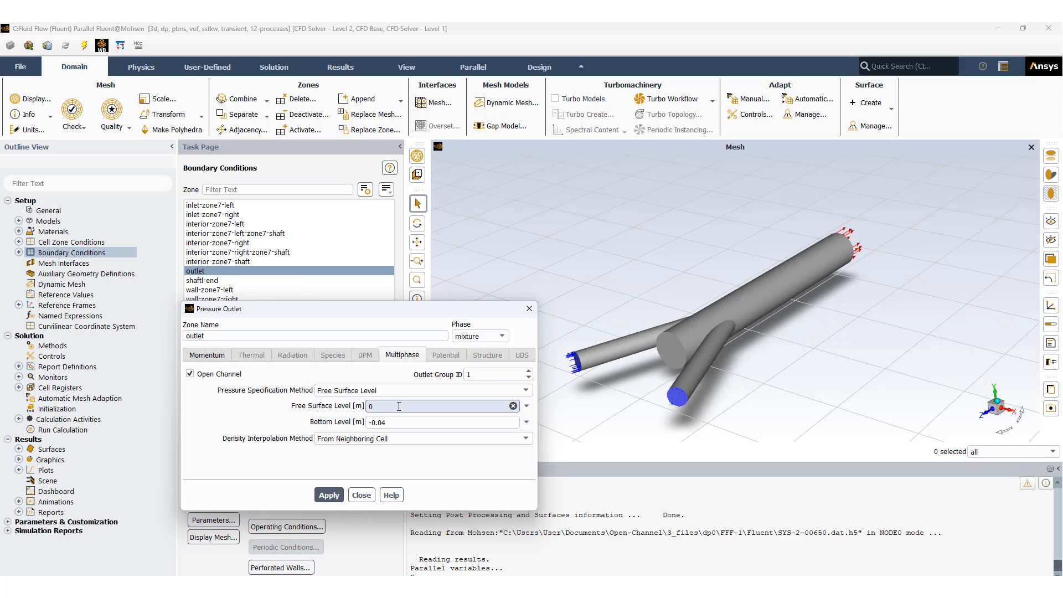
left_click_drag(883, 288, 664, 380)
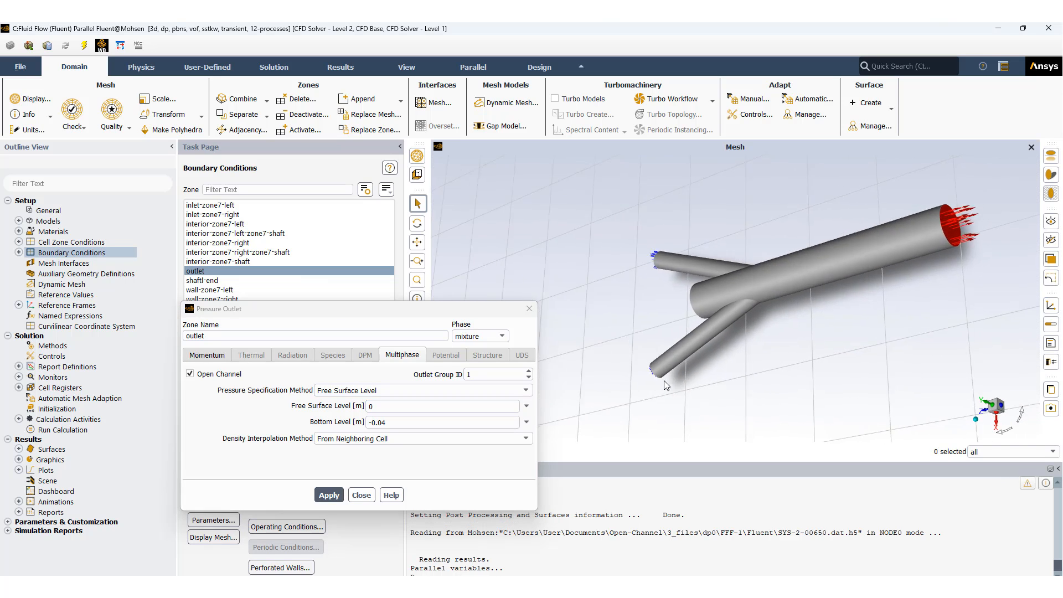
middle_click_drag(663, 380, 642, 411)
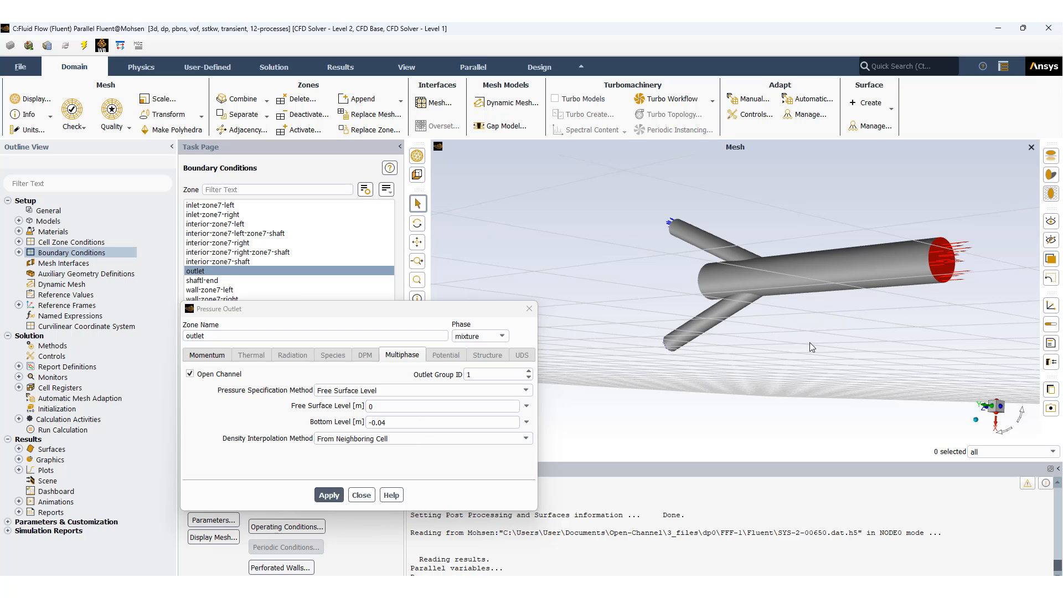
left_click_drag(810, 342, 897, 293)
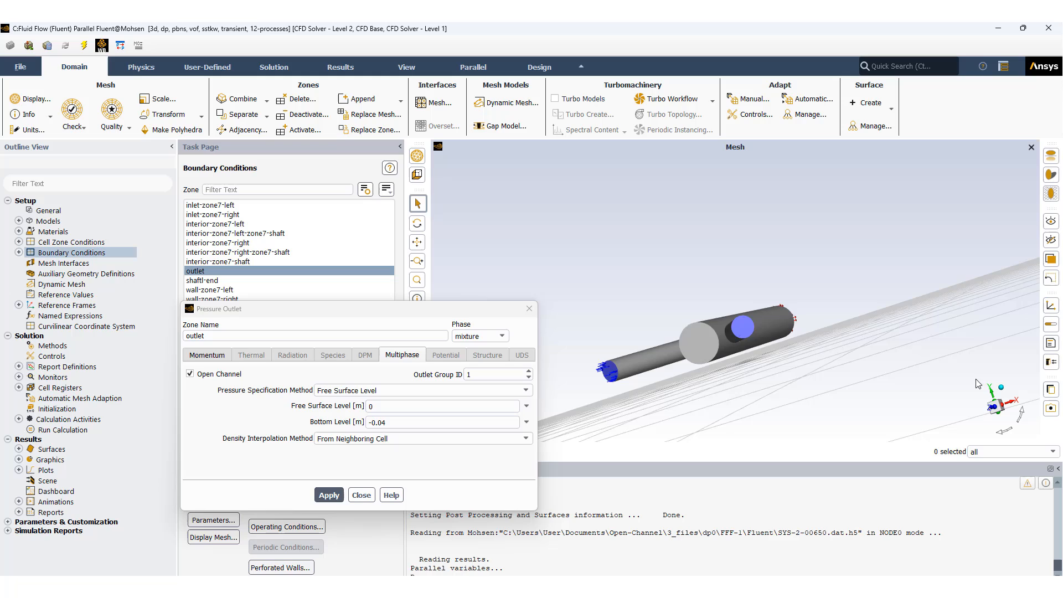
left_click(995, 409)
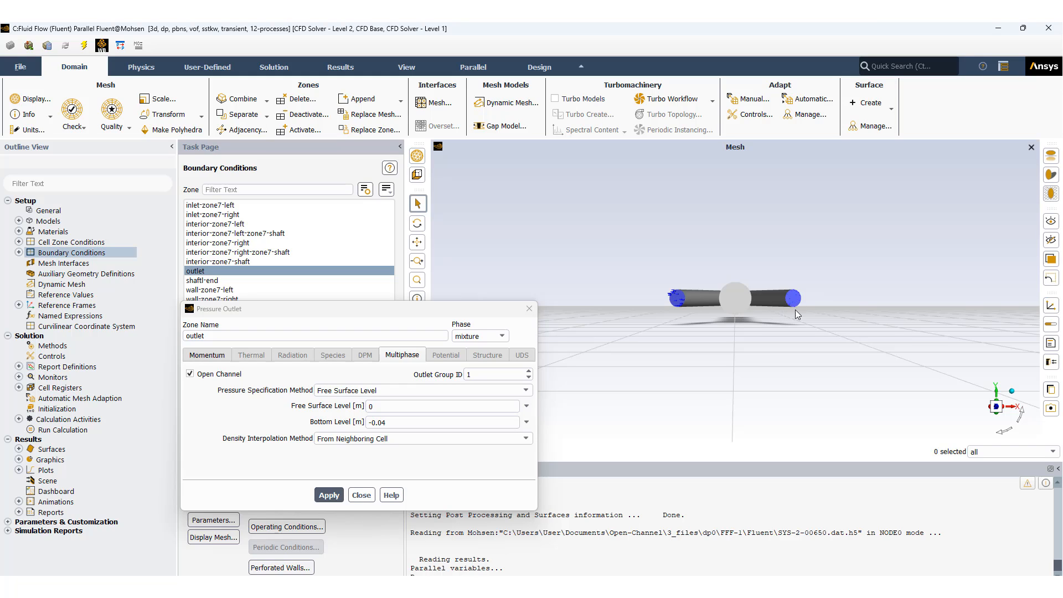
left_click(1011, 392)
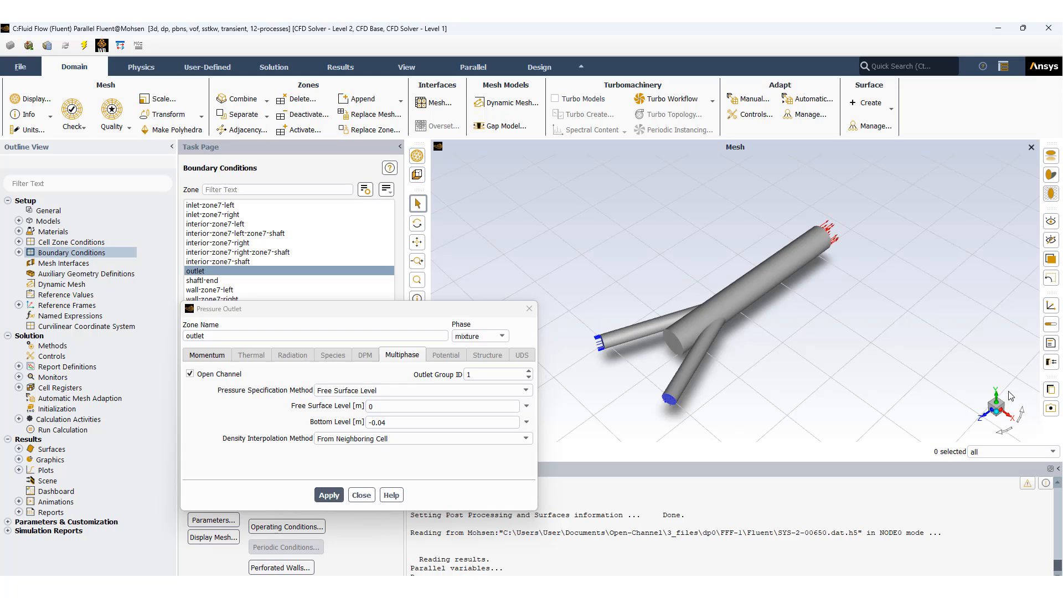
left_click(361, 495)
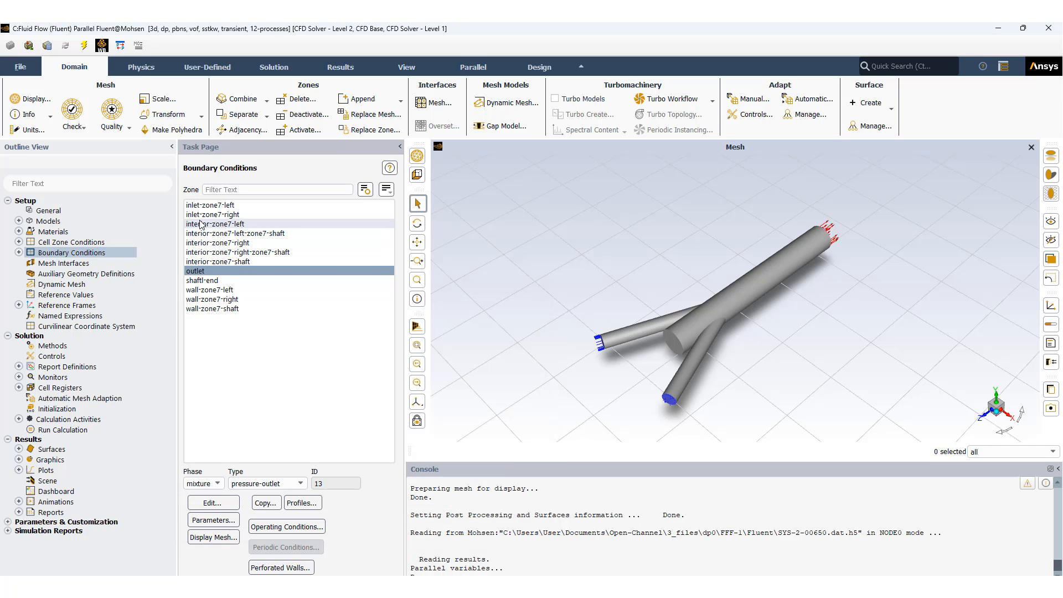
Step: Check the boundary types of the outlet and the shaft end zone
left_click(208, 272)
left_click(209, 272)
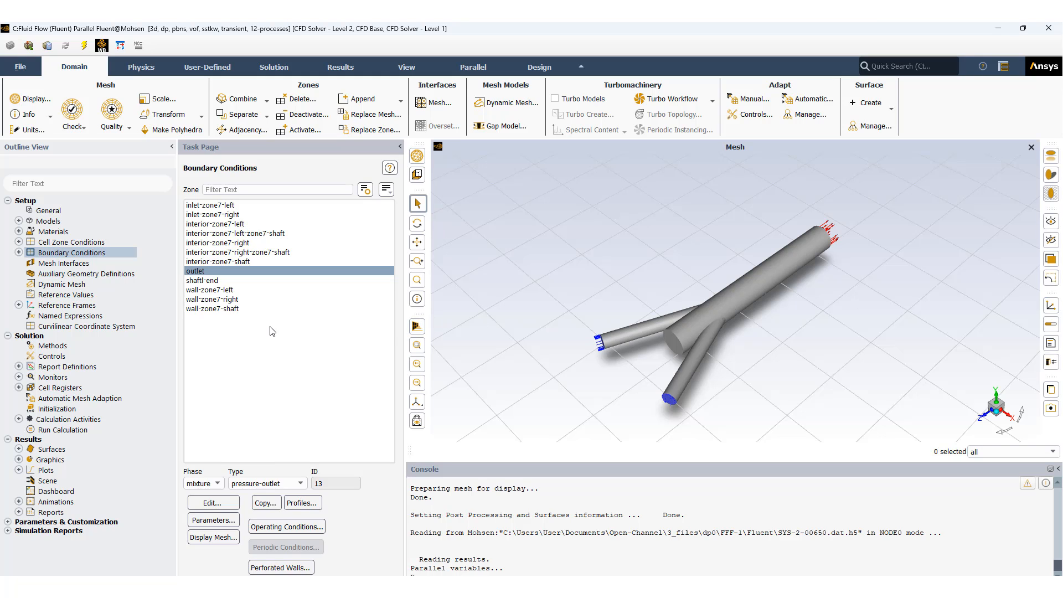
left_click(210, 280)
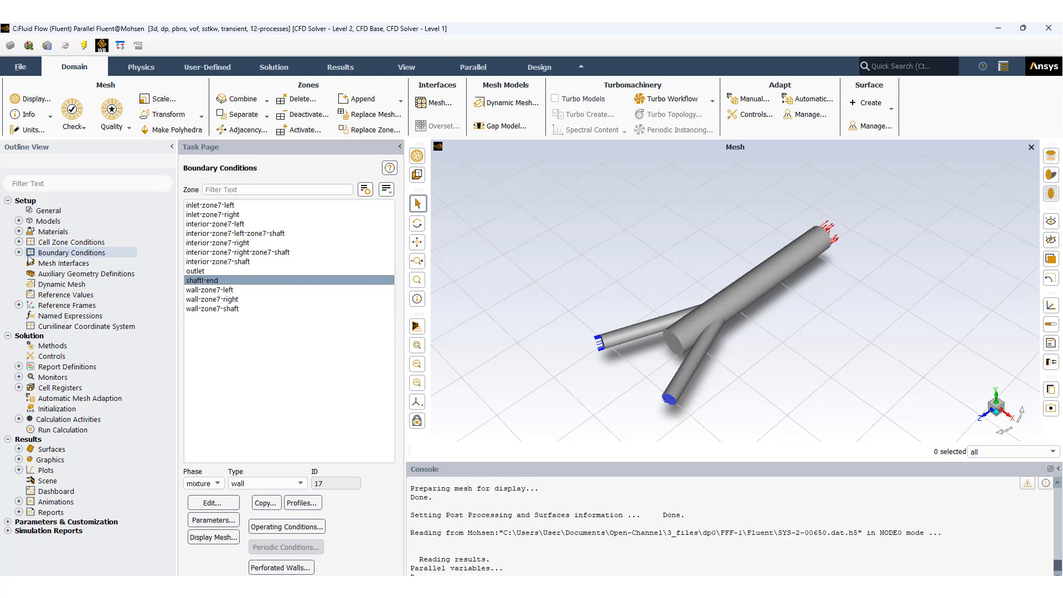
Step: Review the pressure-velocity coupling, discretization and transient solution methods, and list the existing report definitions
left_click(48, 346)
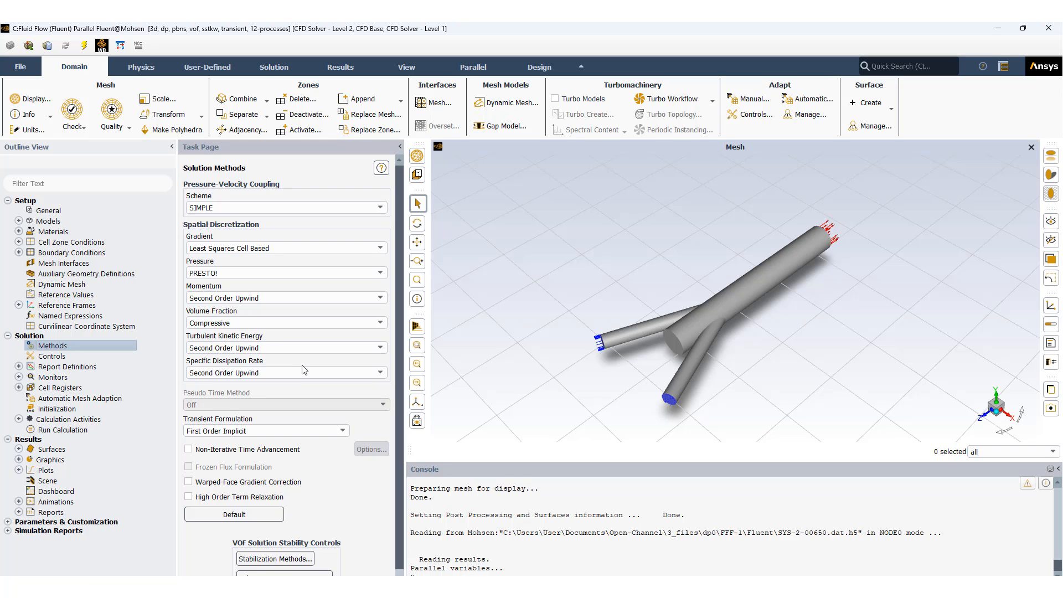
left_click(48, 359)
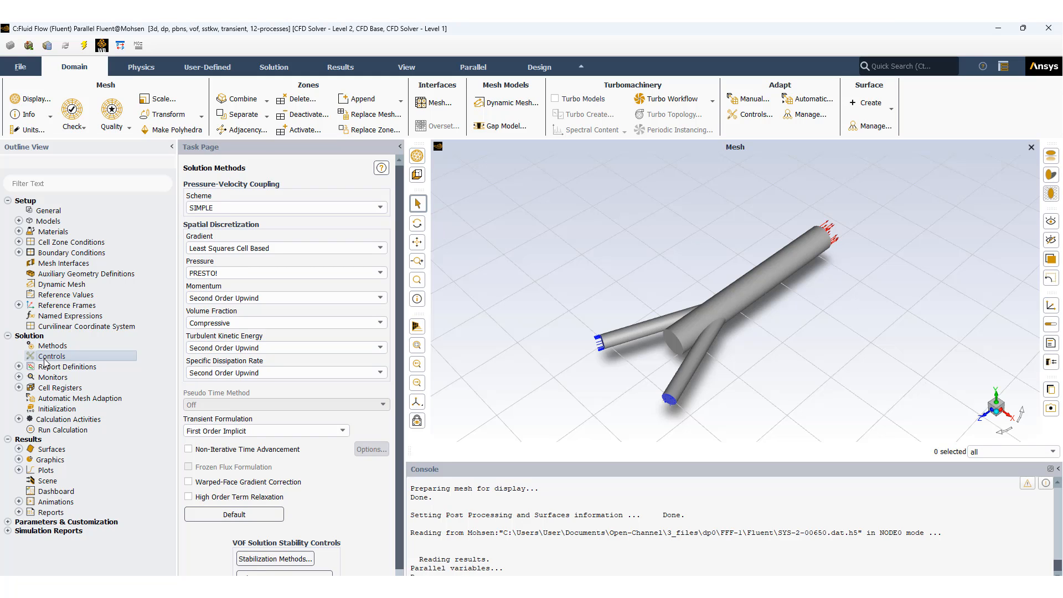
left_click(18, 367)
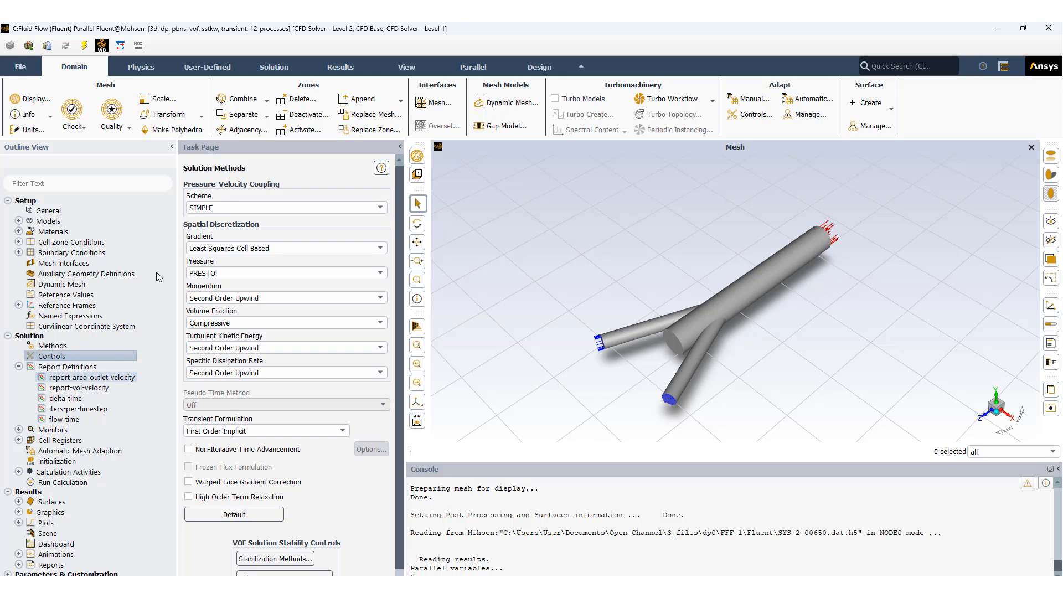
Step: Look over the surface and volume report types available for a new report definition
left_click(281, 69)
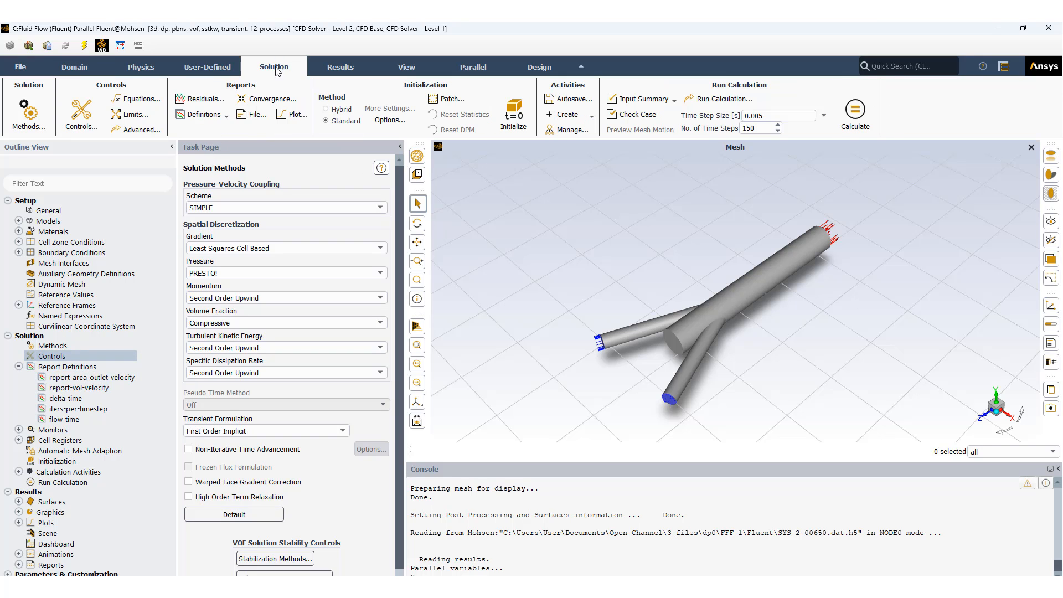
left_click(224, 116)
mouse_move(198, 150)
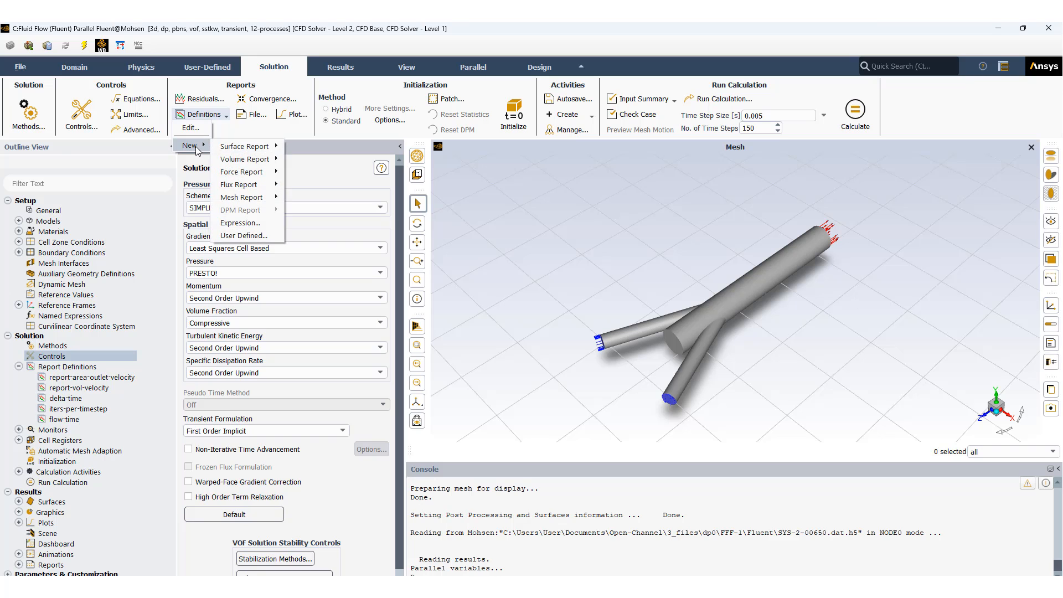
mouse_move(244, 151)
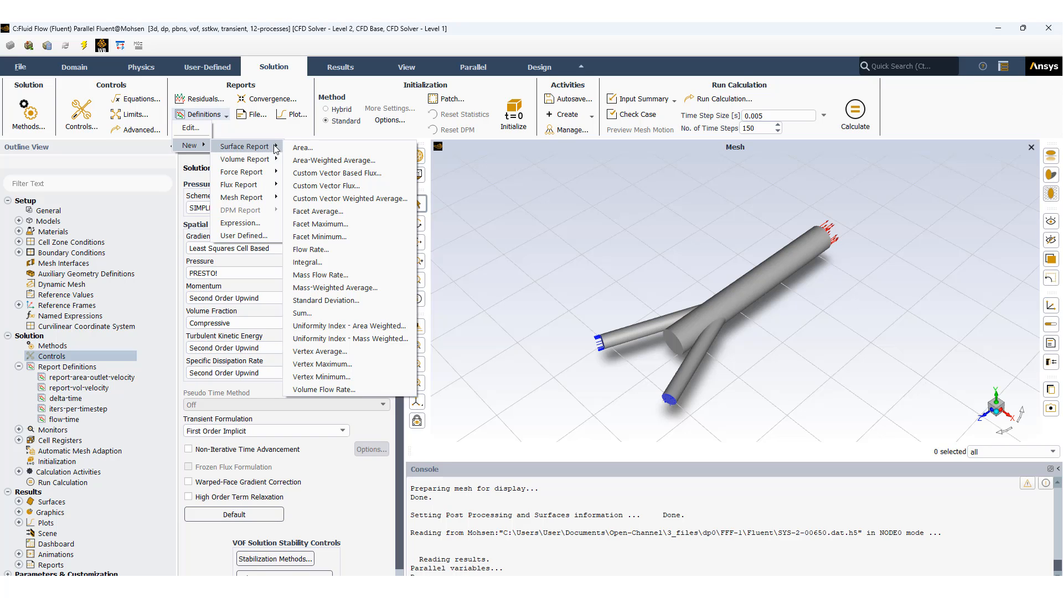
mouse_move(273, 164)
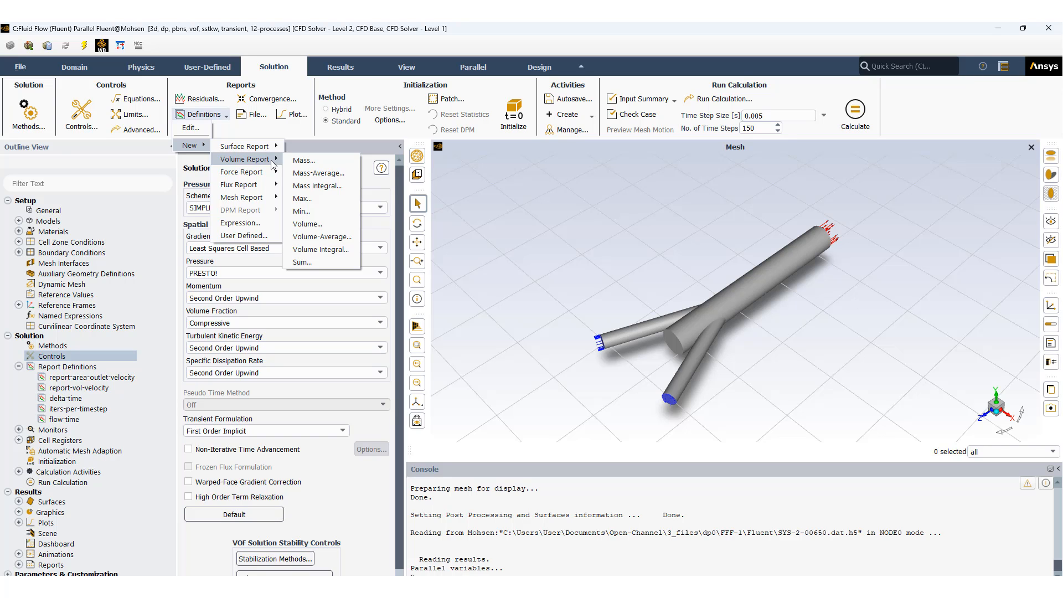
Step: Open the report-area-outlet-velocity definition and review its report type, field variable and surface
left_click(77, 380)
left_click(75, 377)
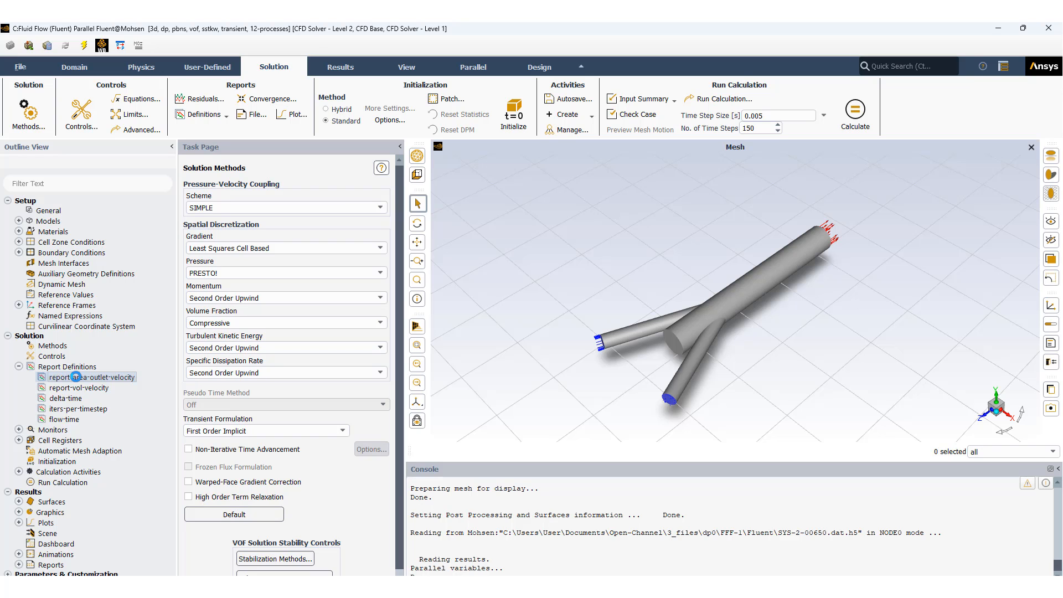
right_click(77, 379)
left_click(95, 387)
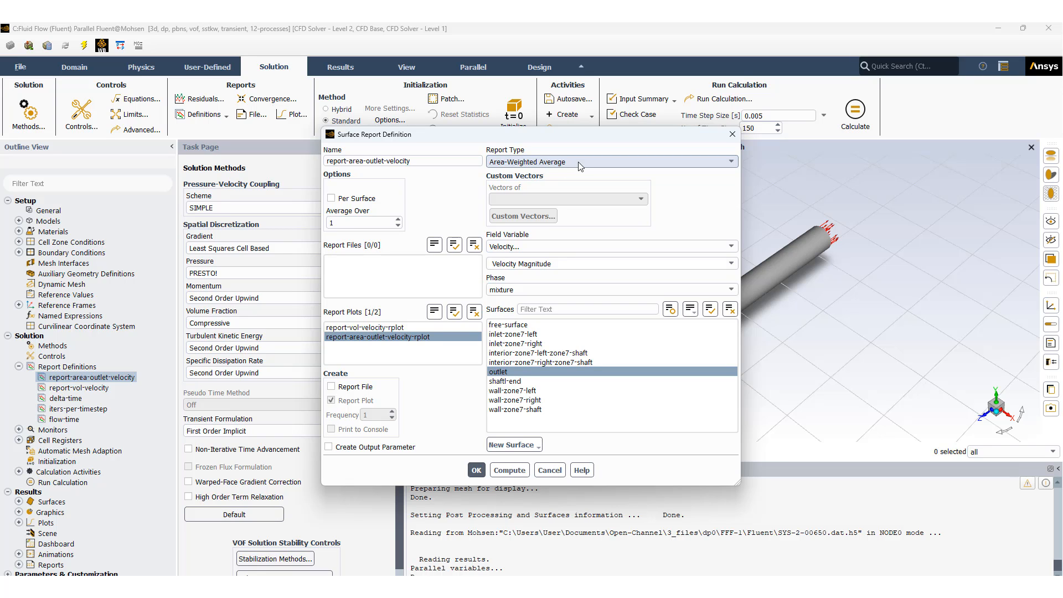
Step: Check that the outlet surface is chosen for the area-weighted velocity report and close its definition without changes
left_click(500, 372)
left_click(501, 373)
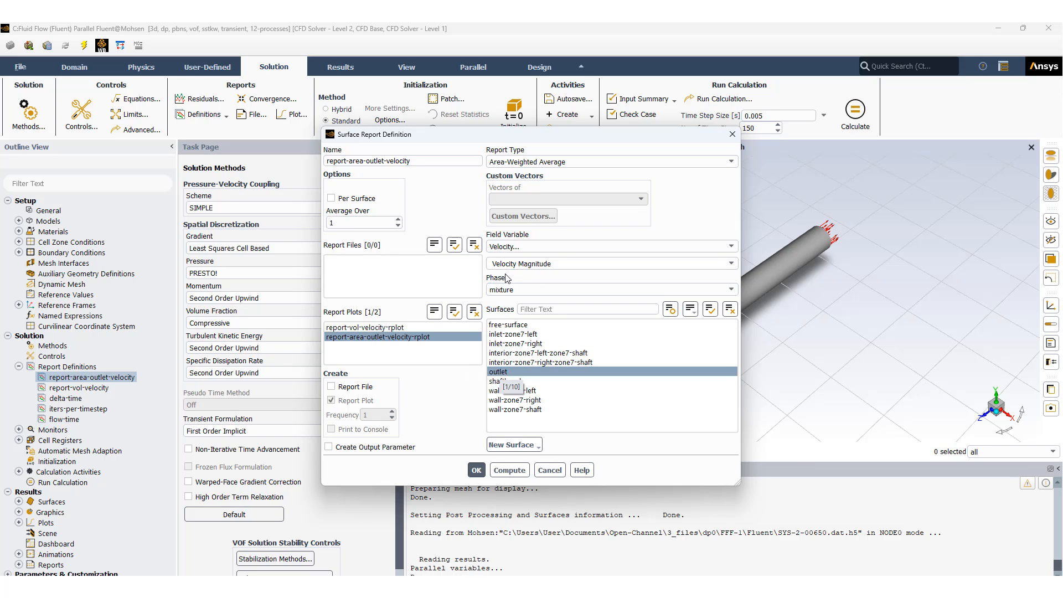
left_click(548, 470)
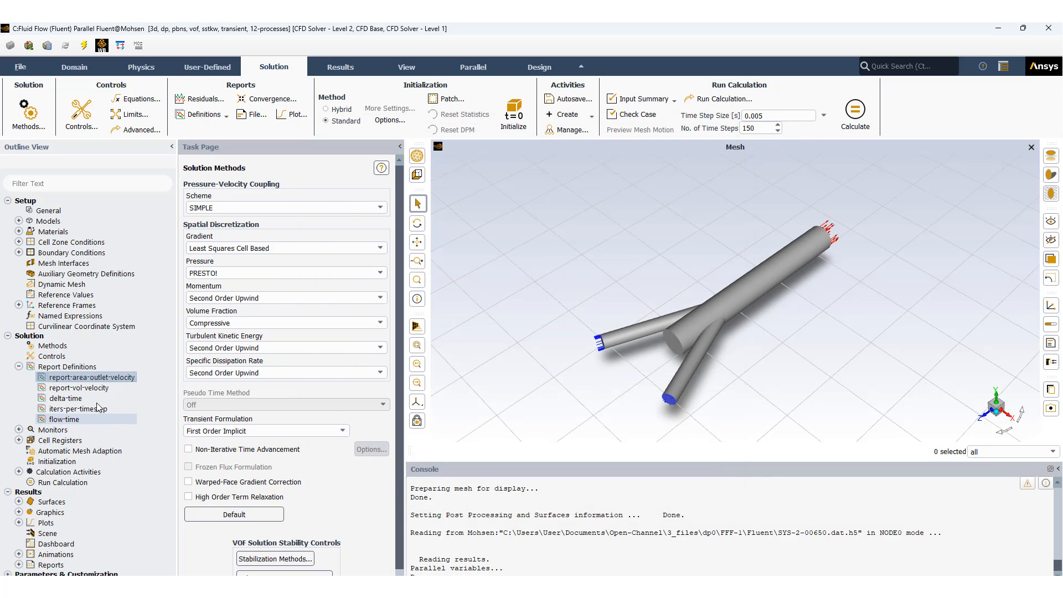
Step: Open the report-vol-velocity definition, review its report type, field variable and cell zones, and close it without changes
left_click(91, 389)
right_click(95, 391)
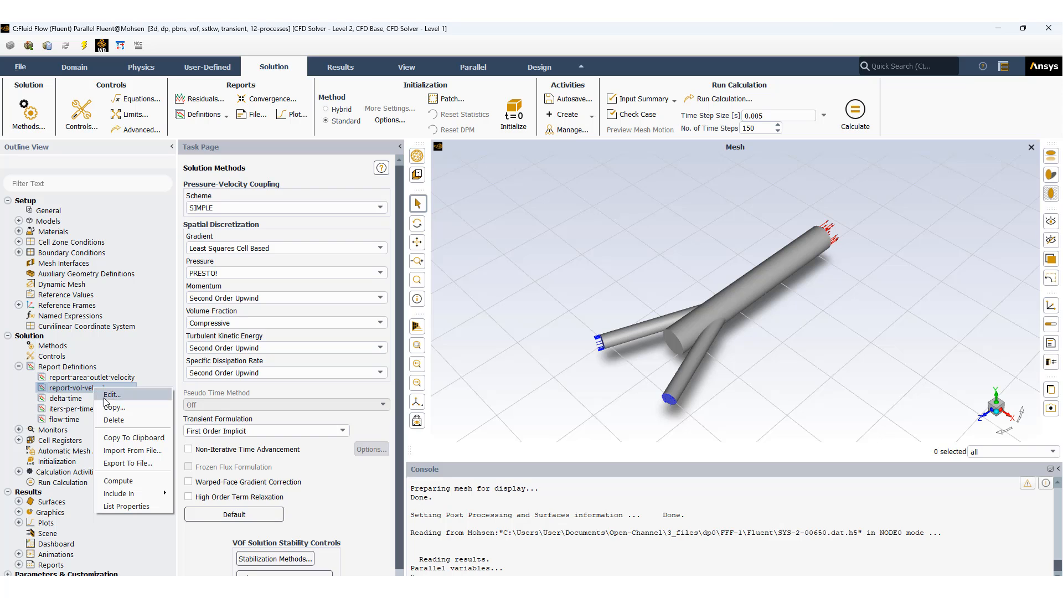
left_click(114, 395)
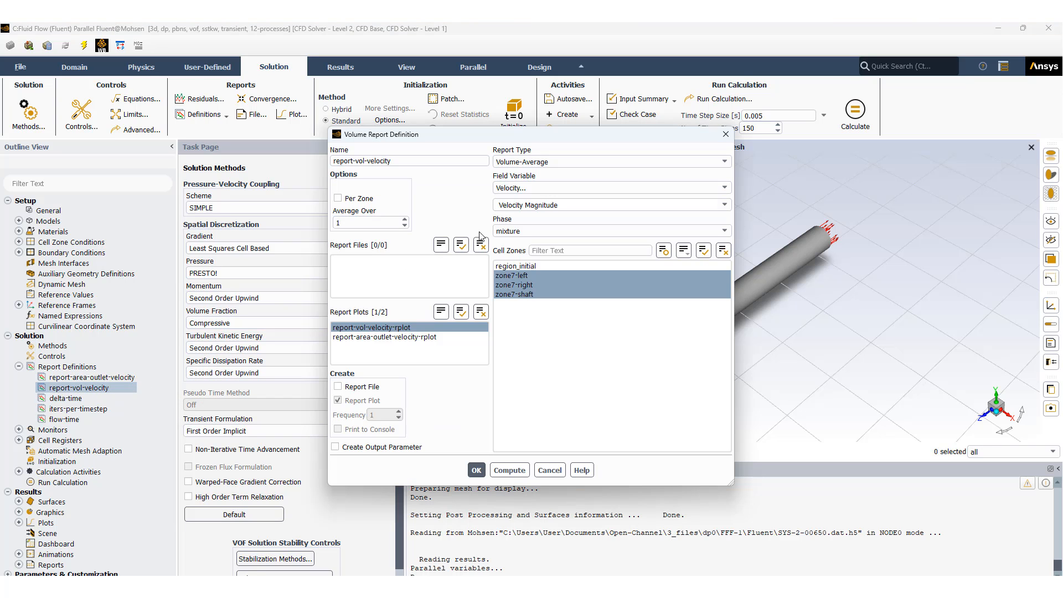
left_click(550, 471)
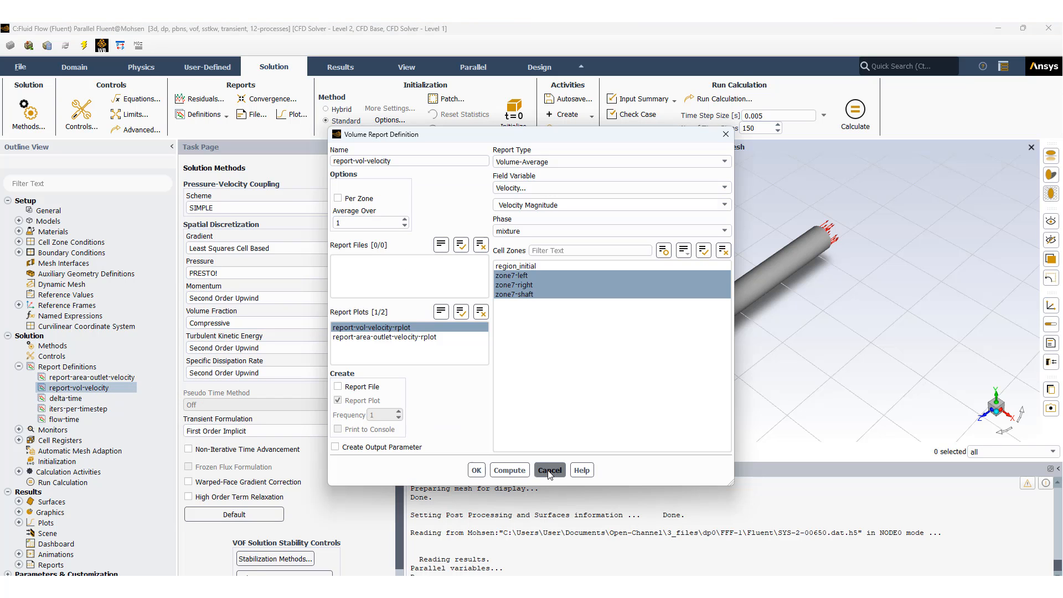
left_click(19, 367)
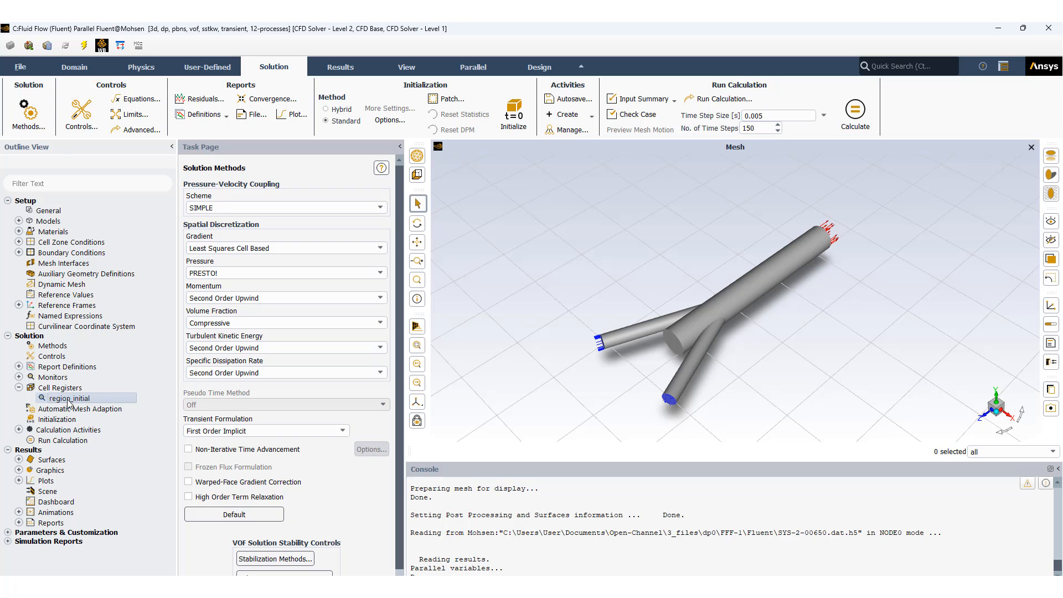
Step: Open the region_initial cell register, review its shape and coordinate limits, and close it without changes
right_click(68, 404)
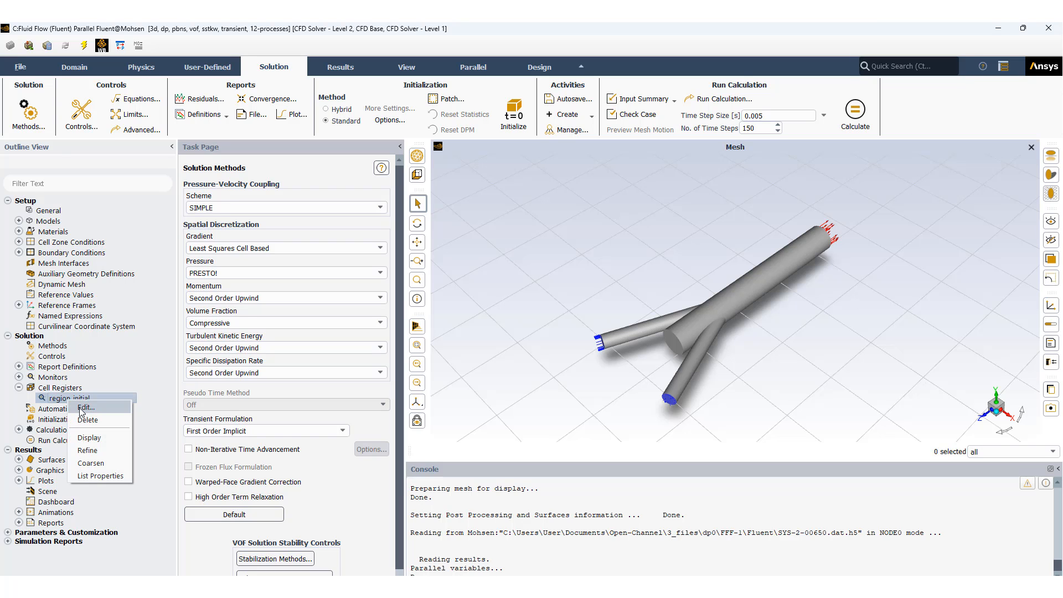
left_click(83, 412)
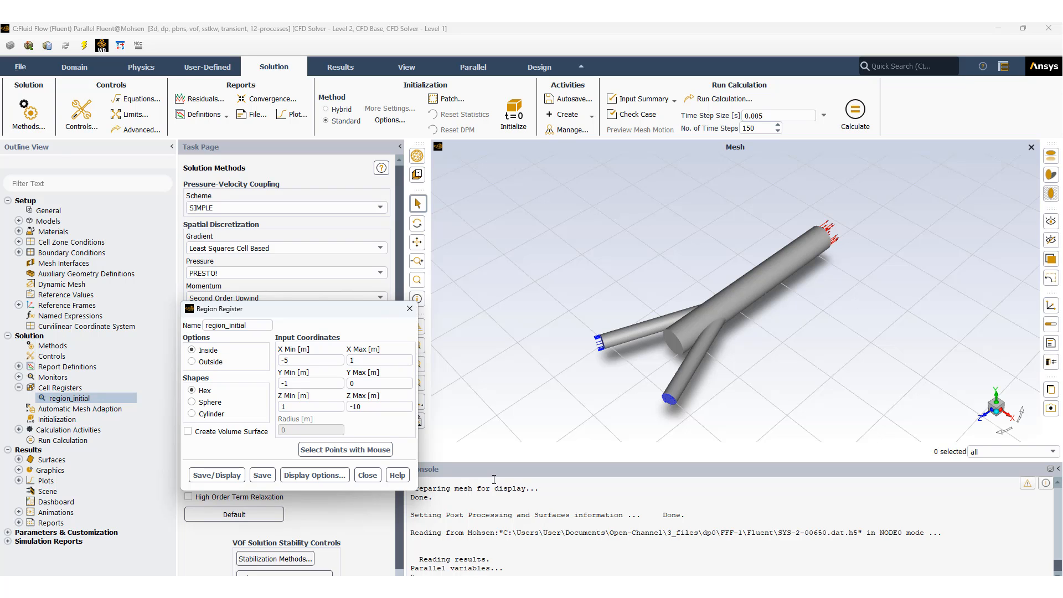
left_click(367, 476)
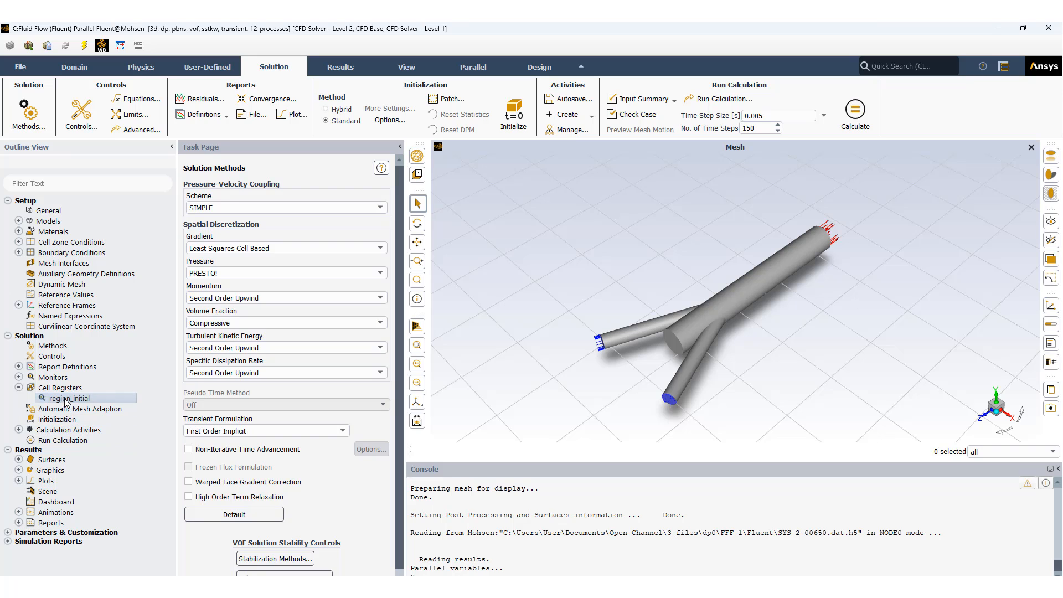
left_click(18, 388)
Step: Review the solution initialization method, the zones available to compute from, and the initial values including the phase-water volume fraction
left_click(55, 408)
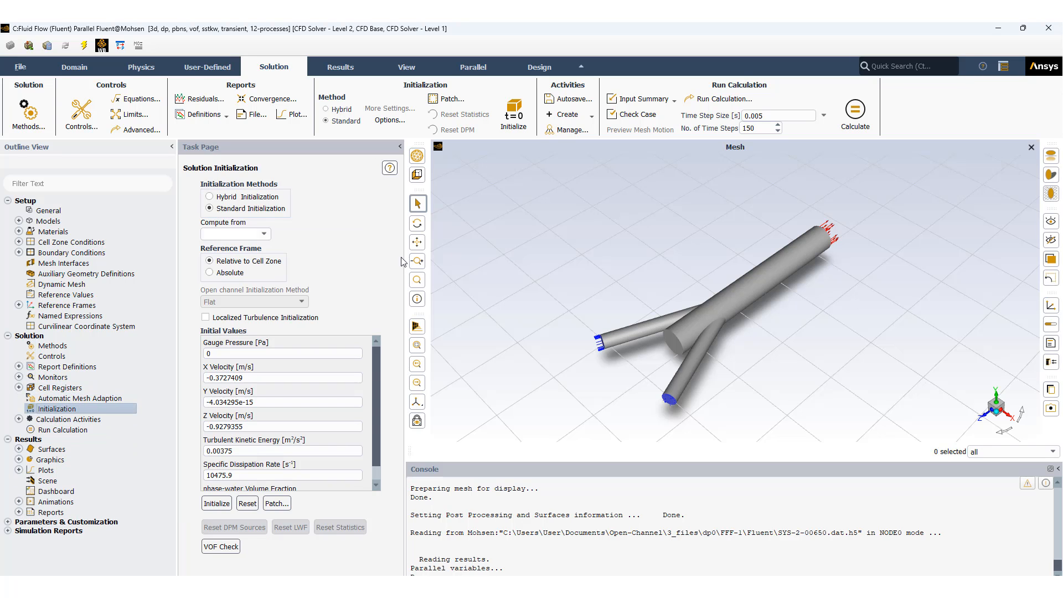
left_click(265, 234)
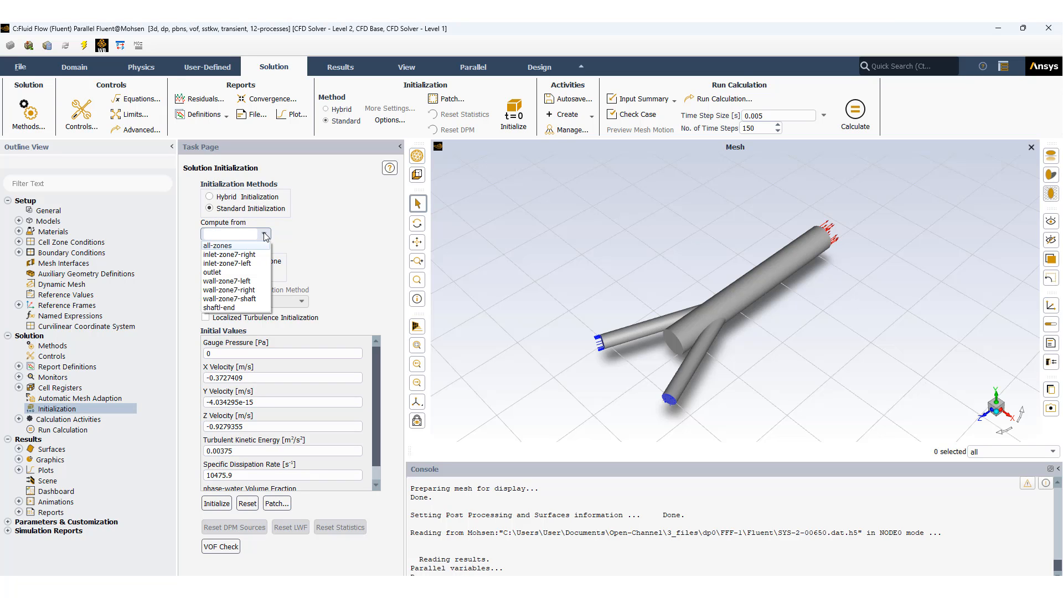
left_click(393, 252)
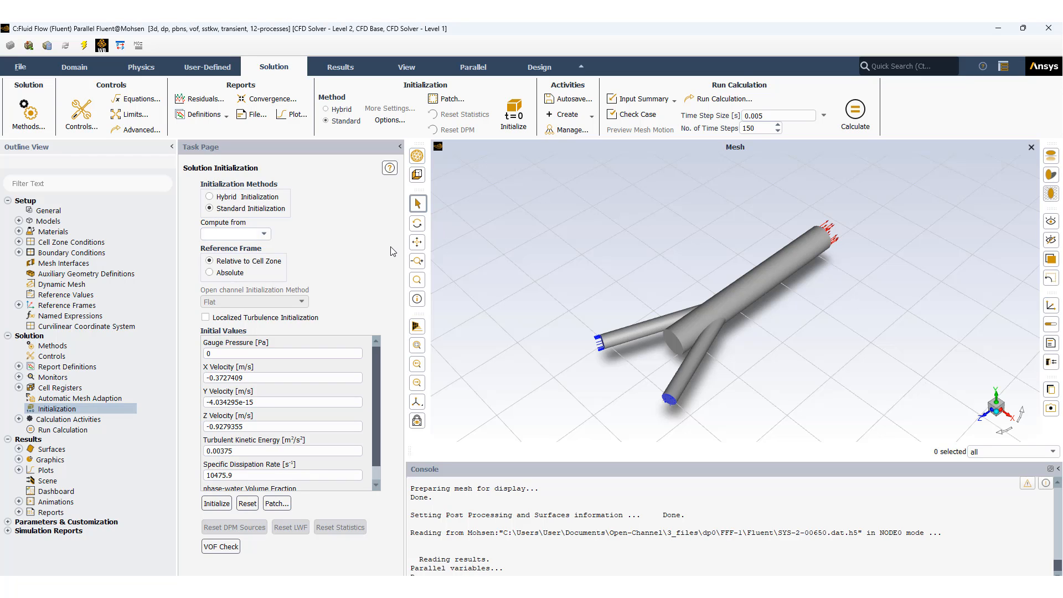
scroll(382, 413, "down", 2)
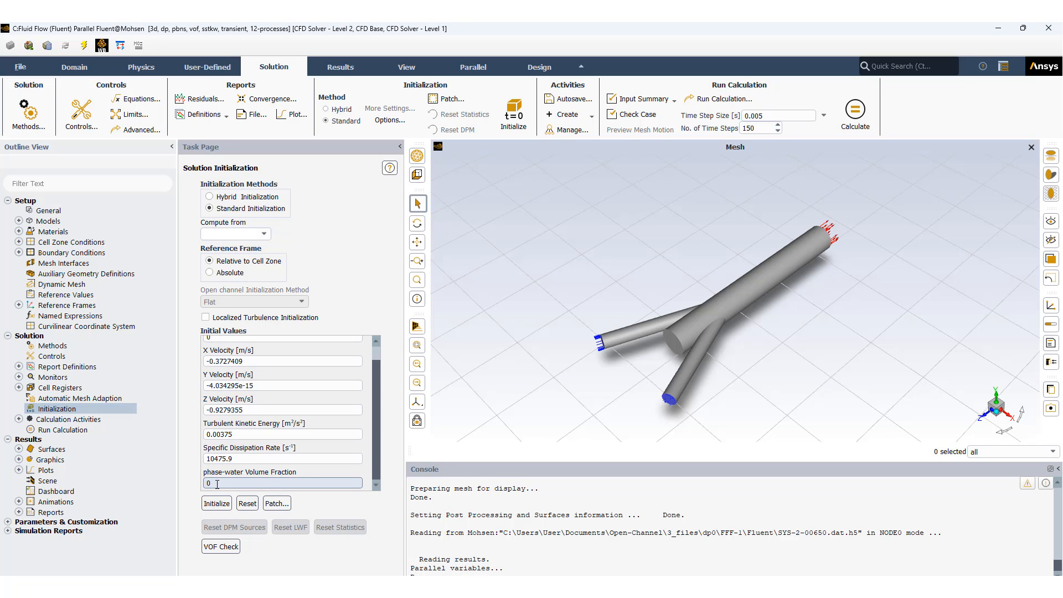
Step: Set up a patch of phase-water Volume Fraction with value 1 on the region_initial register, and close the patch settings without applying
left_click(281, 506)
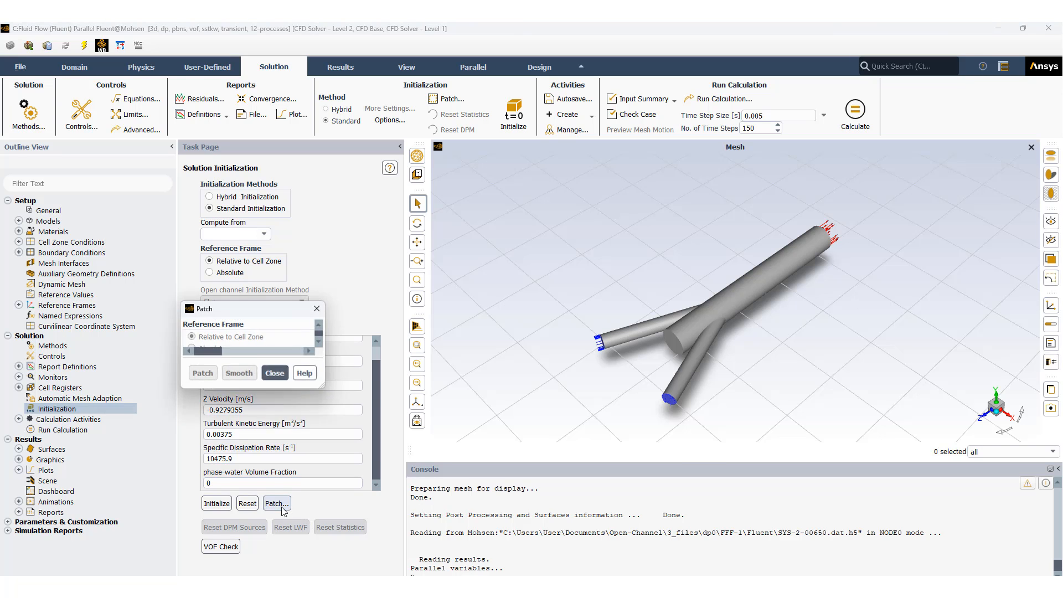
left_click_drag(347, 310, 287, 203)
left_click(173, 271)
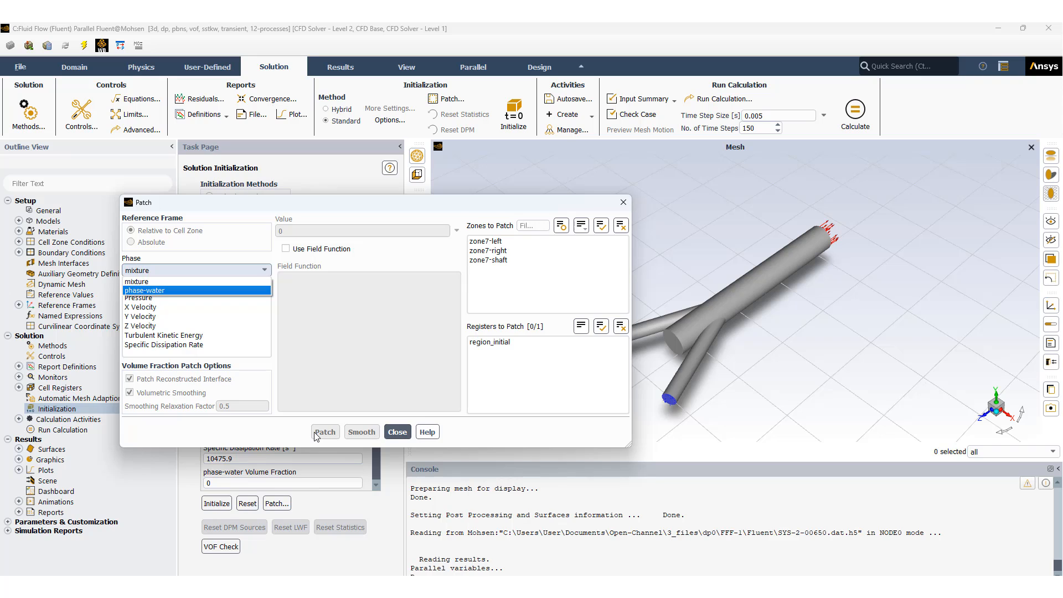
left_click(154, 291)
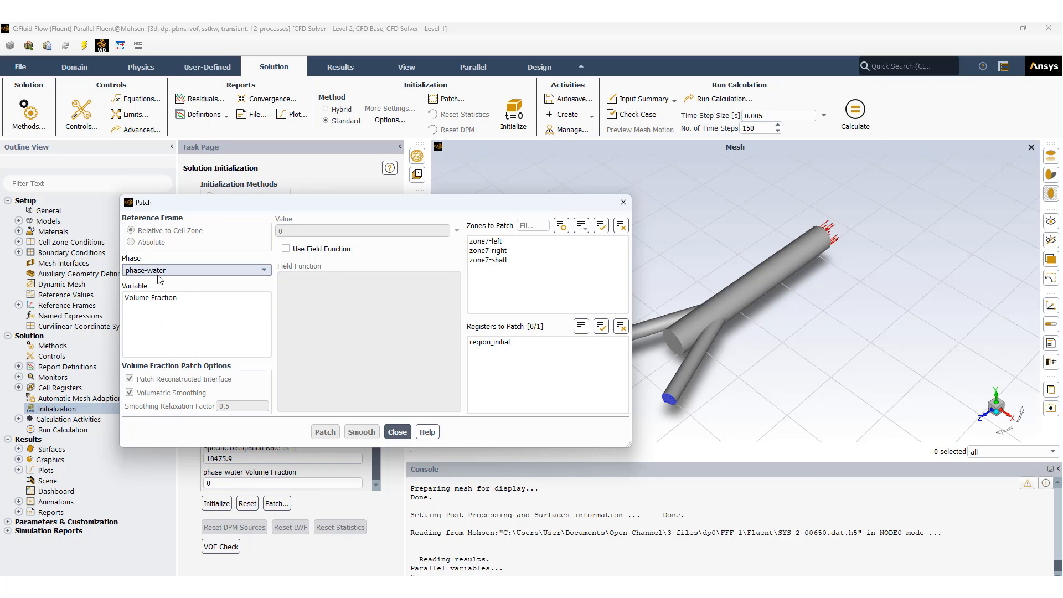
left_click(155, 298)
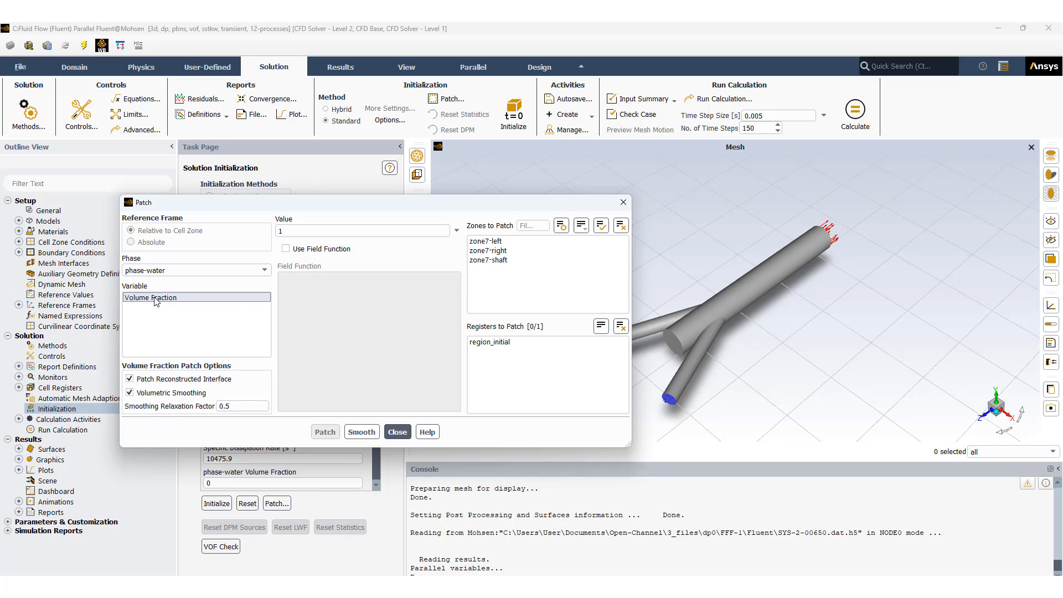
left_click(290, 232)
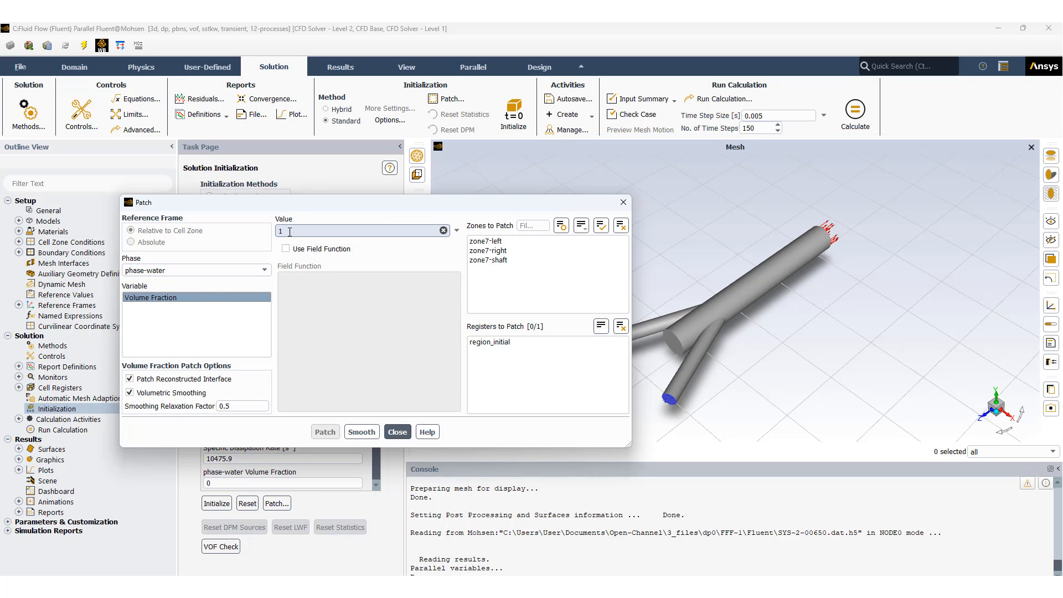
left_click(495, 344)
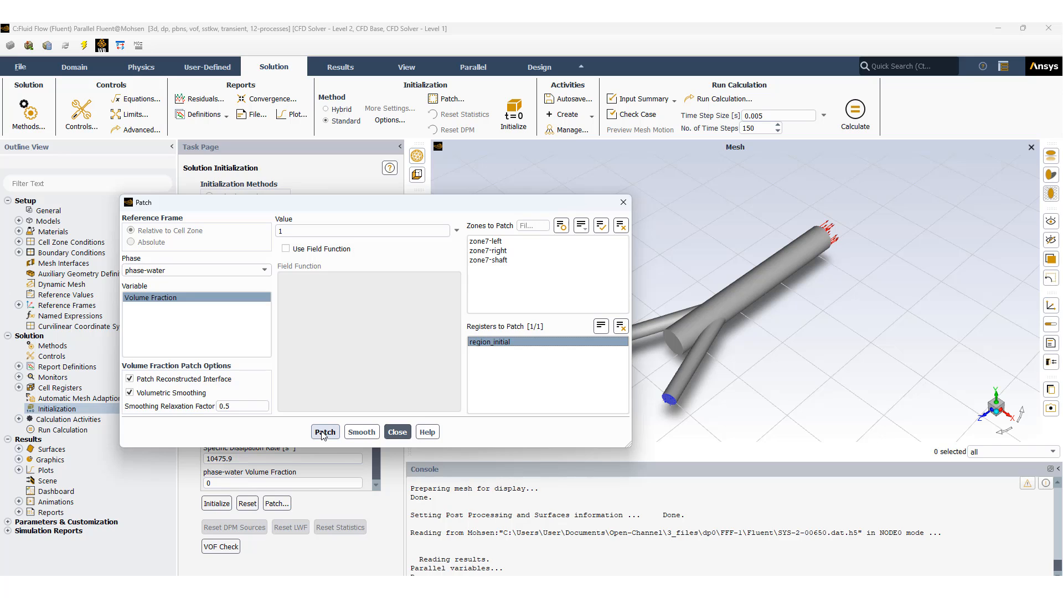
left_click(397, 432)
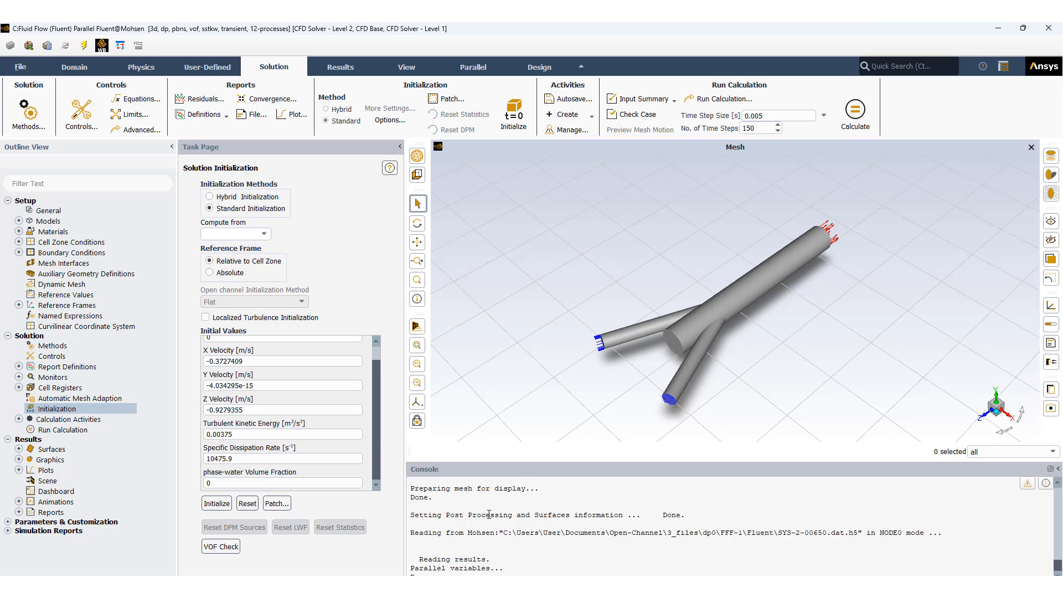
Step: Review the run calculation settings, including the time advancement, time step size and number of time steps
left_click(65, 432)
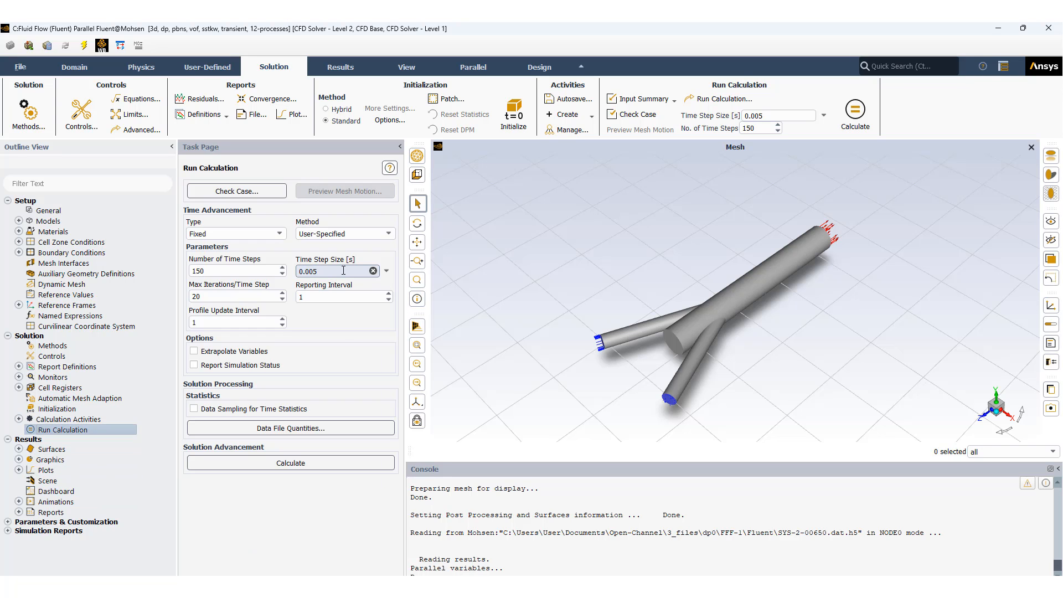
left_click(344, 270)
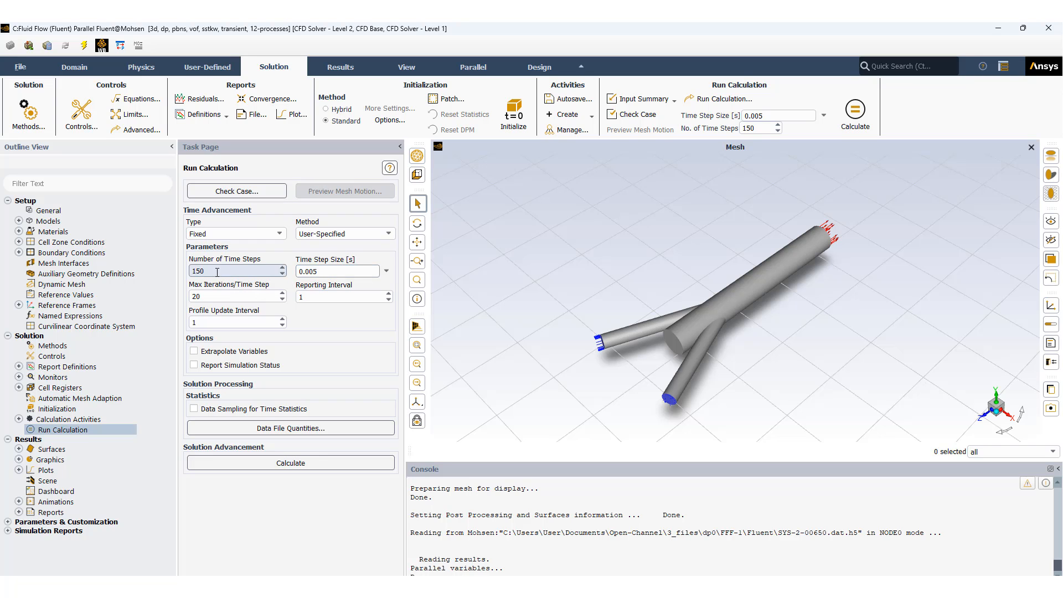
left_click(288, 465)
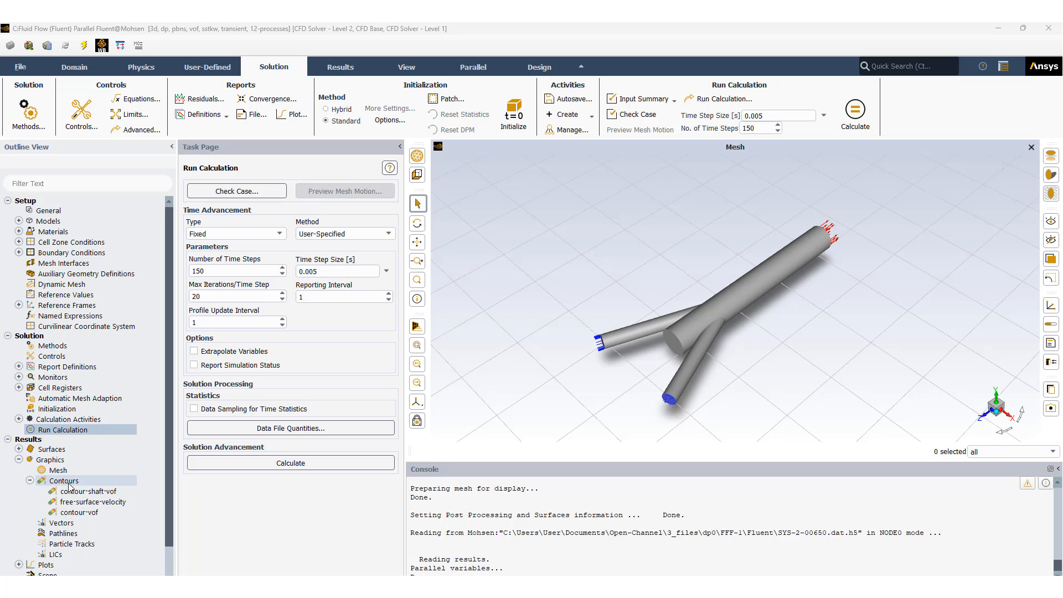
Step: Review the recording interval, storage type and animation object of the animation-2 solution animation, close it unchanged, and expand the results animations
left_click(19, 420)
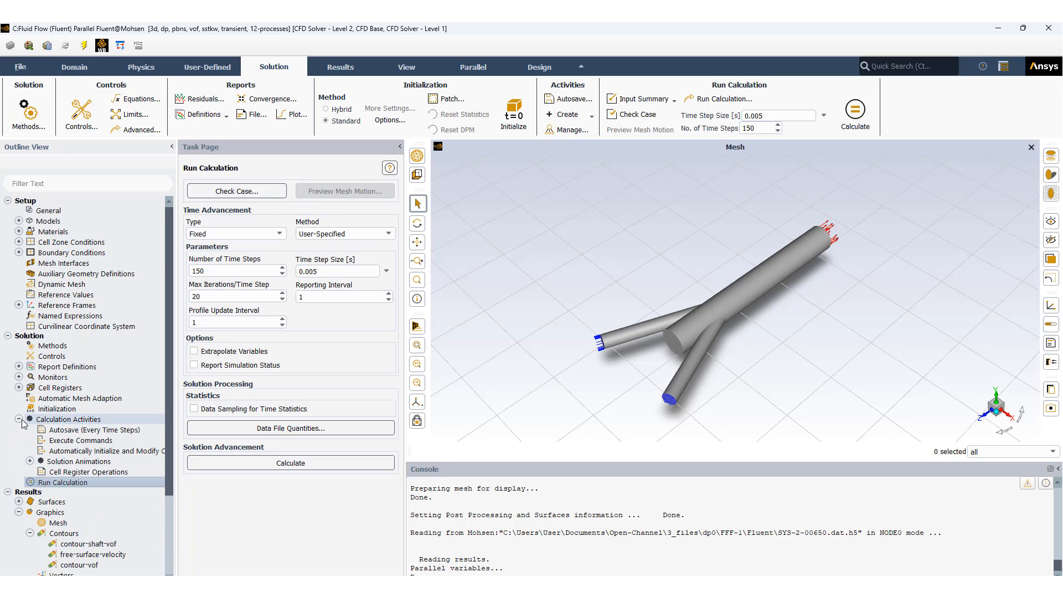
left_click(30, 461)
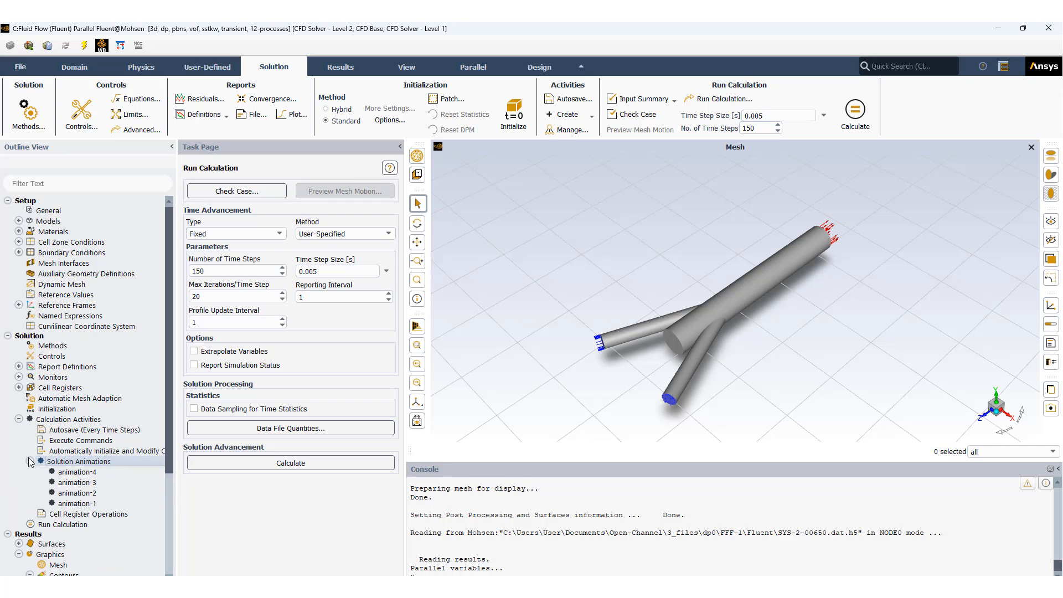
double_click(83, 496)
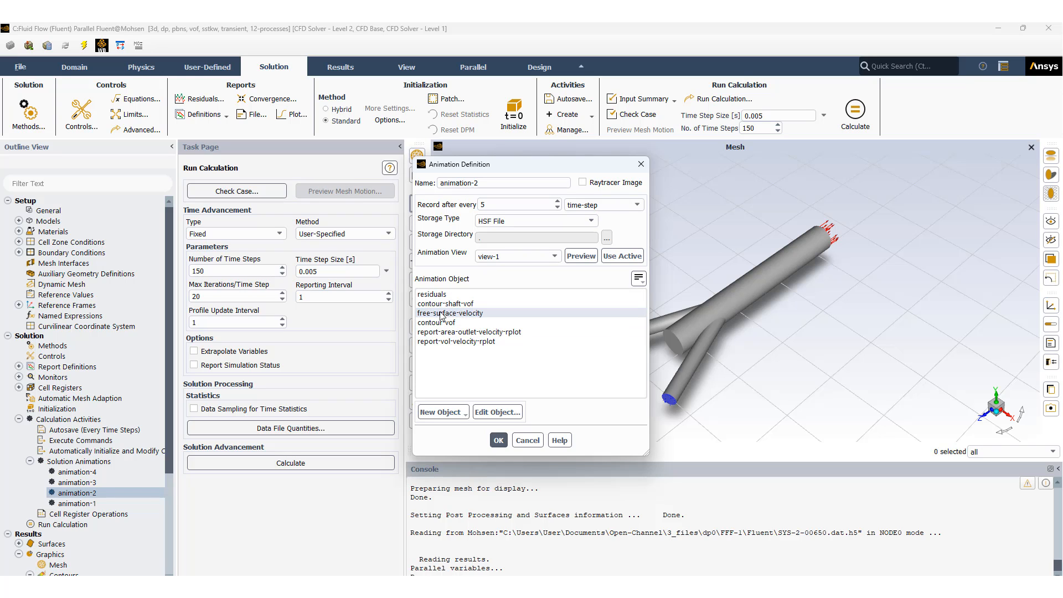
scroll(51, 535, "down", 3)
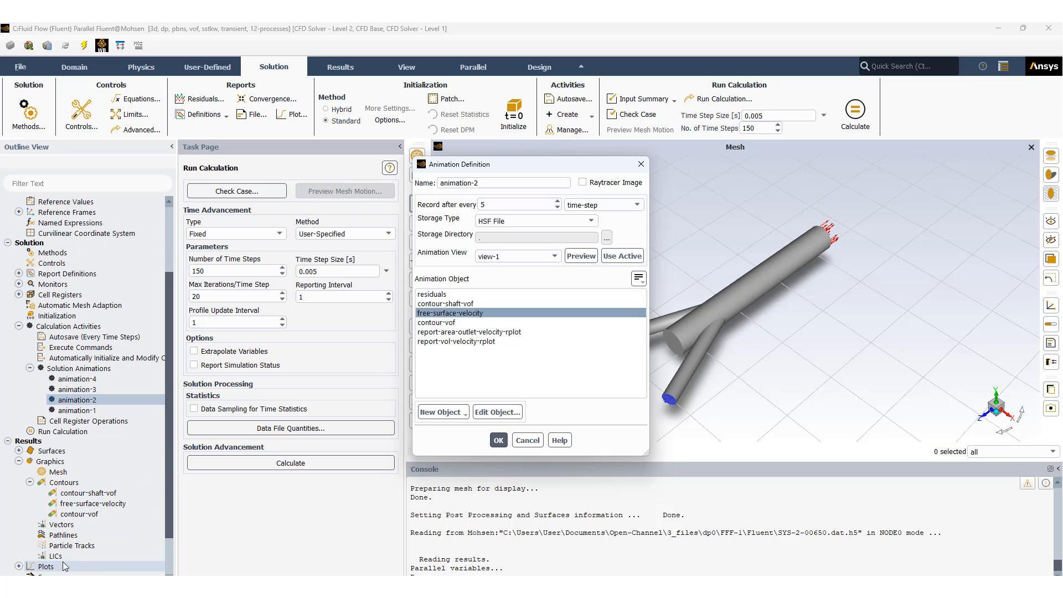
left_click(527, 441)
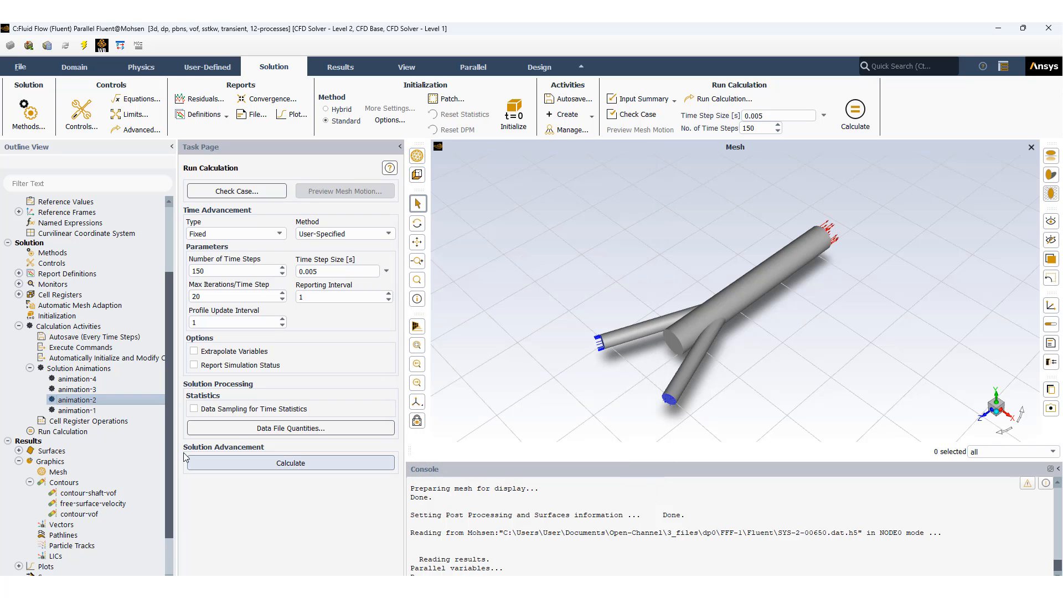
left_click(30, 368)
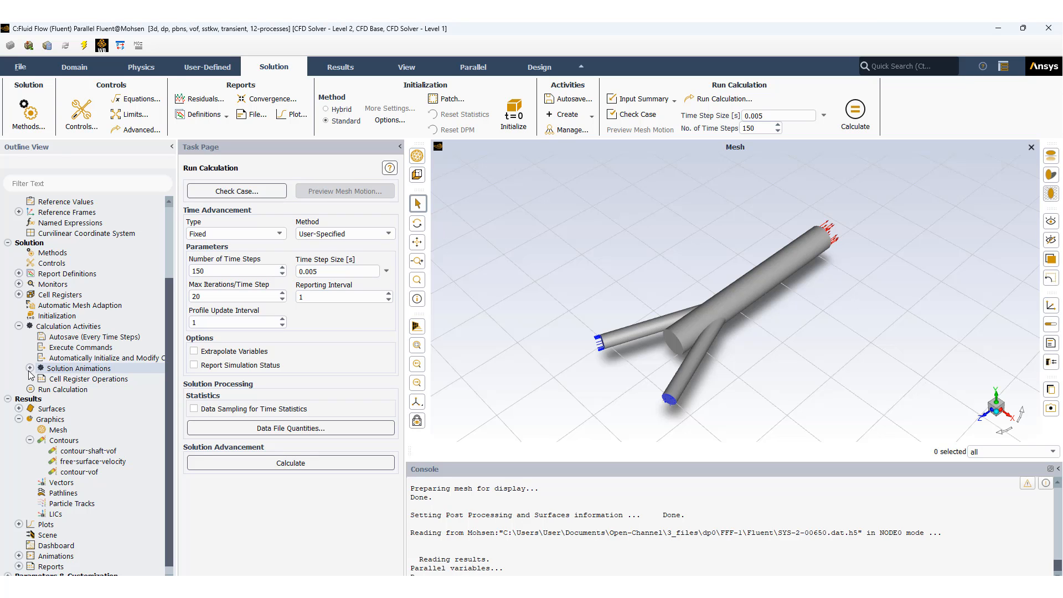
left_click(30, 441)
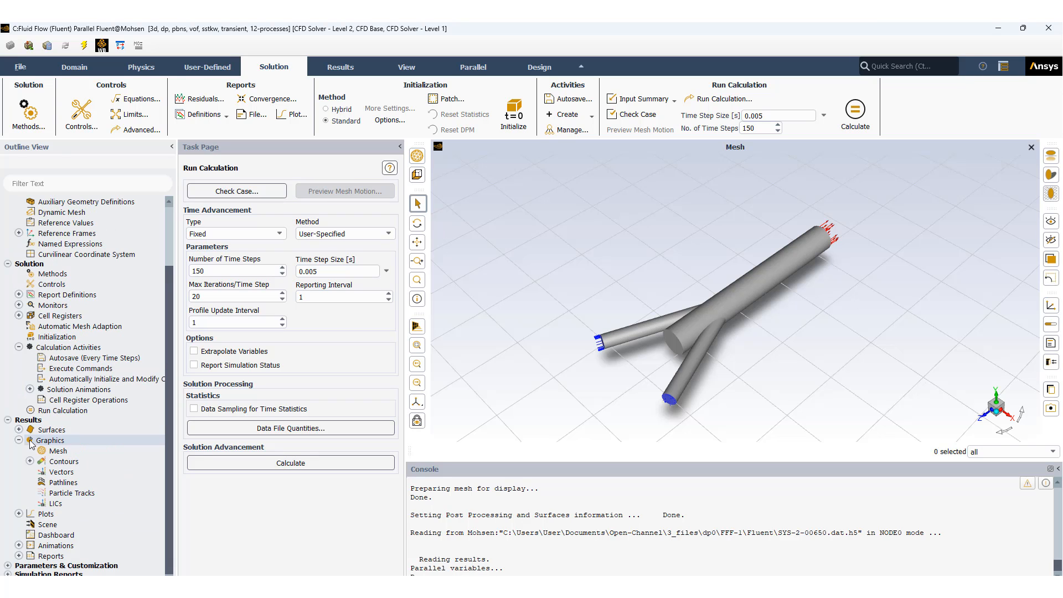
left_click(19, 546)
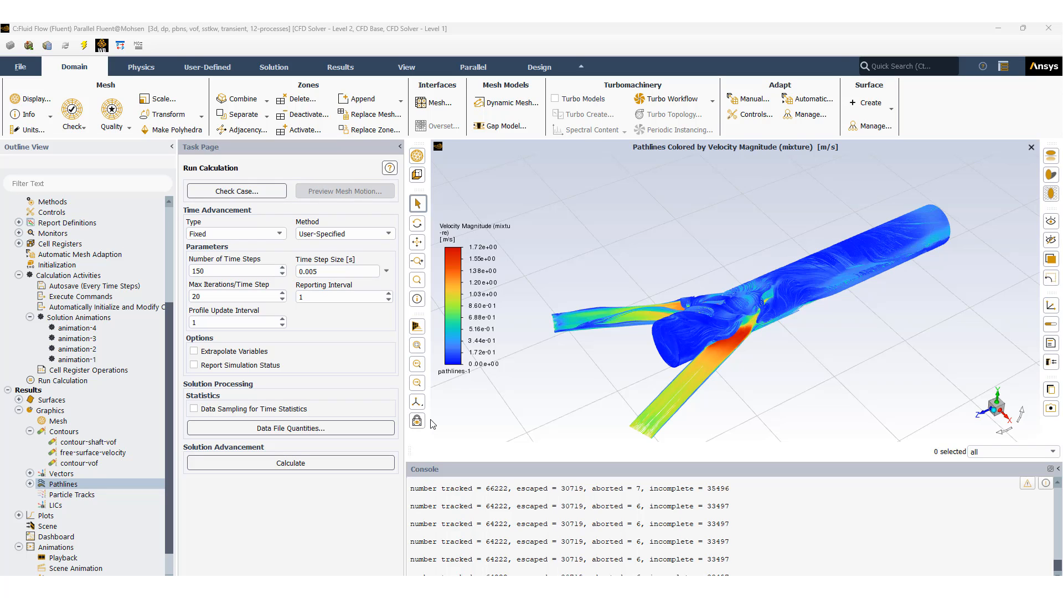
Step: Display the contour-shaft-vof contour of phase-water volume fraction and examine the shaft from the side, looking along the X axis
double_click(68, 445)
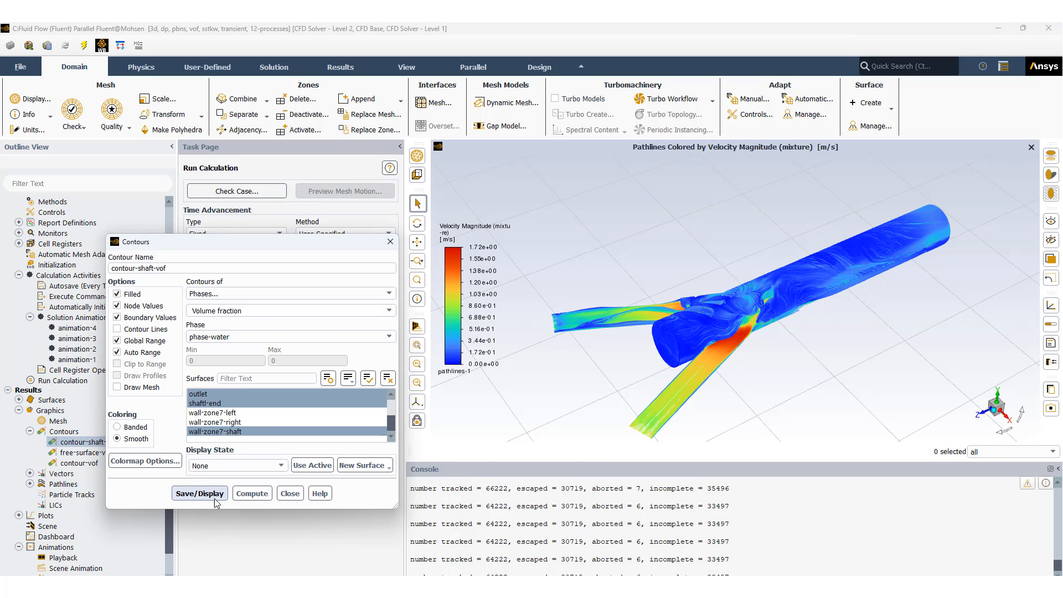
left_click(216, 500)
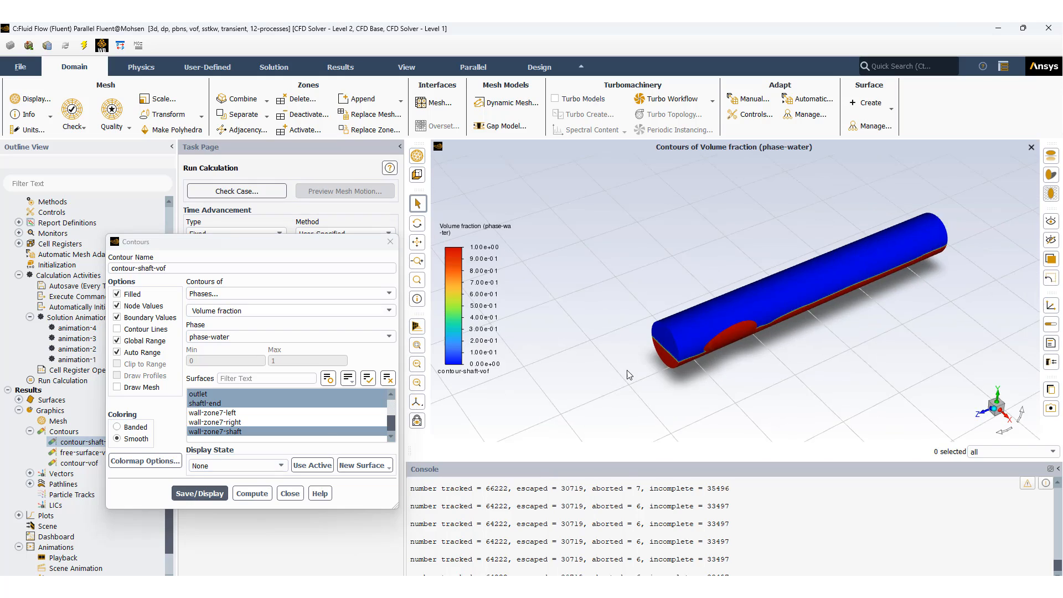
left_click_drag(630, 375, 692, 362)
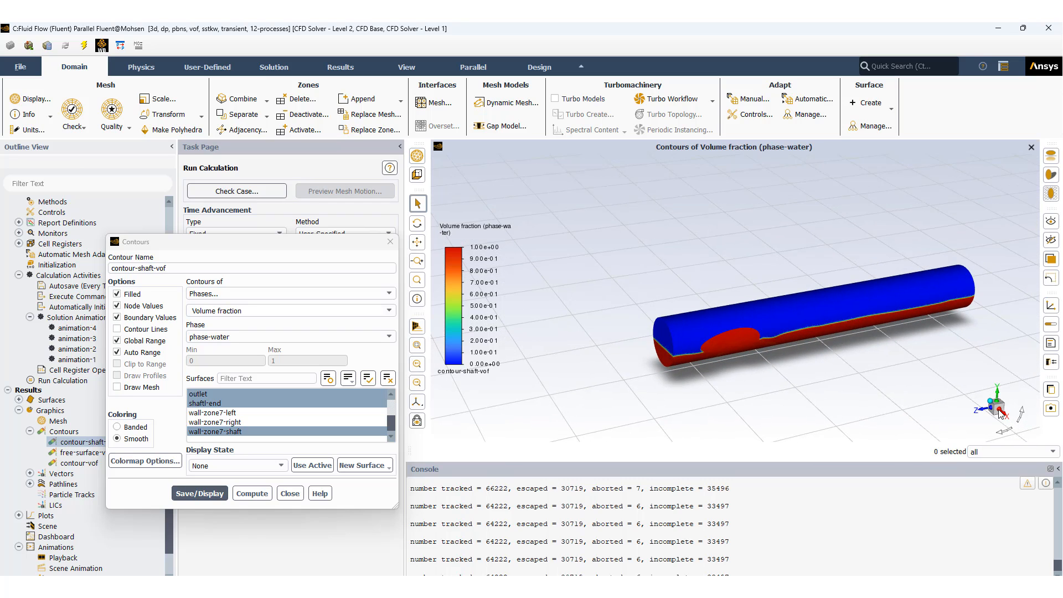
left_click(1001, 413)
scroll(686, 286, "up", 3)
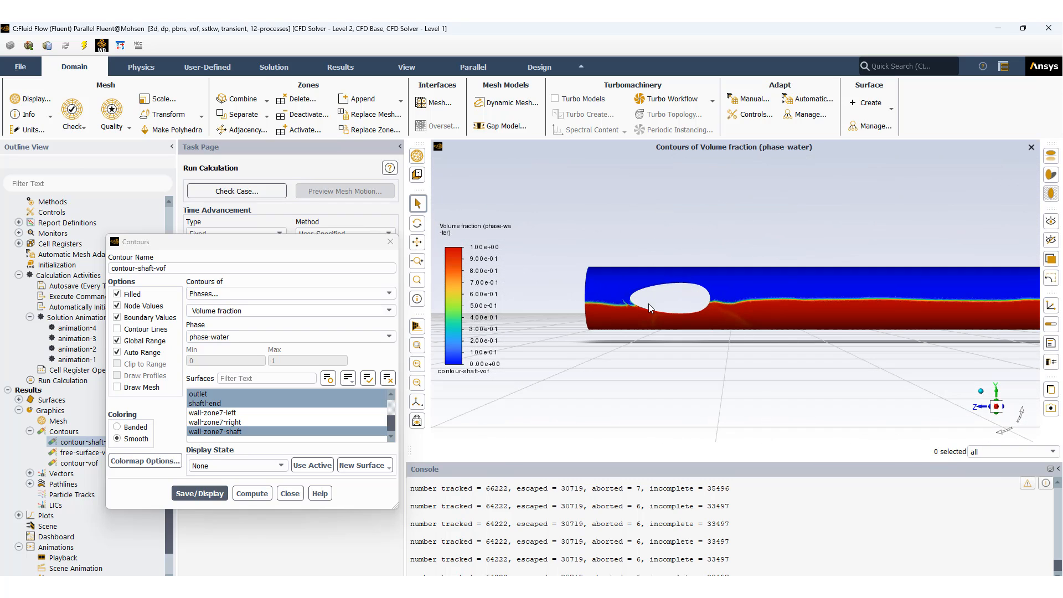
Step: Return the shaft volume fraction contour to the isometric view and close its contour settings
scroll(849, 318, "down", 3)
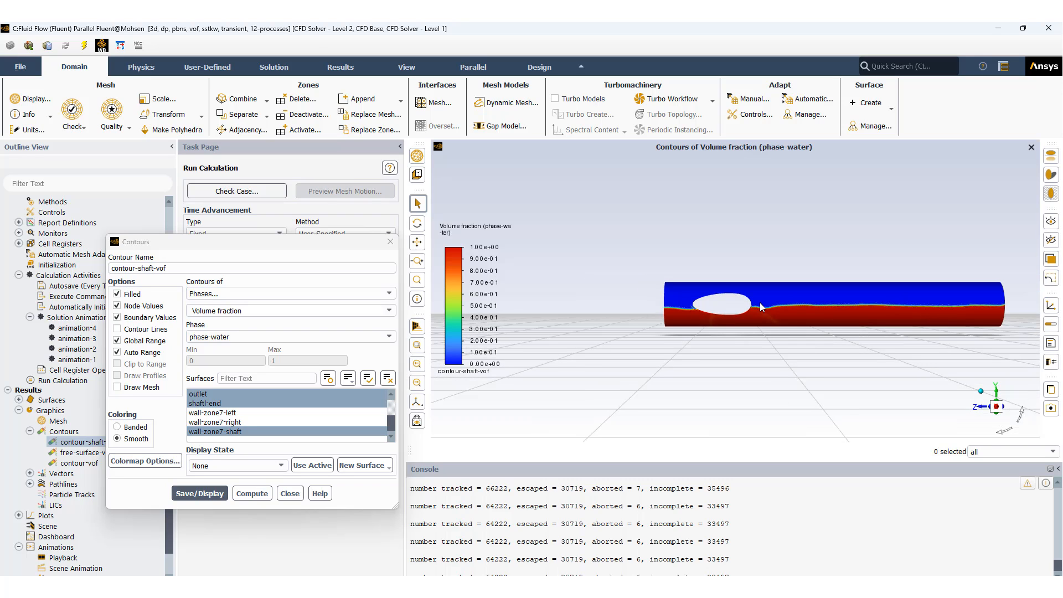
left_click(981, 391)
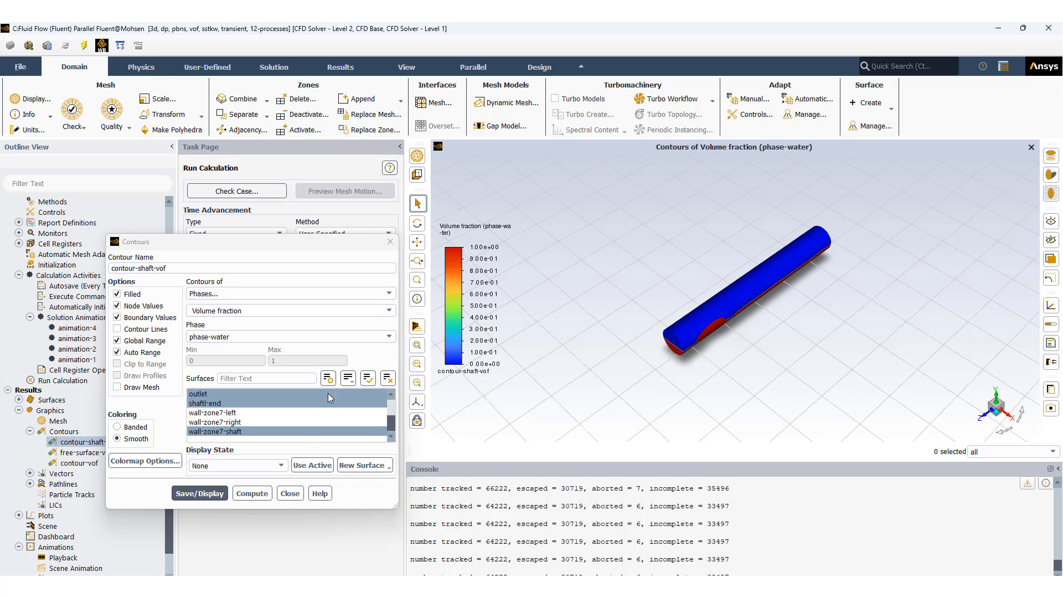
left_click(289, 493)
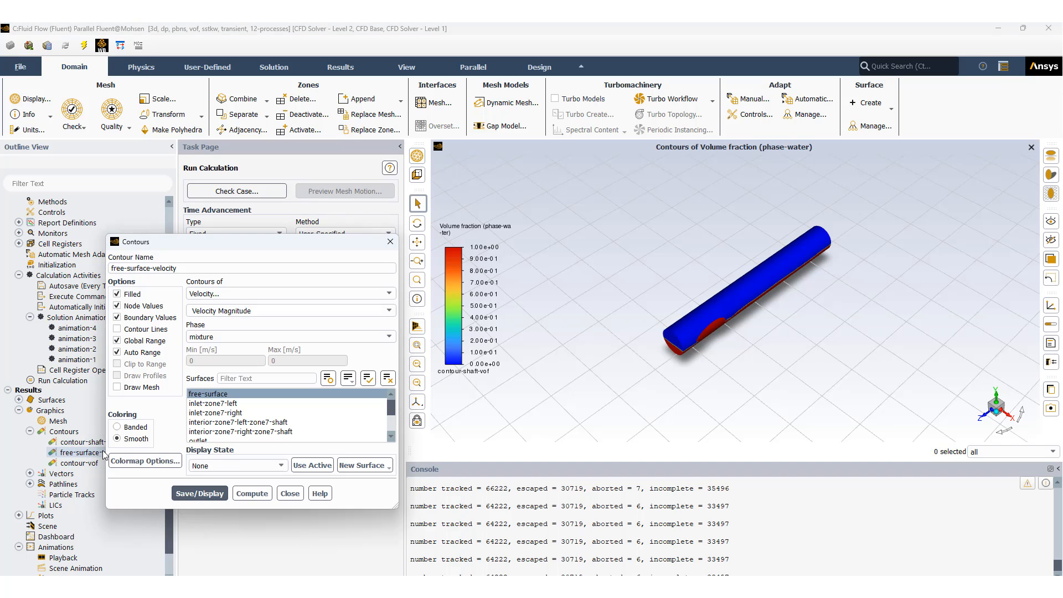
Step: Display the free-surface-velocity contour of mixture velocity magnitude and examine the area where the two branches join the shaft
left_click(199, 494)
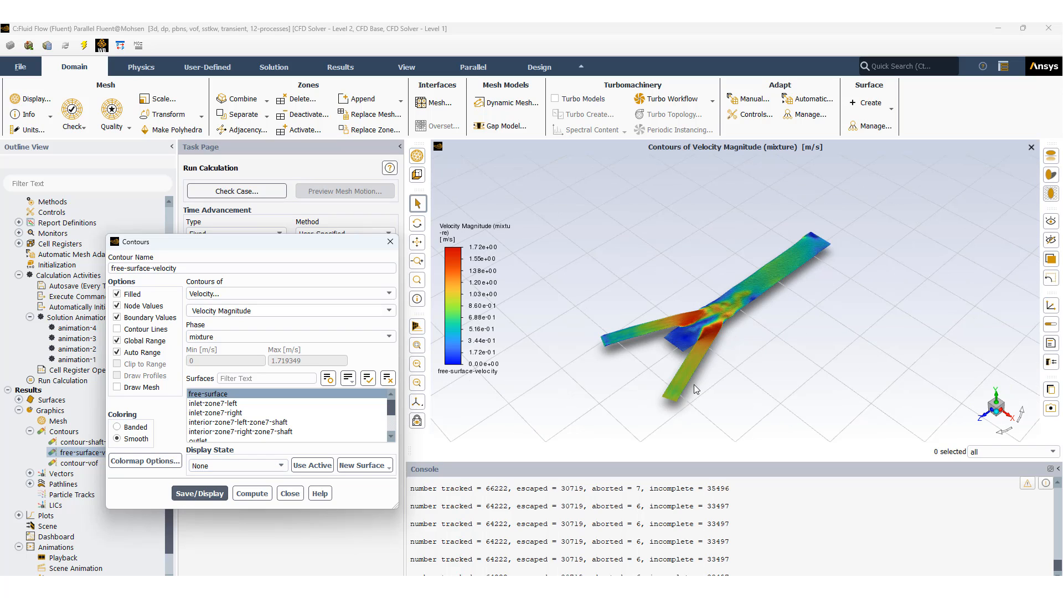
scroll(691, 333, "up", 3)
scroll(720, 343, "up", 3)
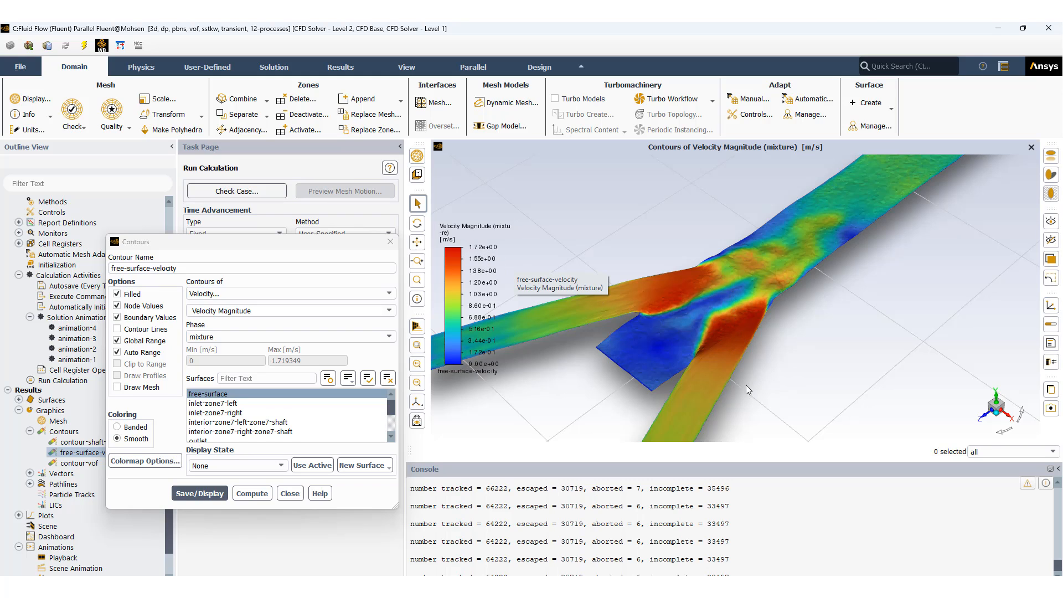
scroll(745, 385, "down", 3)
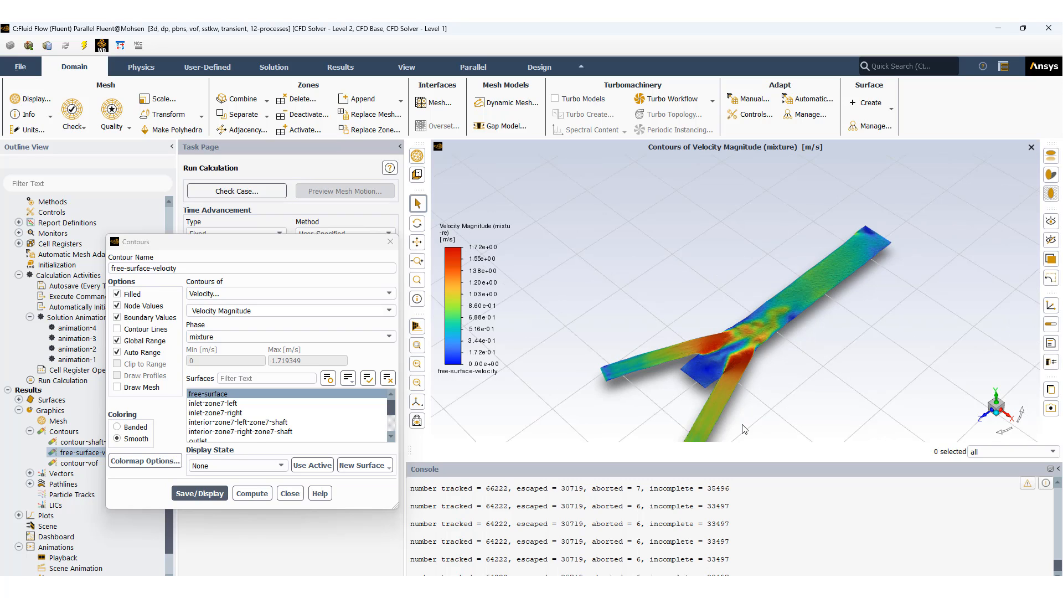
middle_click_drag(755, 399, 769, 332, "ctrl")
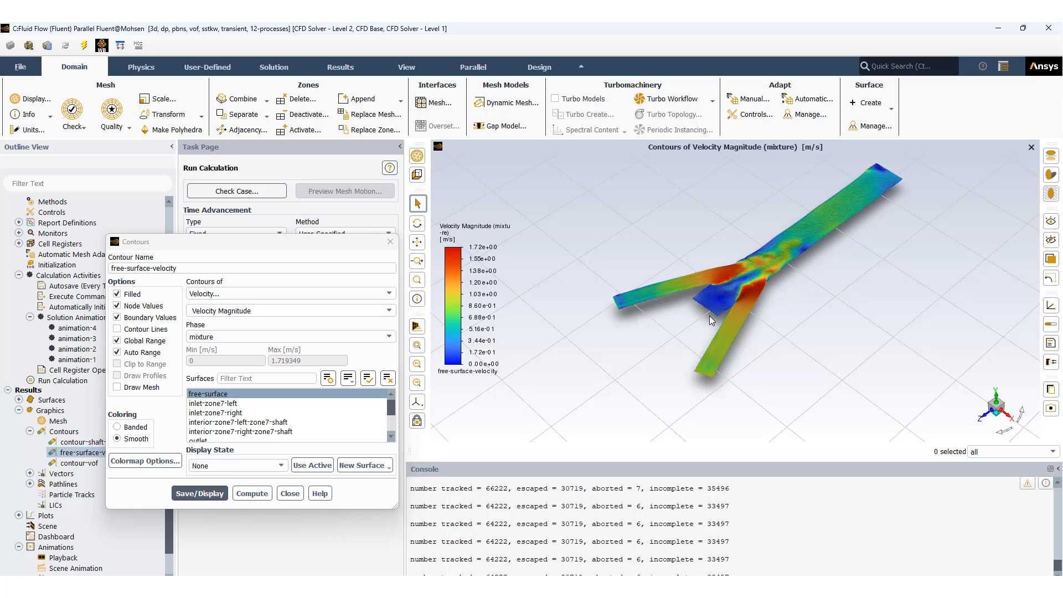
scroll(709, 314, "down", 2)
scroll(709, 315, "up", 3)
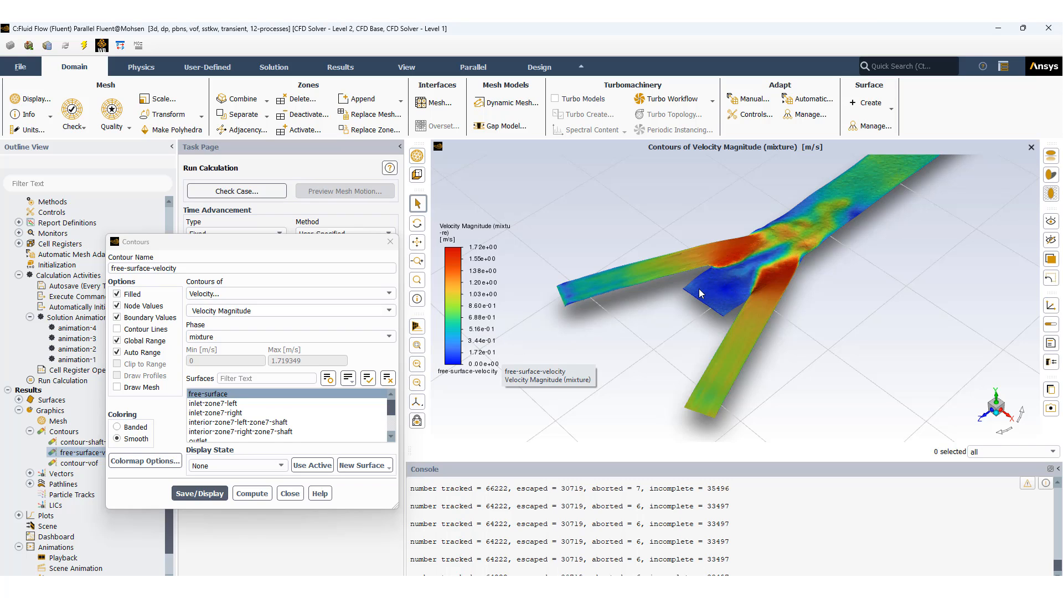
Step: Examine the free surface's shape from the side along the X axis and at oblique angles, and close the contour settings
left_click_drag(720, 324, 747, 252)
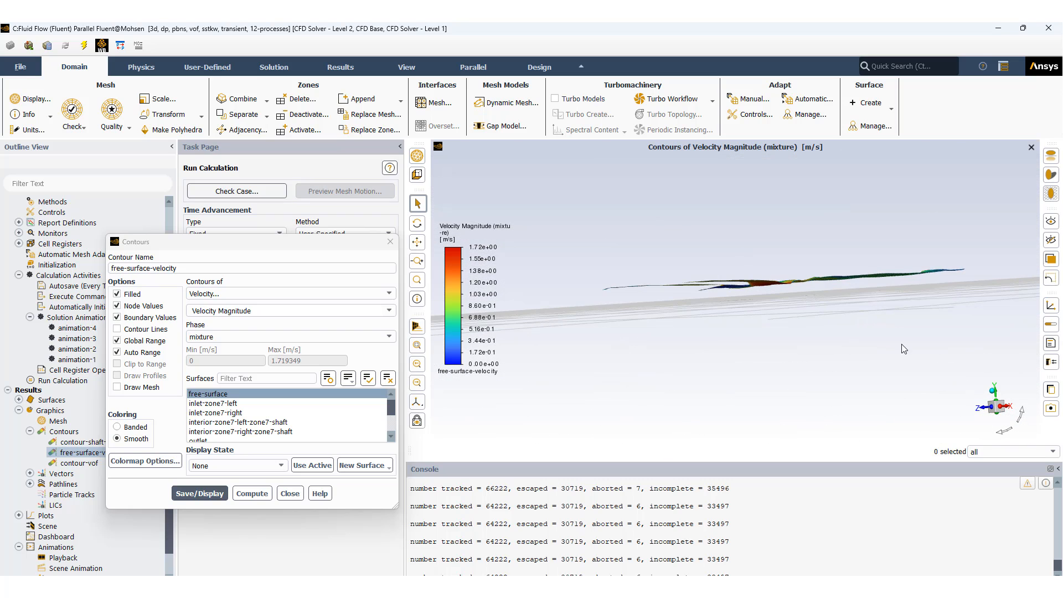
left_click(1000, 410)
left_click_drag(785, 328, 719, 304)
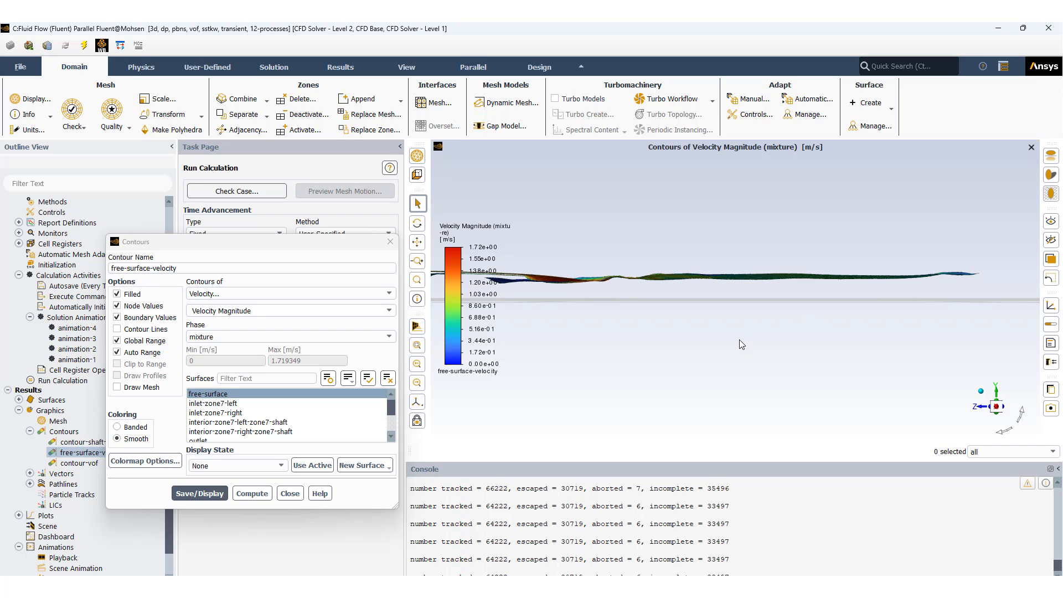
left_click_drag(739, 341, 796, 382)
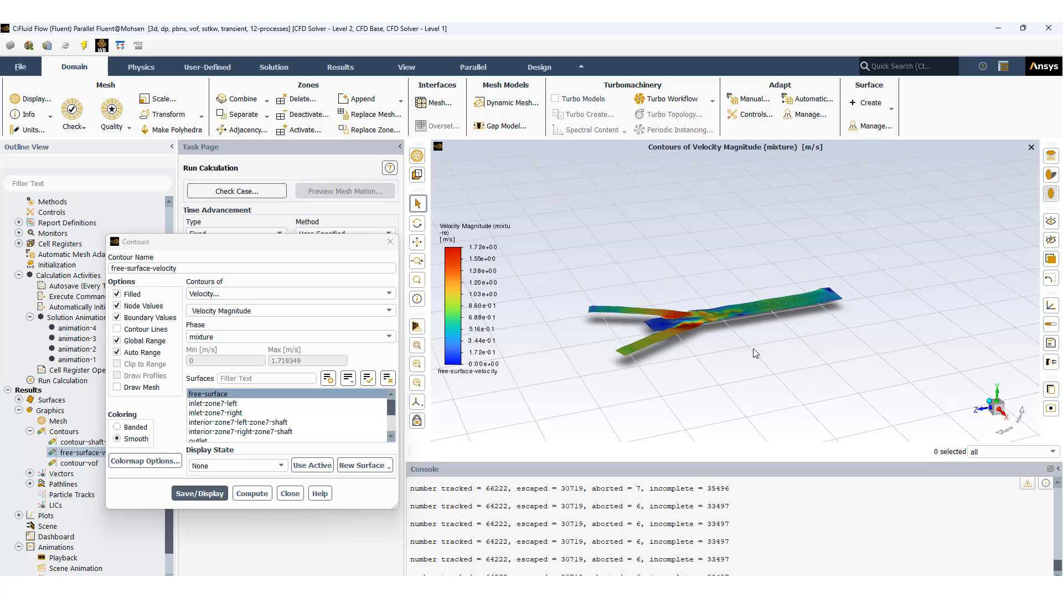
mouse_move(754, 349)
left_mouse_down()
mouse_move(719, 334)
mouse_move(804, 342)
mouse_move(747, 345)
mouse_move(829, 365)
mouse_move(744, 331)
left_mouse_up()
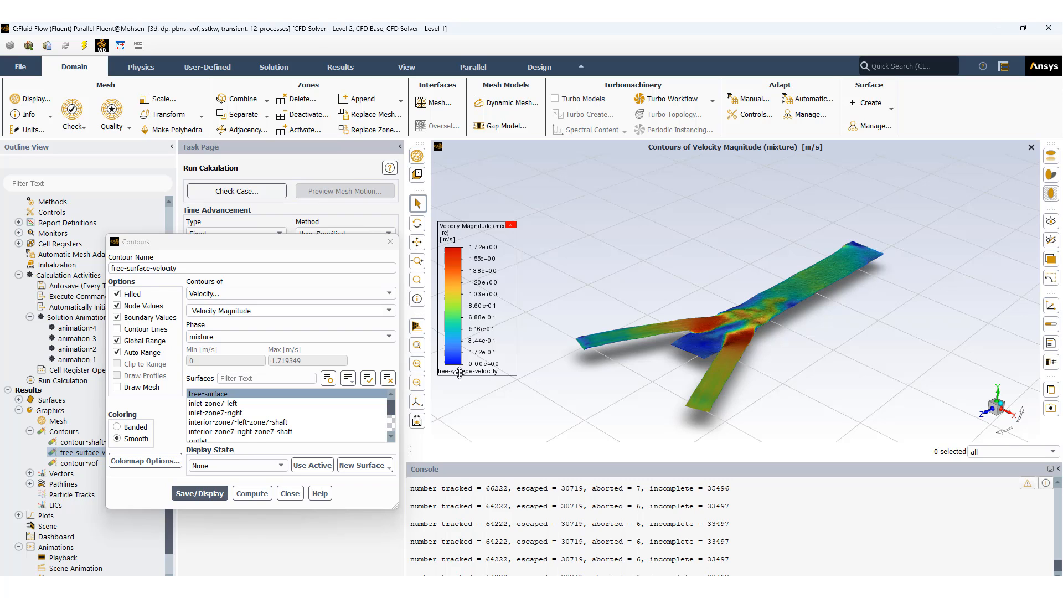
left_click(290, 495)
Step: Display the contour-vof contour of phase-water volume fraction, examine the pipe walls from a low angle, and close its settings
double_click(79, 463)
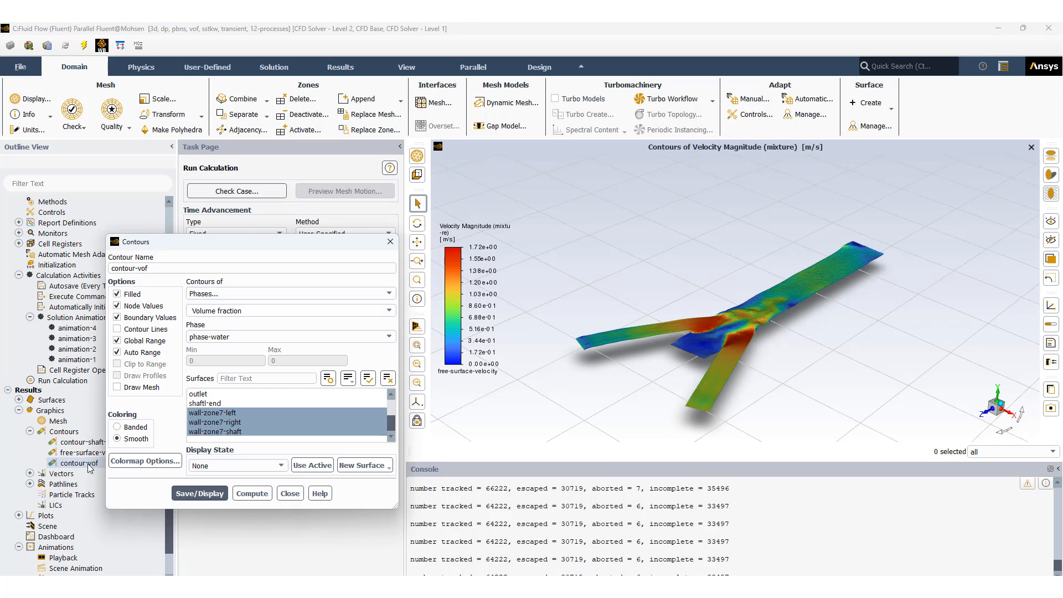
left_click(200, 494)
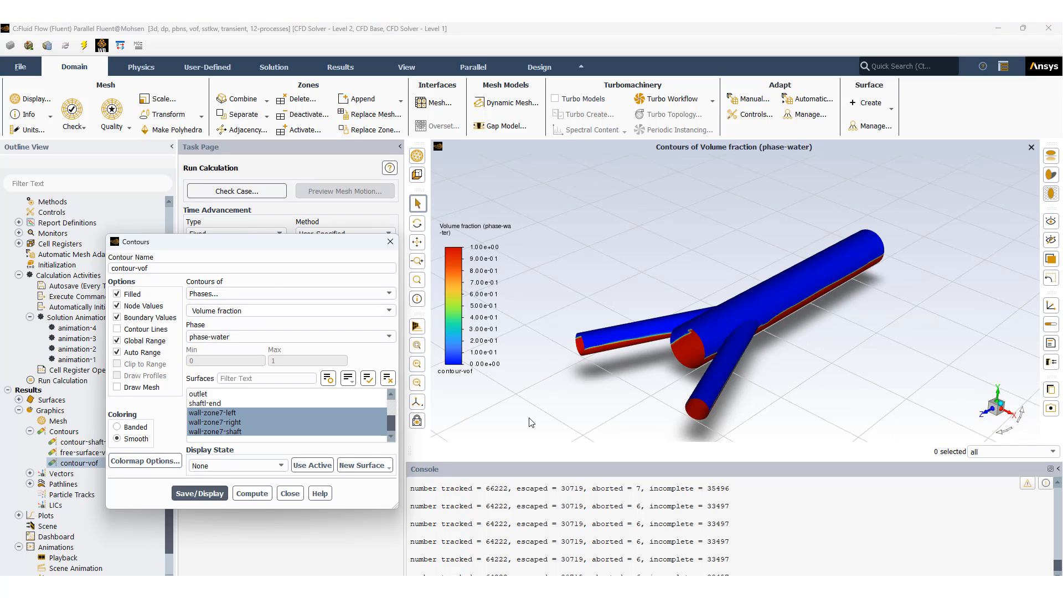
left_click_drag(699, 399, 679, 366)
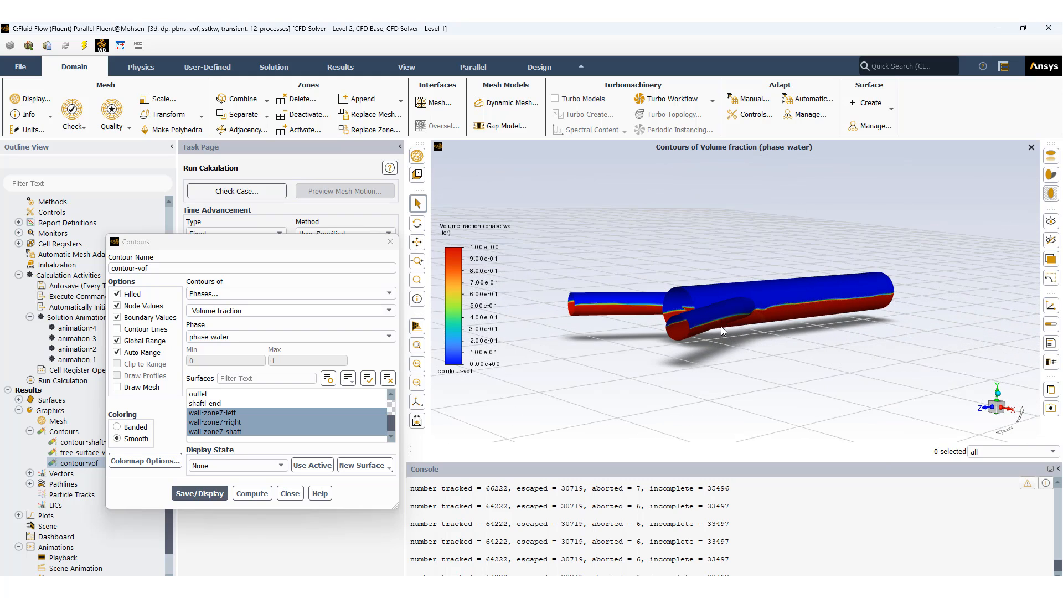
left_click_drag(796, 327, 795, 344)
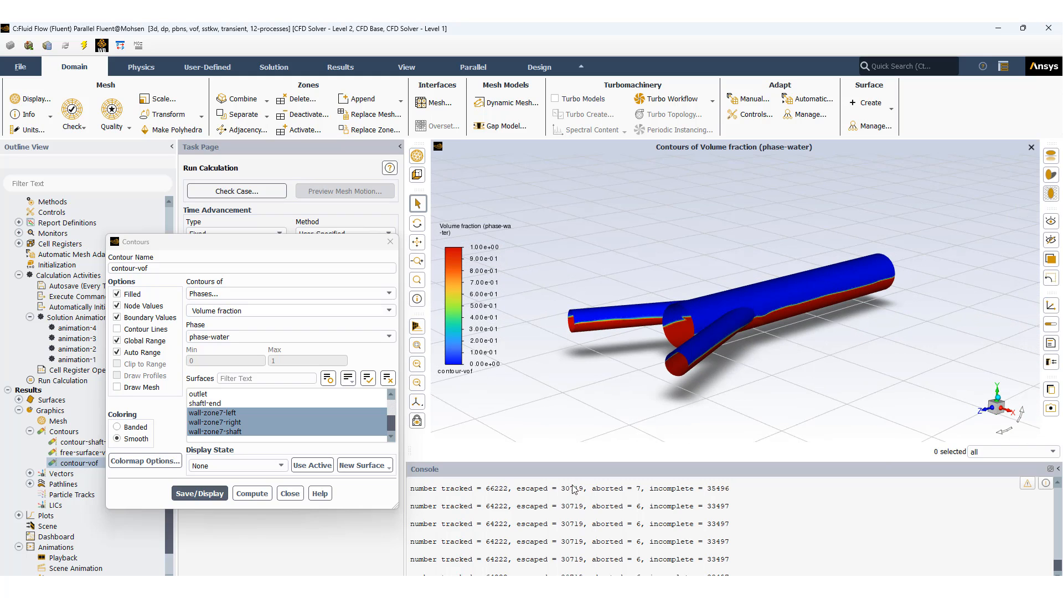
left_click(290, 493)
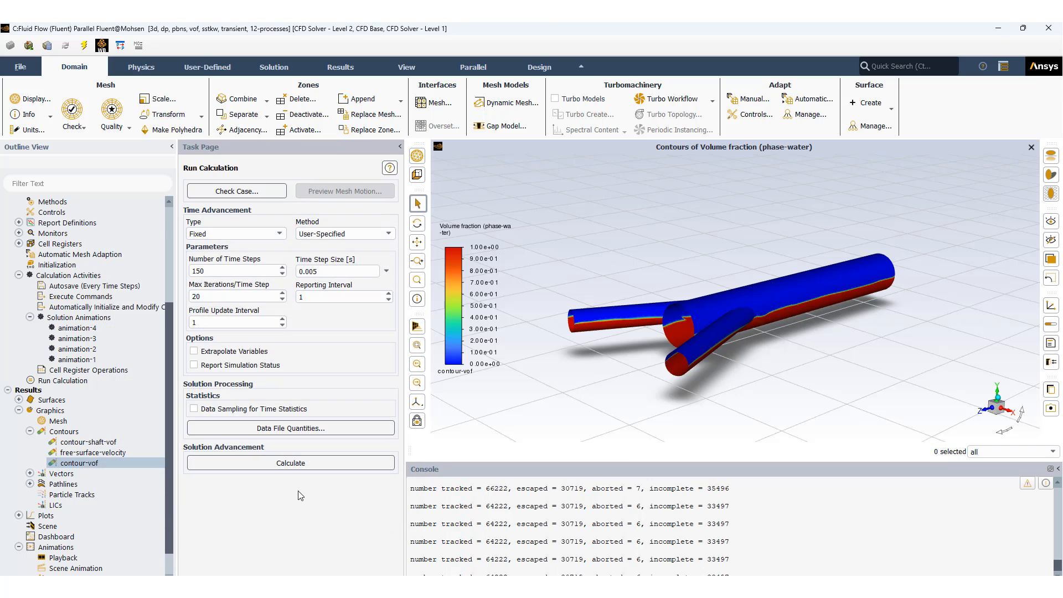
Step: Create a new contour of mixture static pressure on the preselected surfaces, and save and display it
right_click(62, 434)
left_click(78, 441)
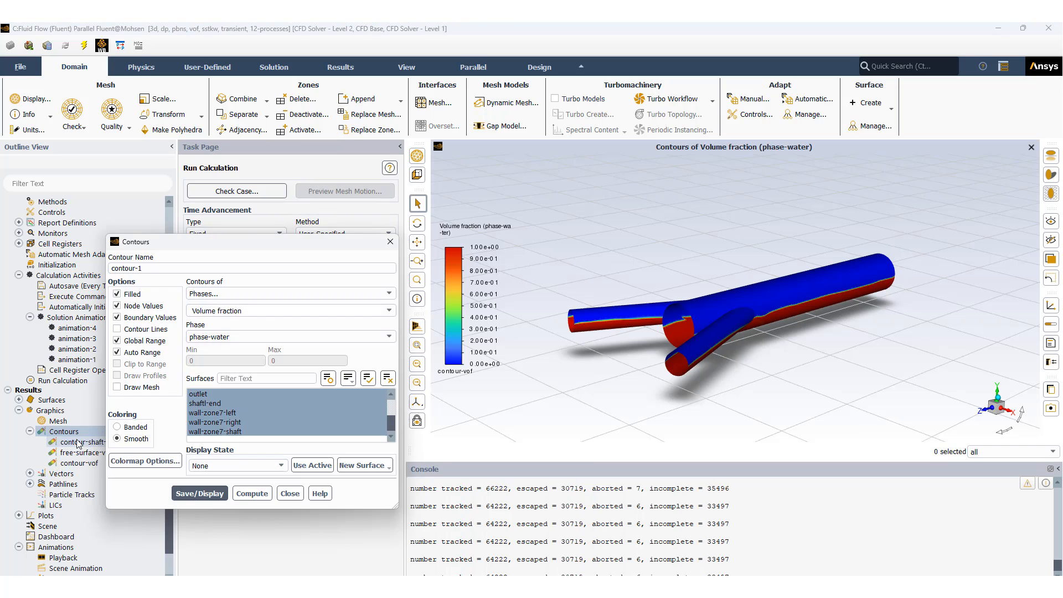
left_click(389, 293)
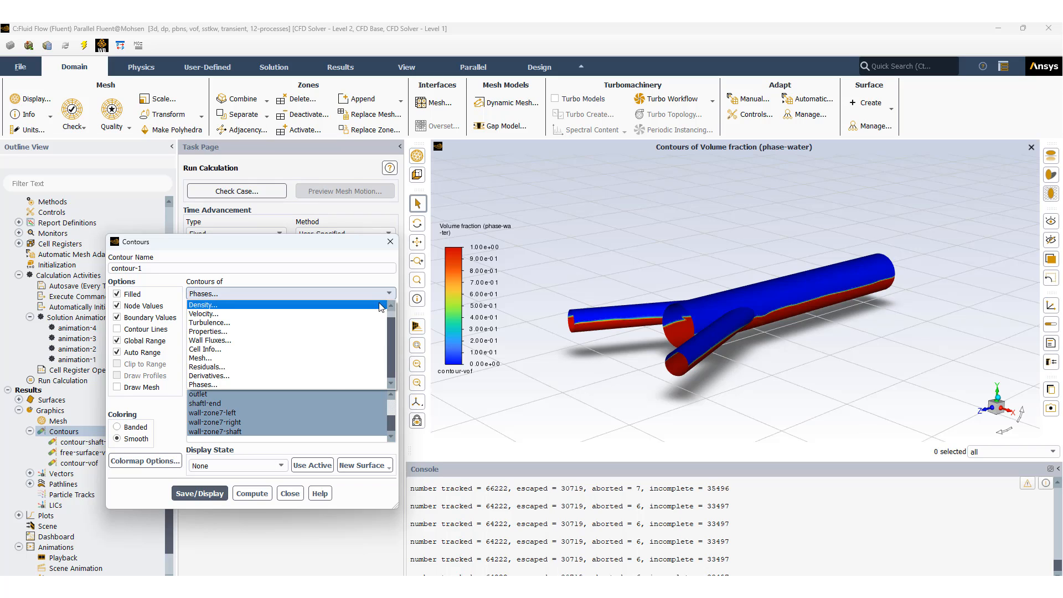
left_click(397, 327)
left_click(391, 313)
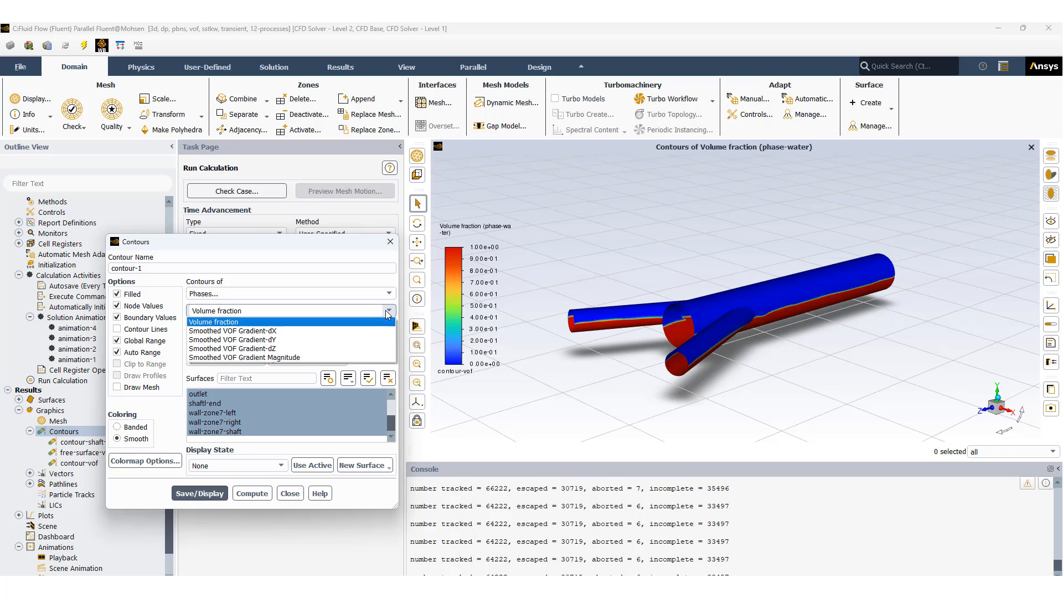
left_click(389, 292)
left_click(391, 294)
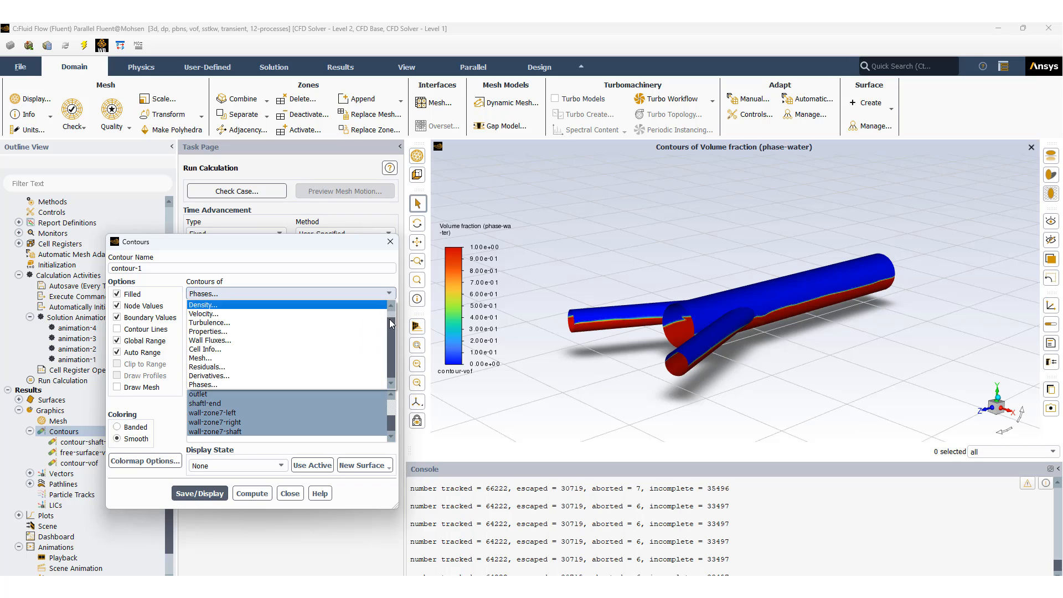
left_click(365, 303)
left_click(200, 494)
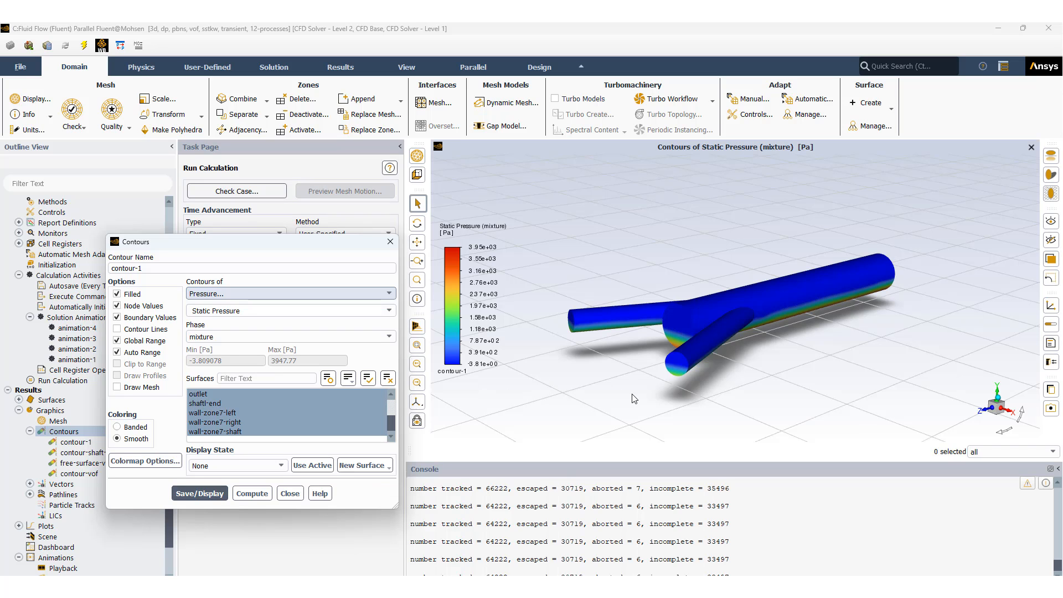
Step: Examine the static pressure distribution on the pipe junction from underneath and from the side
left_click_drag(639, 412, 689, 314)
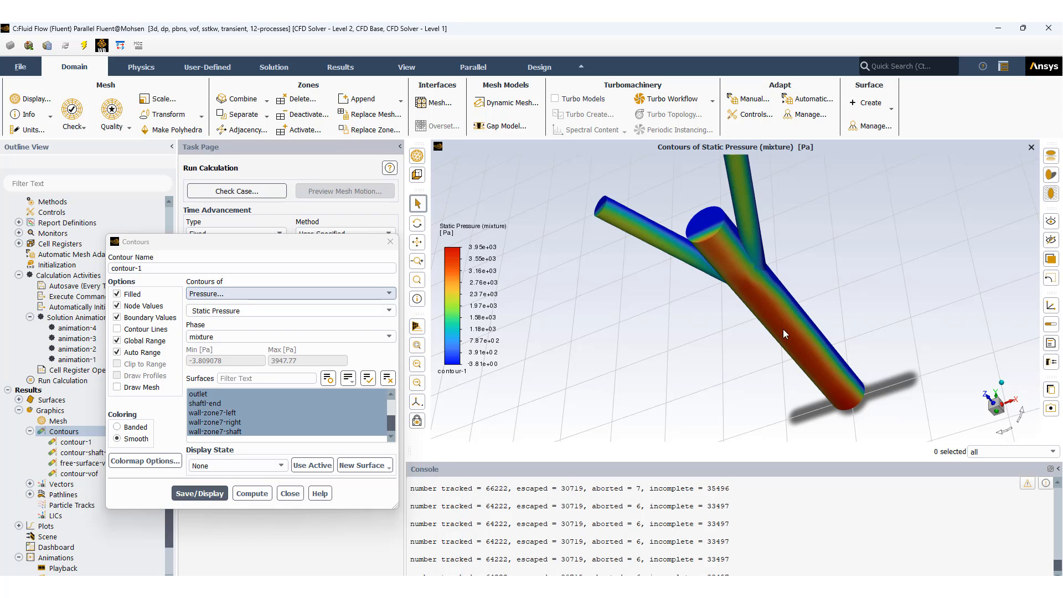
left_click_drag(673, 316, 646, 415)
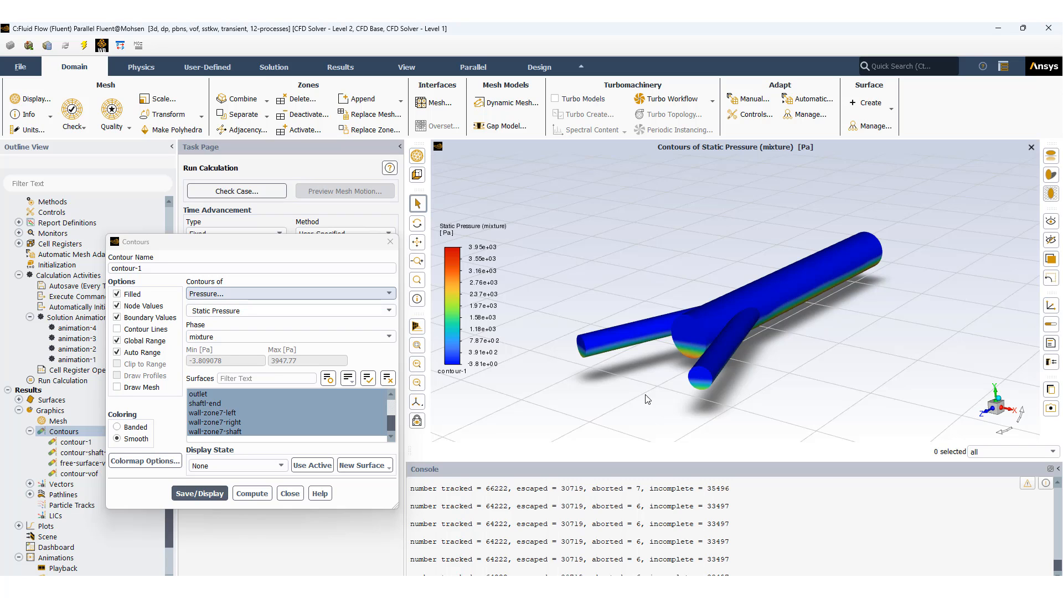
left_click_drag(648, 400, 652, 371)
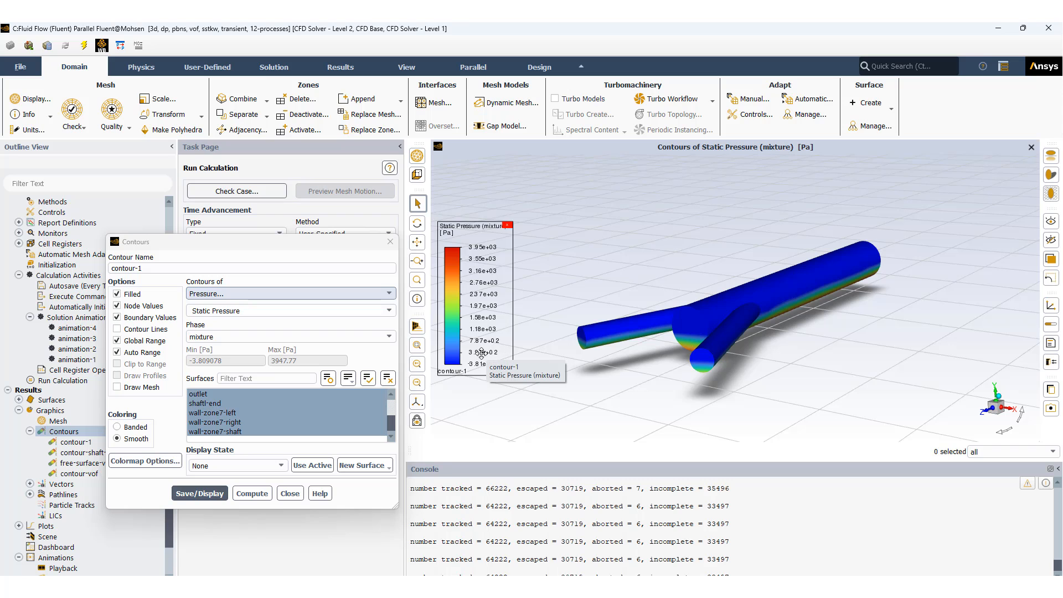
left_click_drag(762, 295, 747, 347)
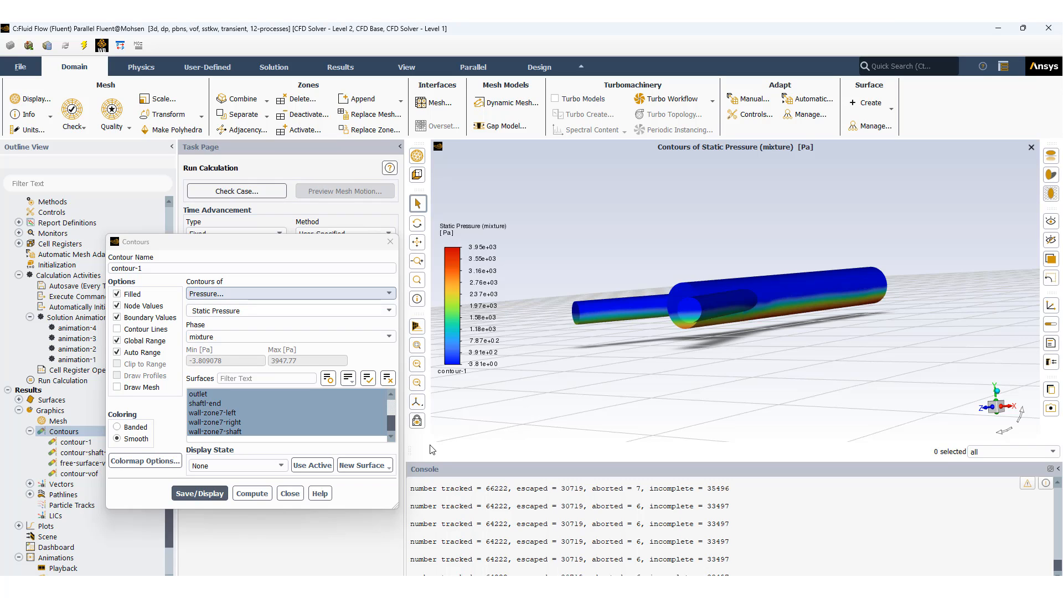
Step: Change the new contour's variable to Turbulent Kinetic Energy (k) and display it
left_click(390, 295)
left_click(365, 331)
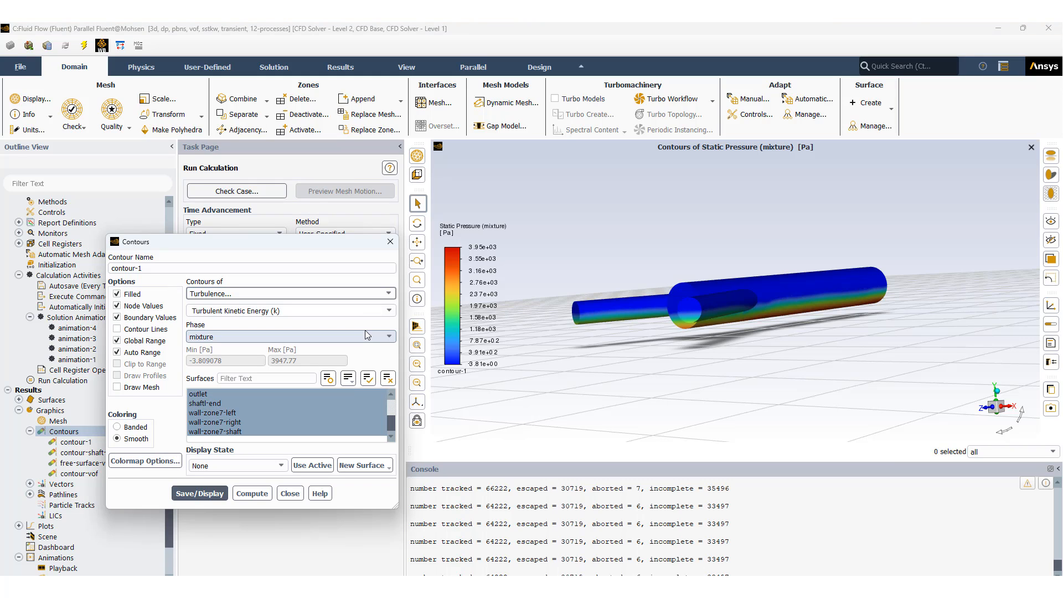
left_click(212, 493)
mouse_move(670, 341)
left_mouse_down()
mouse_move(695, 358)
mouse_move(653, 349)
left_mouse_up()
Step: Add free-surface to the turbulent kinetic energy contour's surfaces, redisplay it, and examine the pipes at different angles
scroll(233, 421, "up", 3)
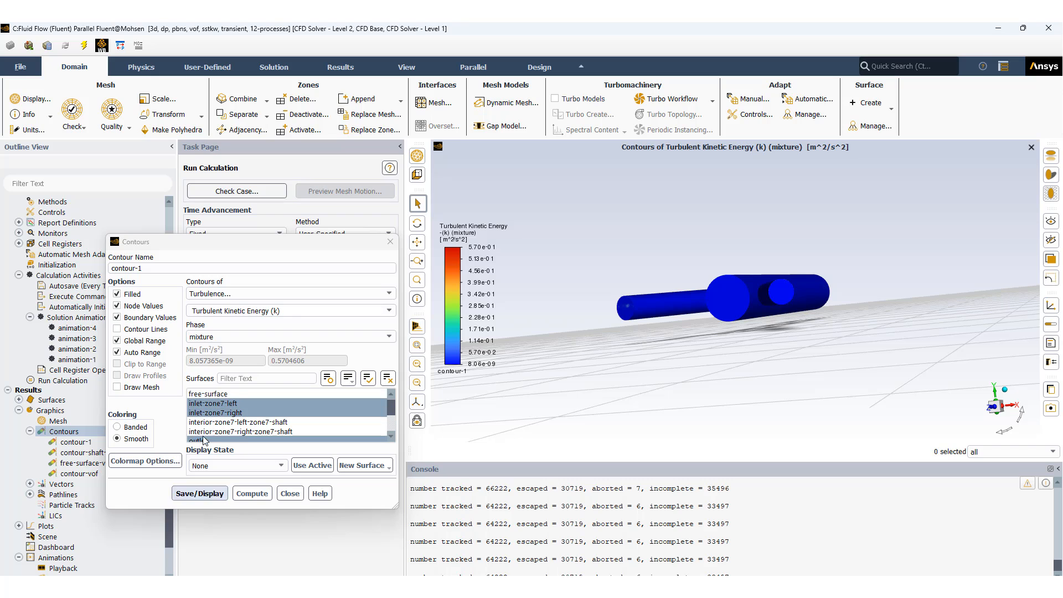
left_click(208, 395)
left_click(206, 494)
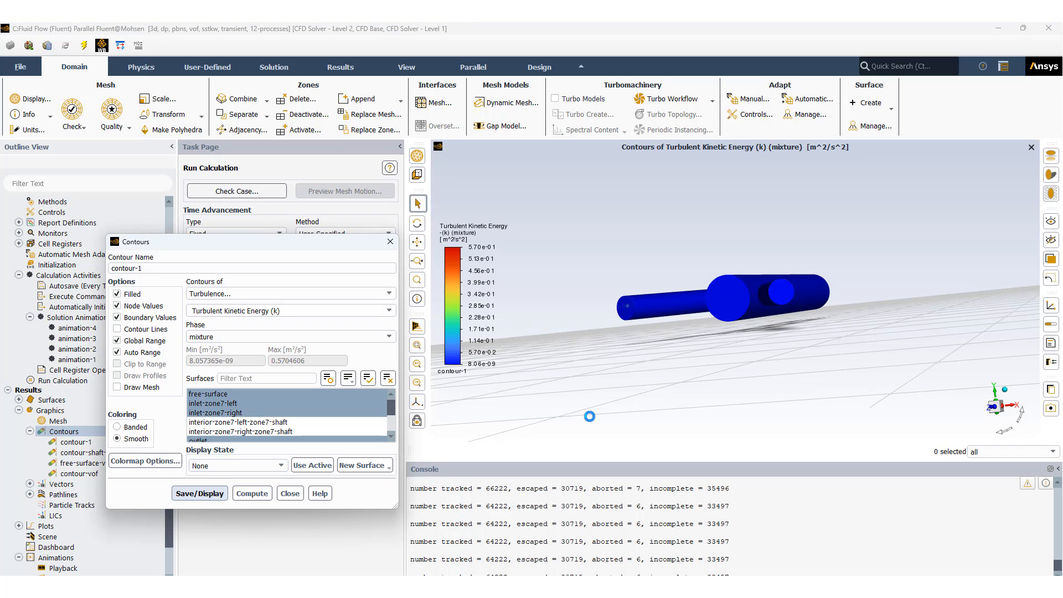
middle_click_drag(643, 365, 592, 398)
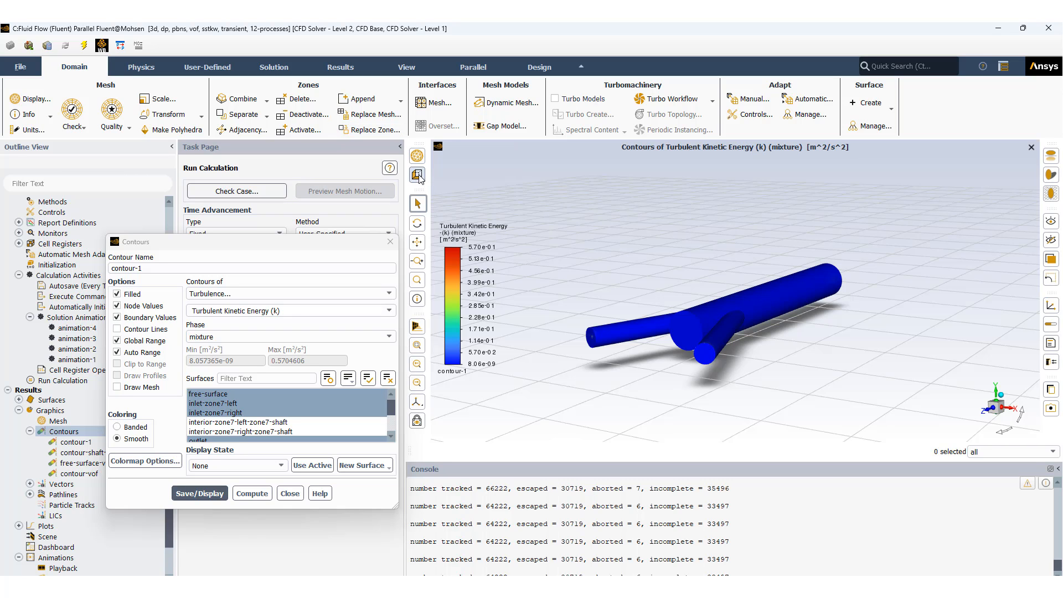
left_click_drag(643, 354, 668, 336)
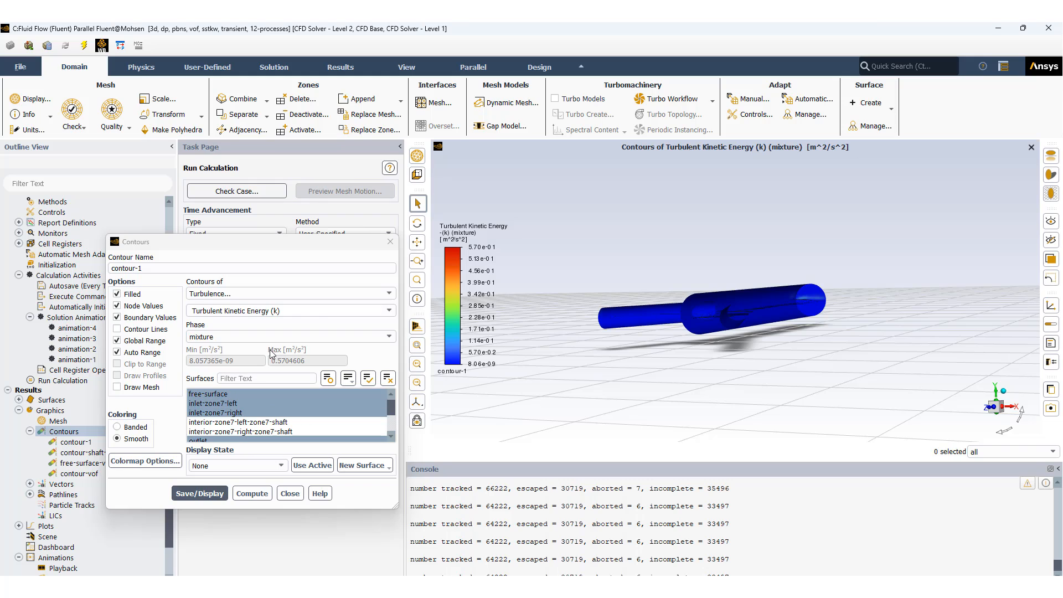
Step: Switch the contour to Turbulent Intensity, display it, and examine the free surface inside the shaft close up at the junction
left_click(389, 310)
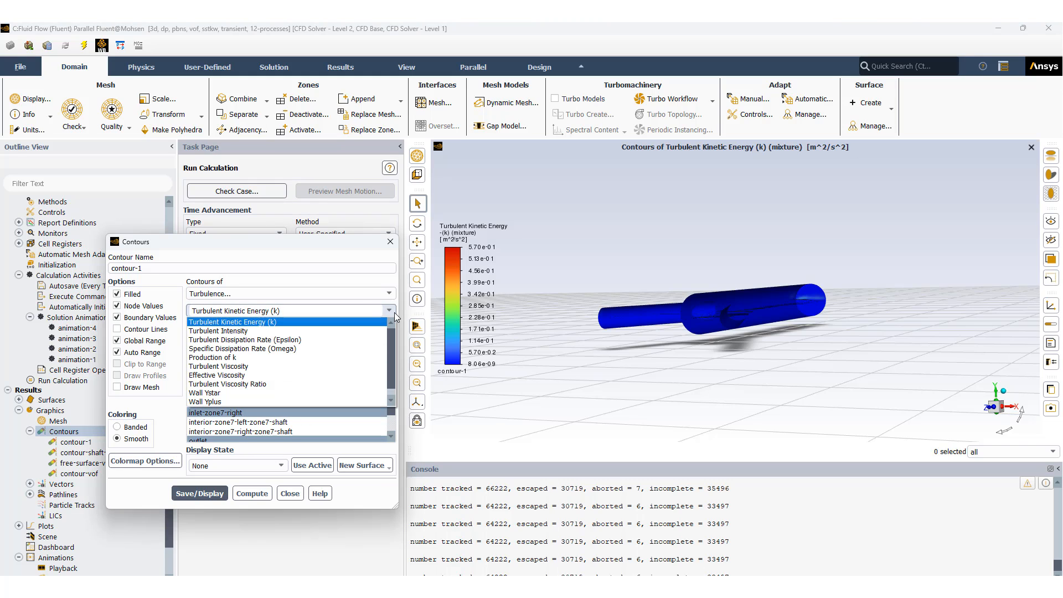
left_click(373, 331)
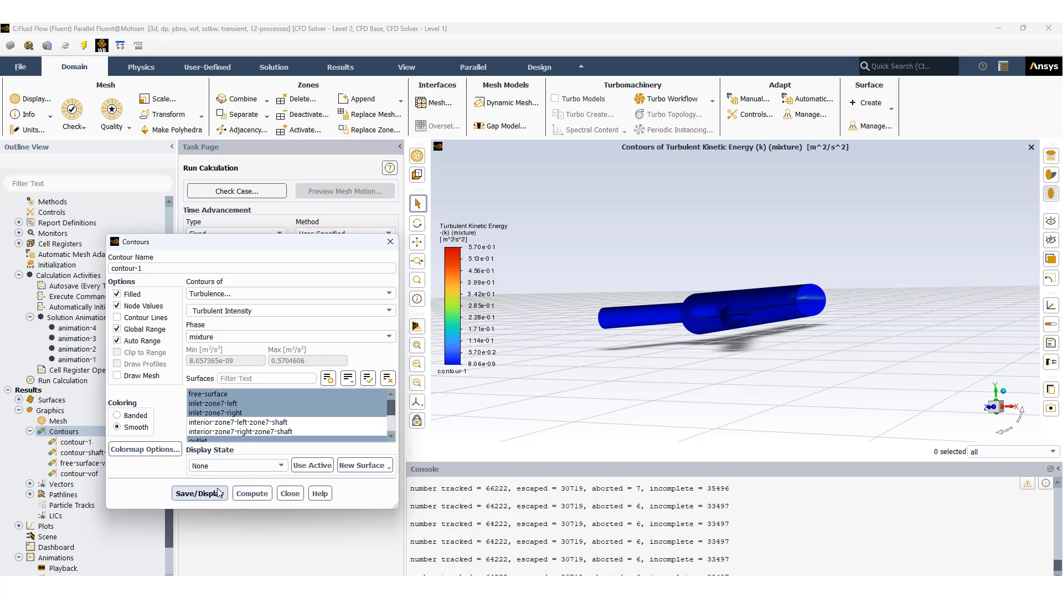
left_click(200, 494)
left_click_drag(620, 367, 665, 373)
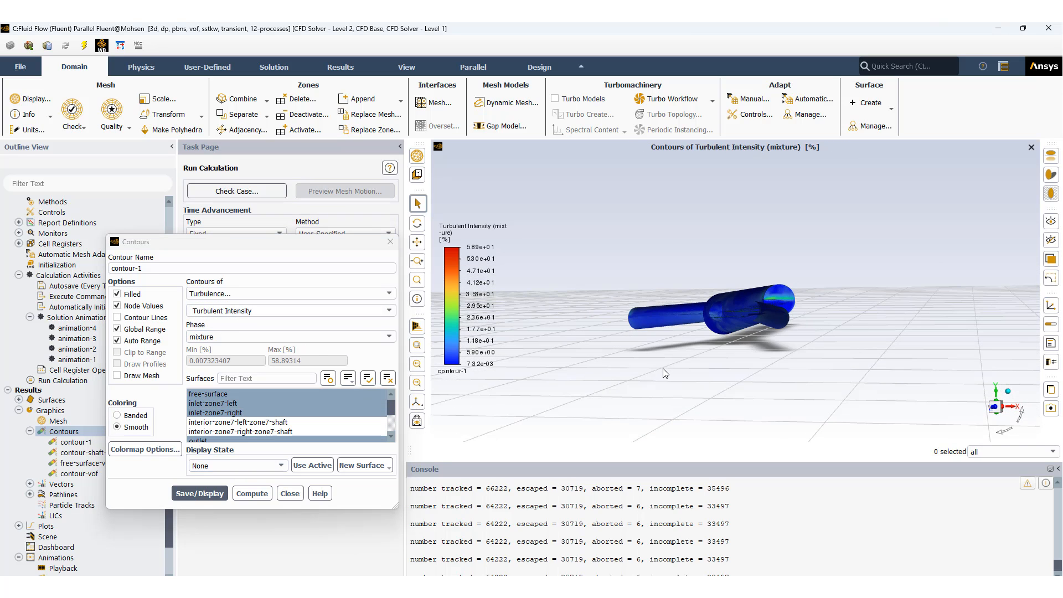
scroll(751, 333, "up", 8)
middle_click_drag(687, 309, 785, 329)
mouse_move(786, 327)
left_mouse_down()
mouse_move(783, 344)
mouse_move(785, 314)
left_mouse_up()
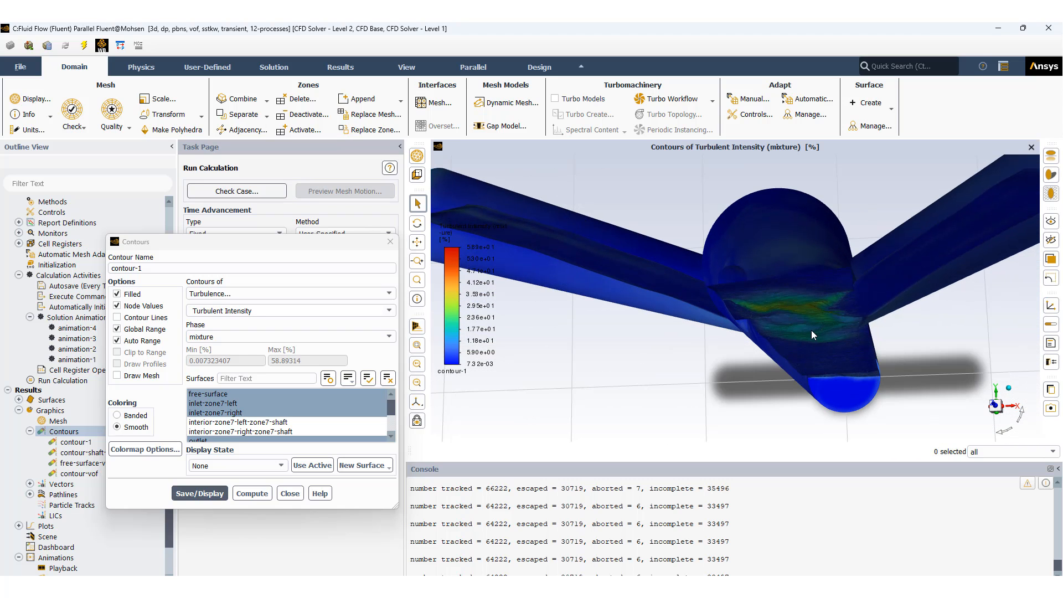
Step: Examine the free surface's turbulent intensity close up and the whole junction from above, and close the contour settings
scroll(783, 330, "up", 5)
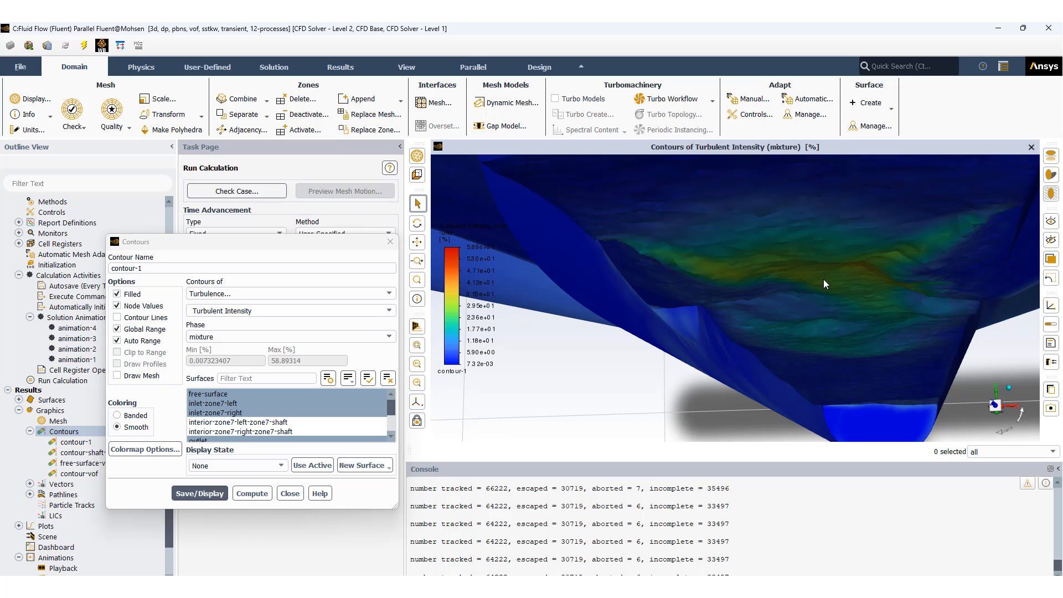
scroll(823, 279, "down", 6)
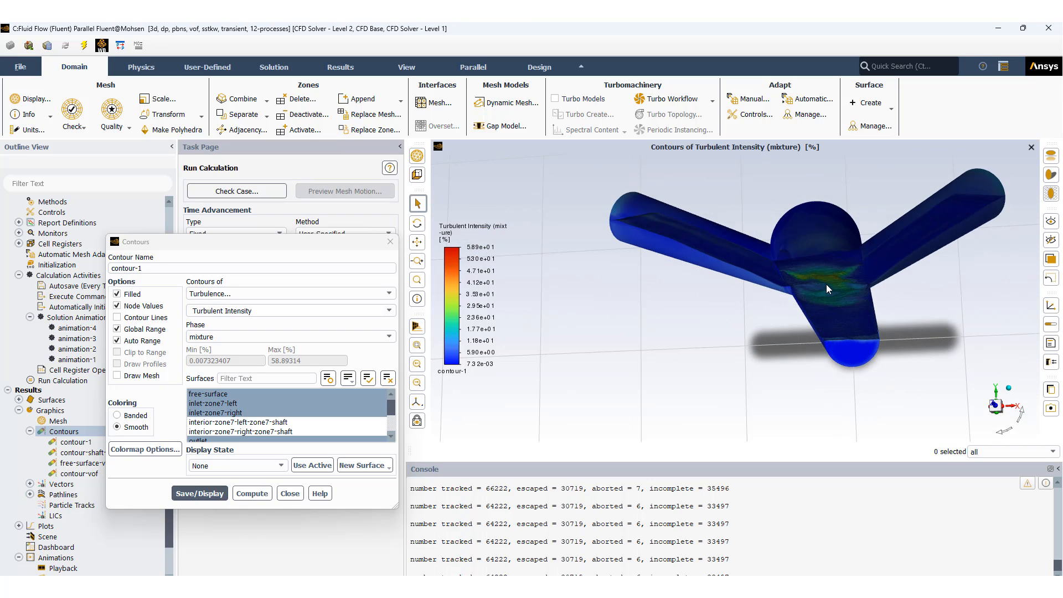
left_click_drag(831, 282, 908, 197)
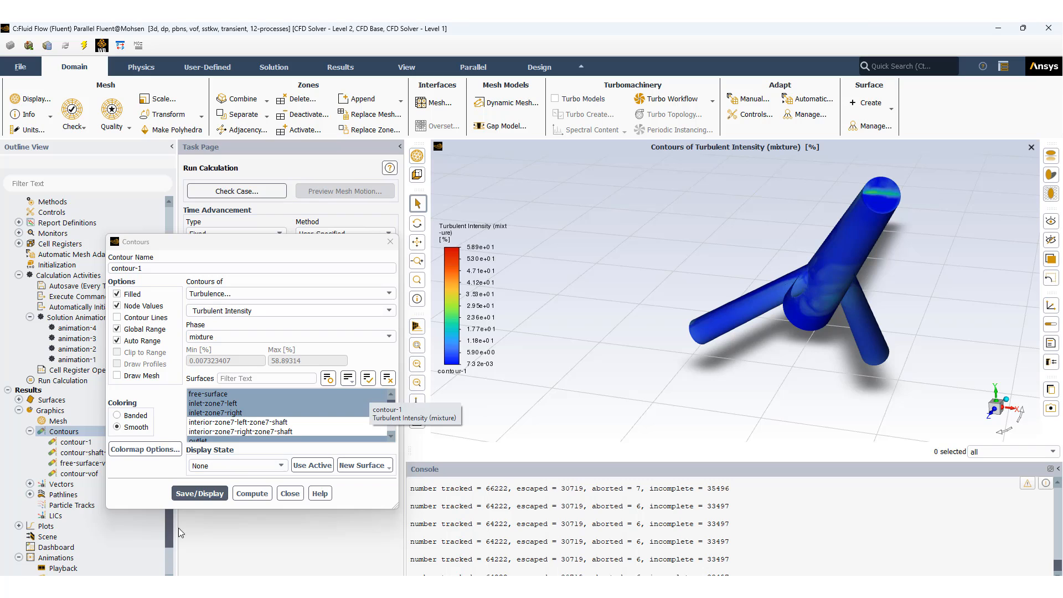
left_click(292, 494)
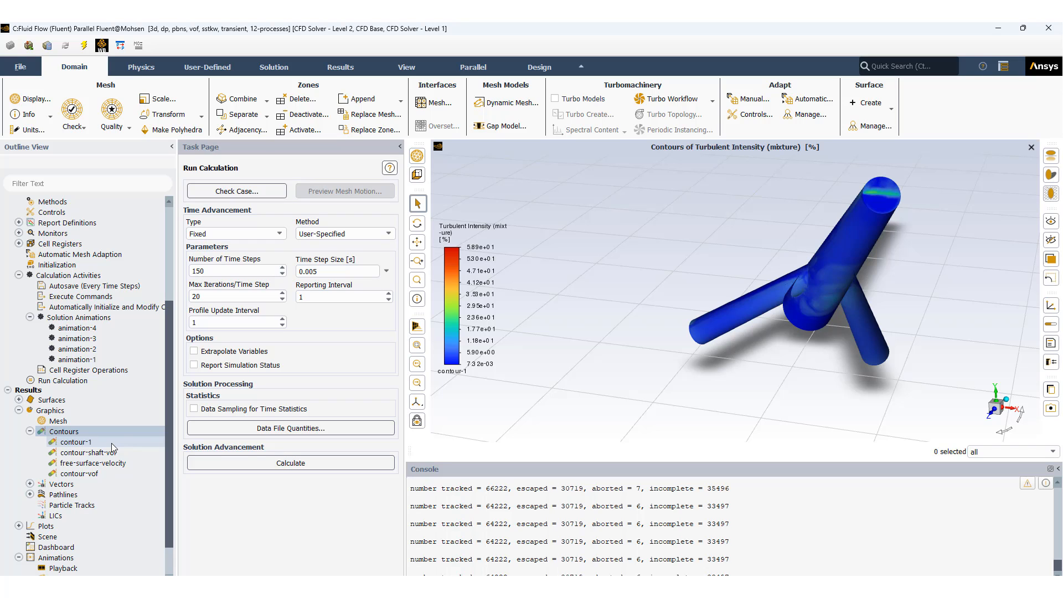
Step: Display the saved vector-velocity plot of velocity magnitude and review the surfaces selected for it
left_click(30, 432)
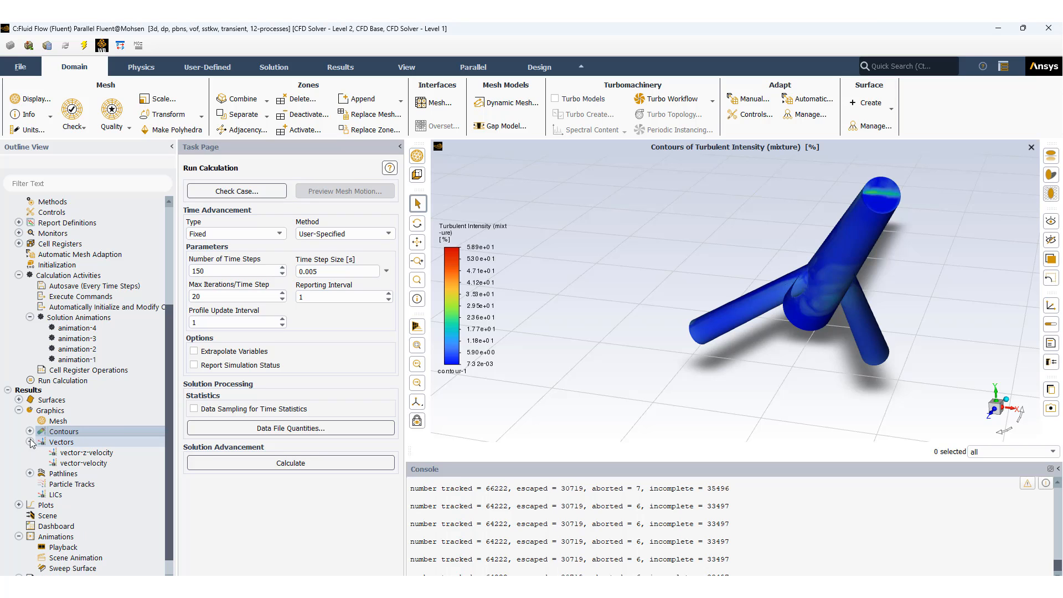
left_click(29, 442)
left_click(86, 464)
double_click(85, 463)
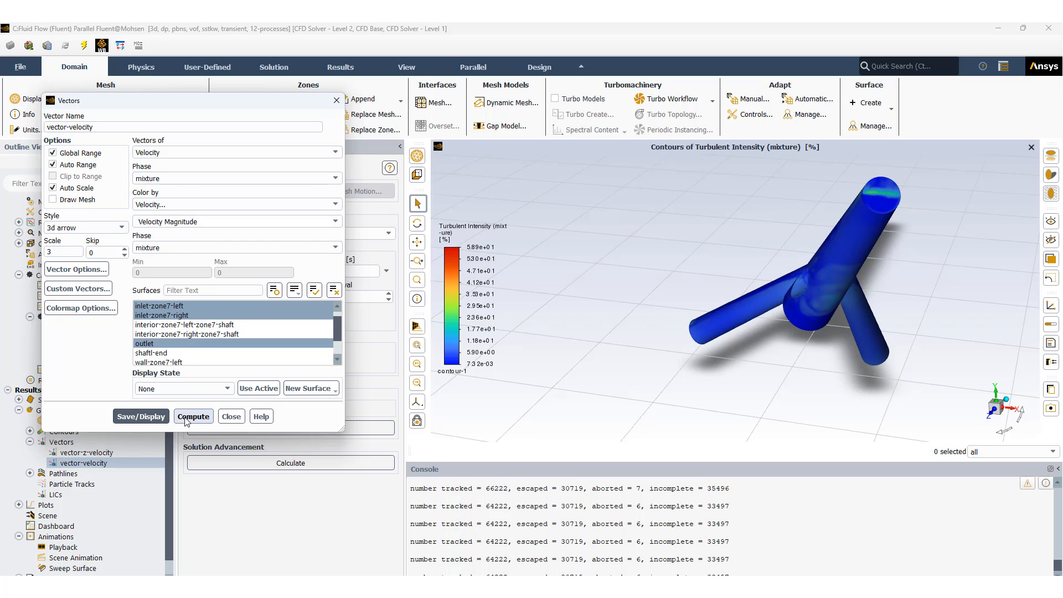
left_click(141, 417)
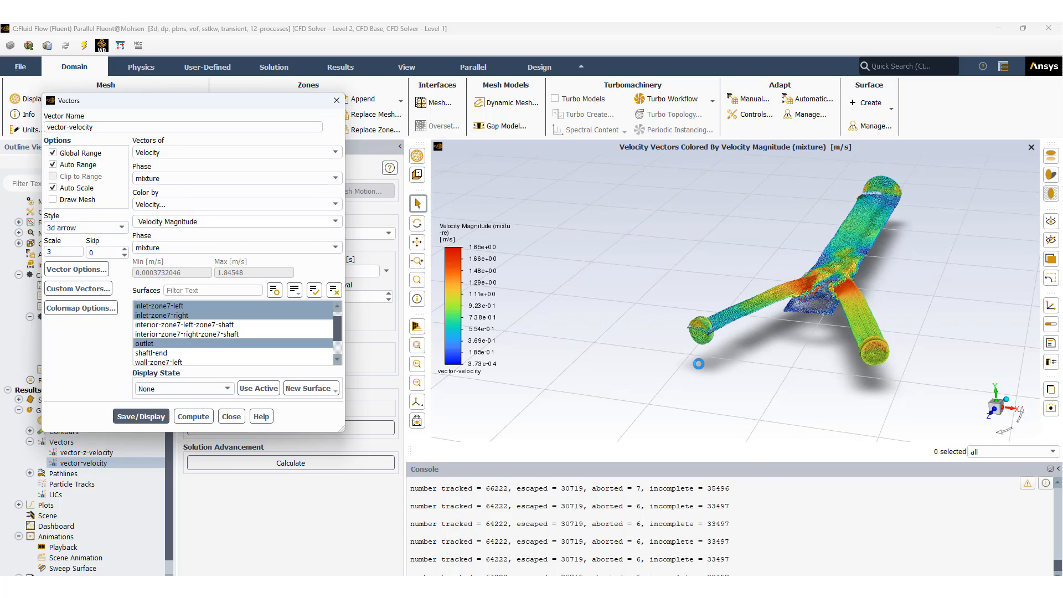
left_click_drag(696, 365, 856, 358)
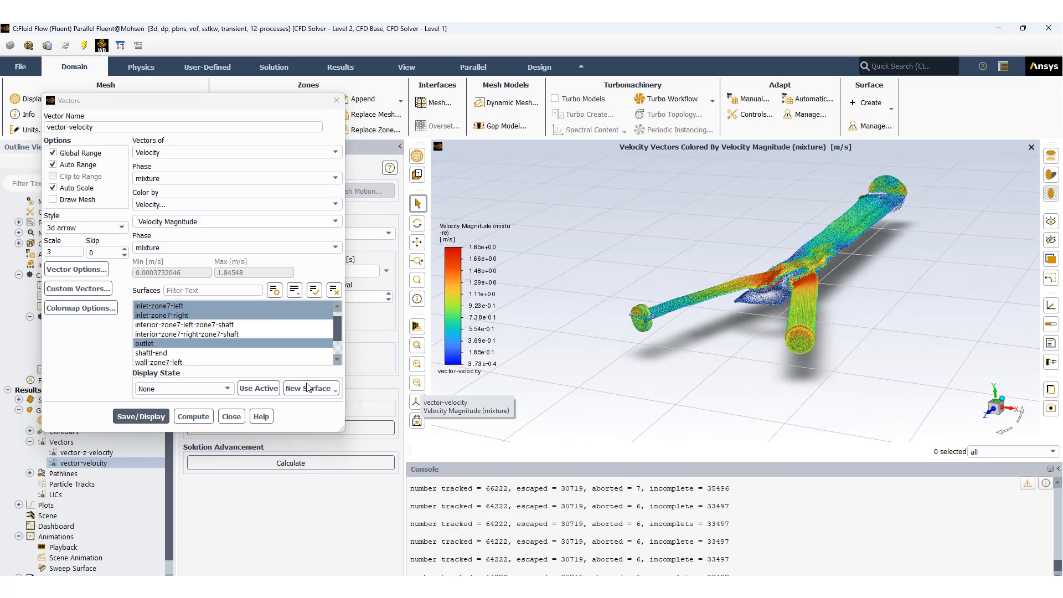
scroll(188, 358, "down", 1)
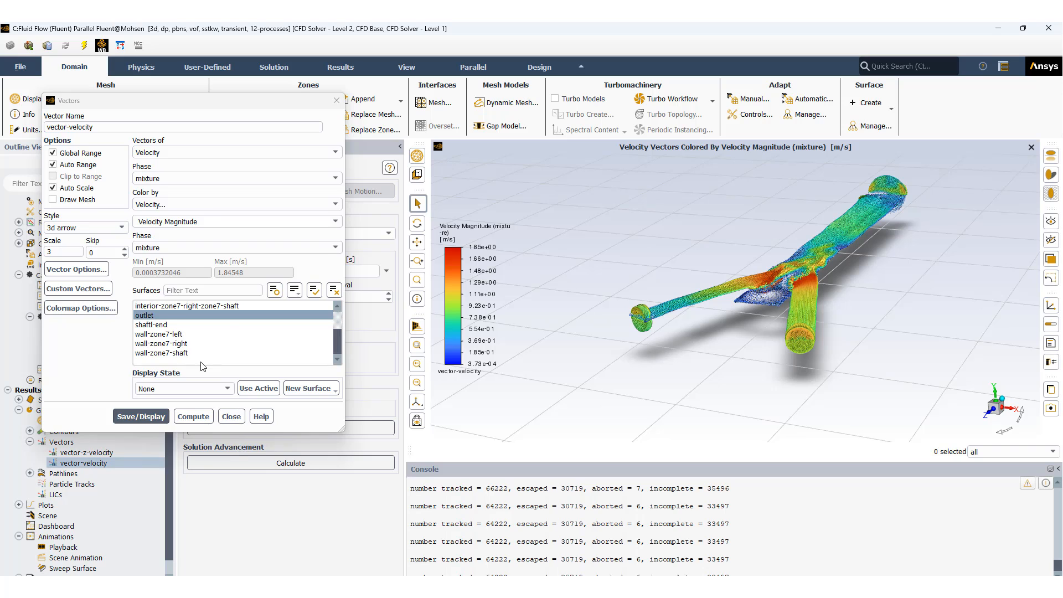
scroll(204, 363, "up", 1)
left_click(210, 350)
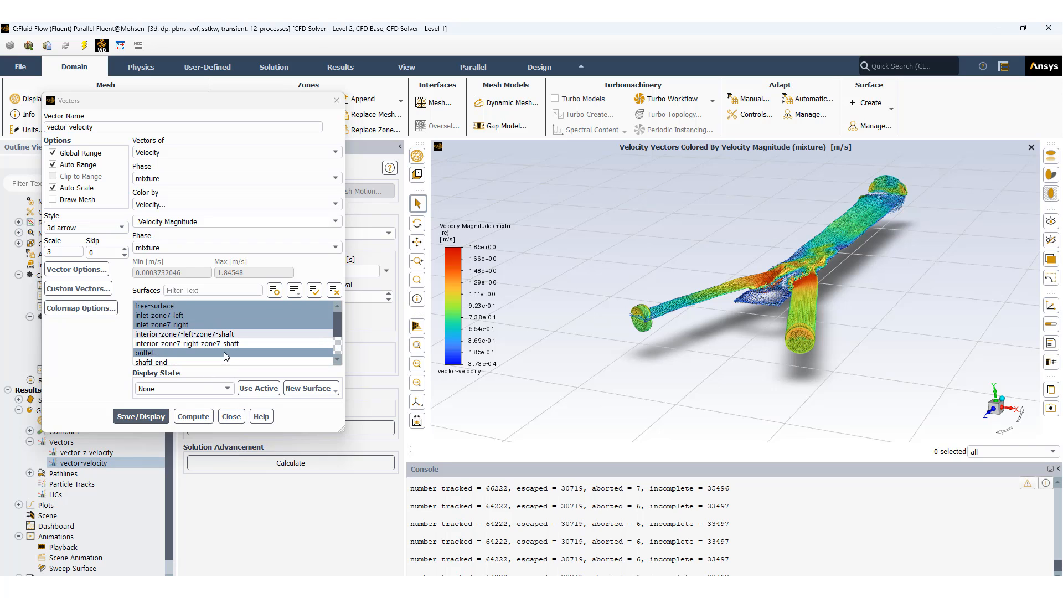
left_click(219, 352)
scroll(218, 347, "down", 1)
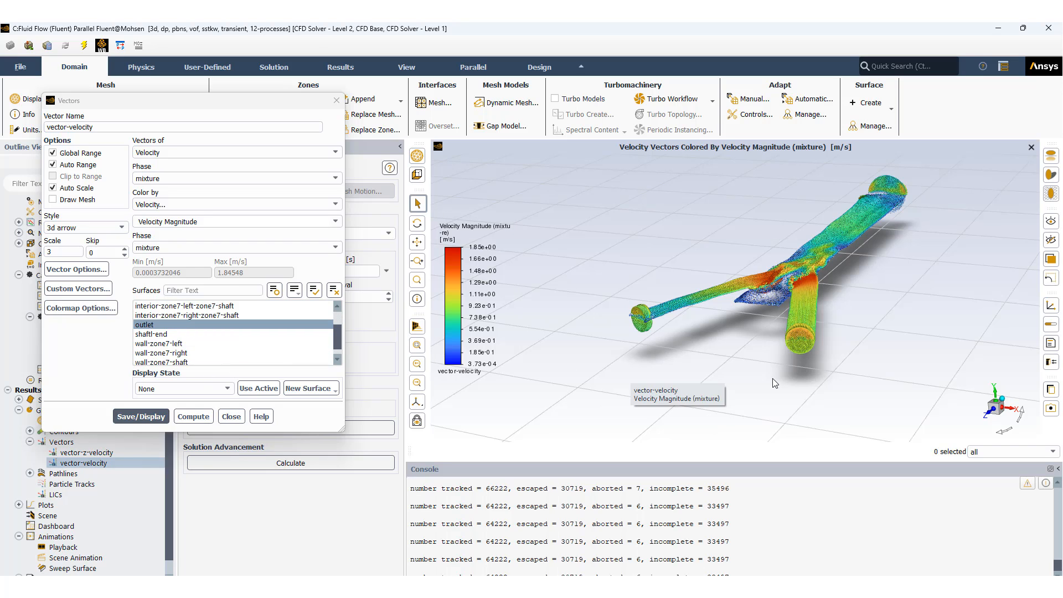
Step: Examine the velocity magnitude vectors obliquely and from above, close up where the two inlet pipes meet the shaft
left_click_drag(772, 378, 742, 371)
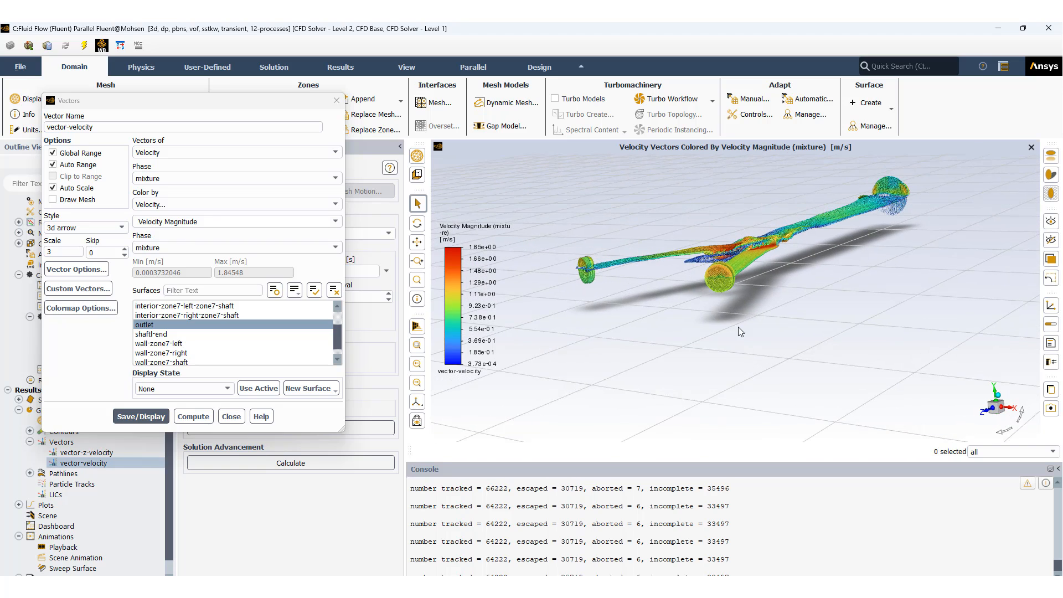
scroll(697, 342, "up", 2)
scroll(674, 330, "up", 2)
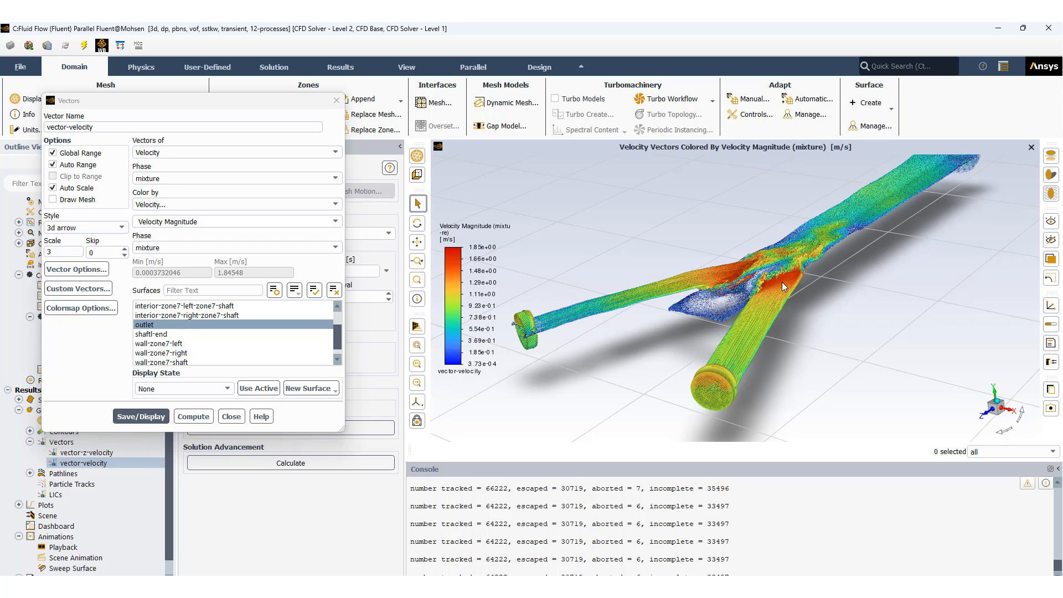
left_click(997, 404)
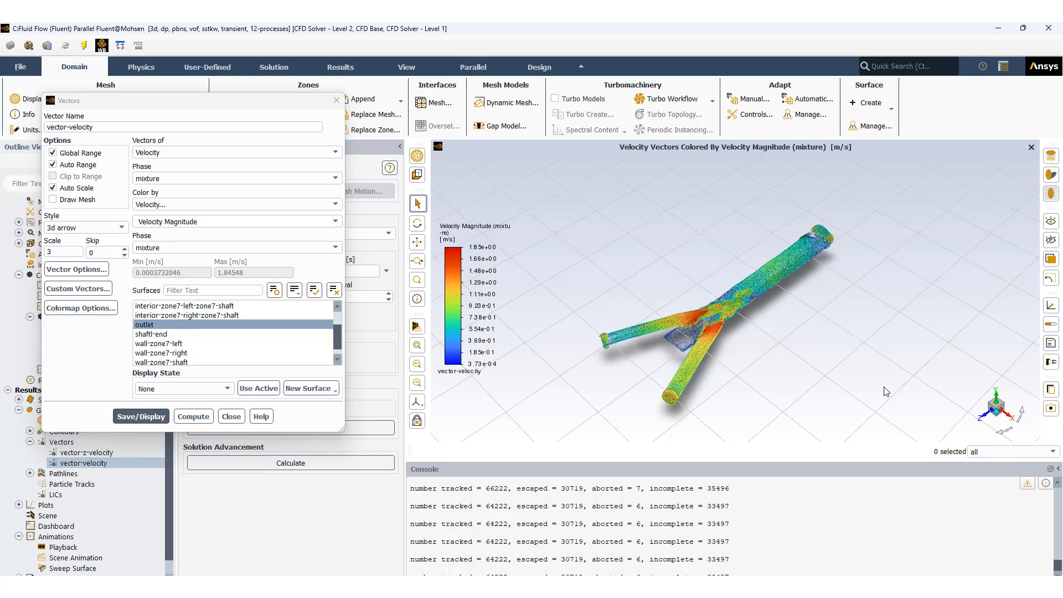
left_click(997, 404)
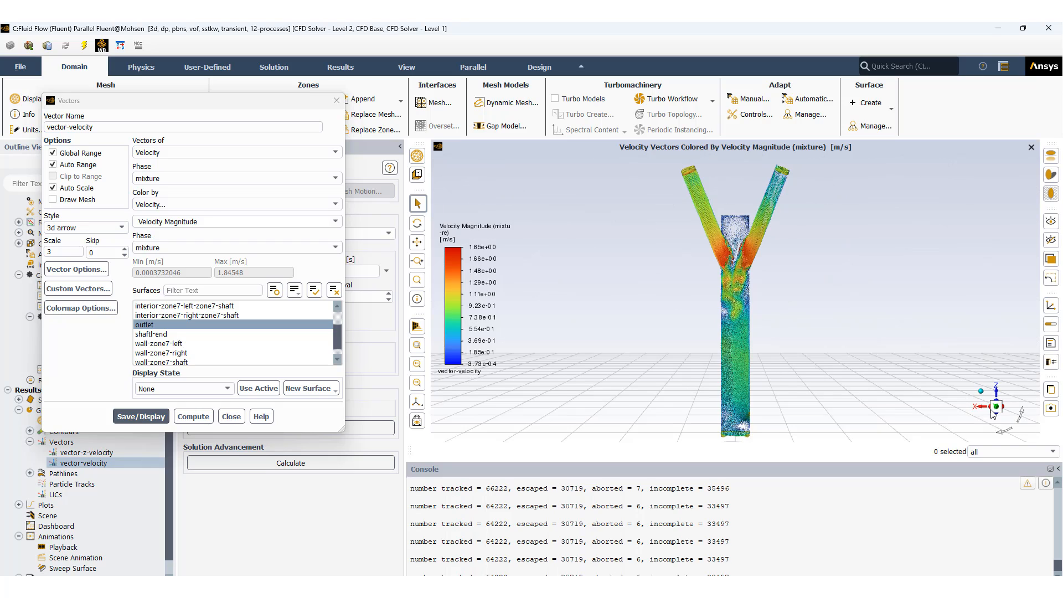
left_click(1021, 413)
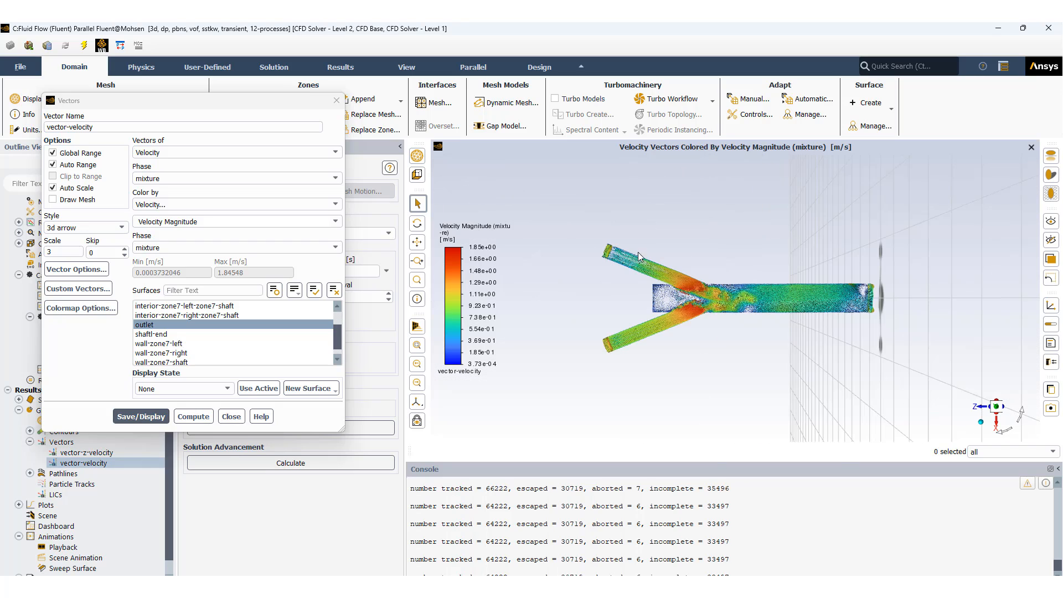
scroll(728, 342, "up", 3)
scroll(727, 341, "up", 5)
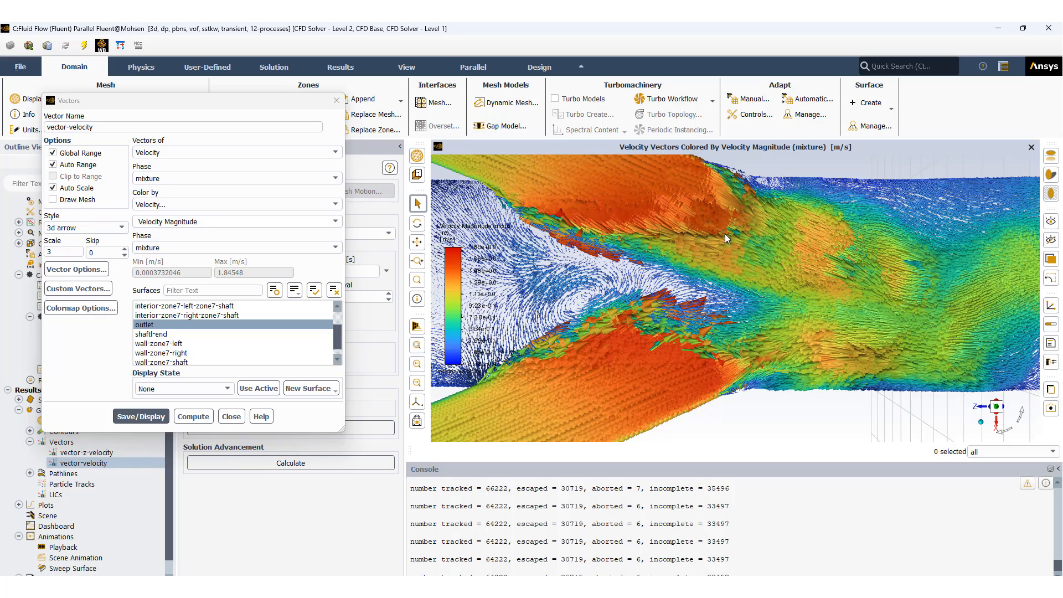
scroll(725, 235, "down", 5)
scroll(819, 287, "up", 6)
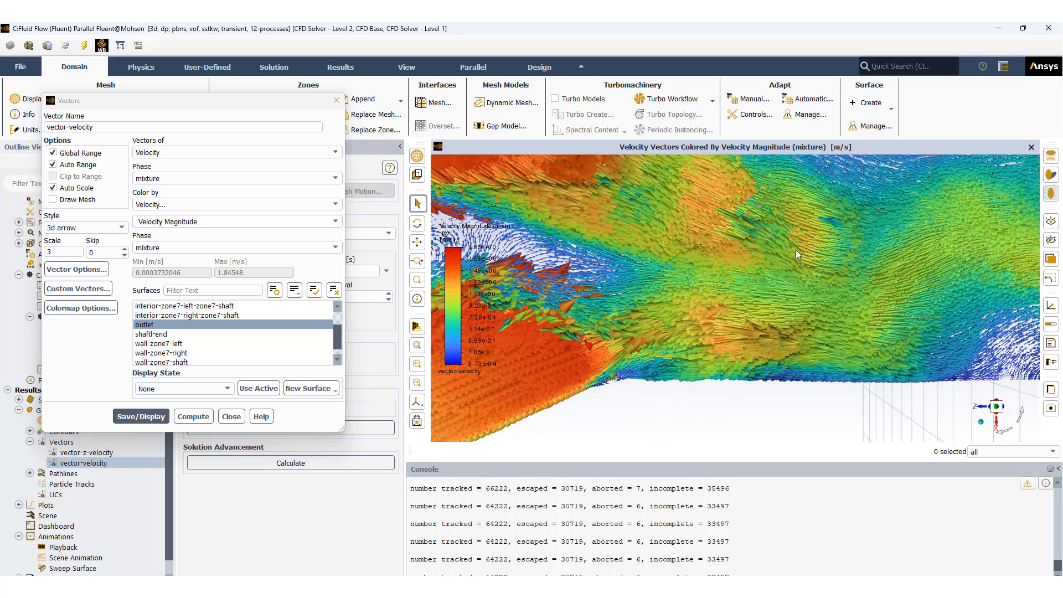
scroll(765, 271, "down", 4)
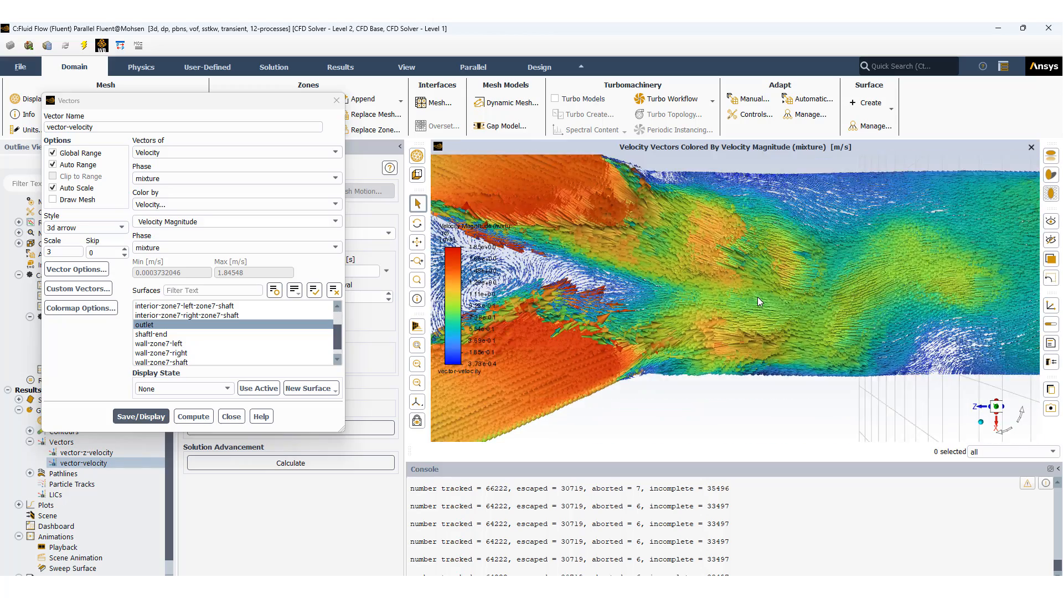
Step: Examine the velocity vectors at the junction from low side angles, continuing downstream along the shaft
left_click_drag(758, 297, 696, 358)
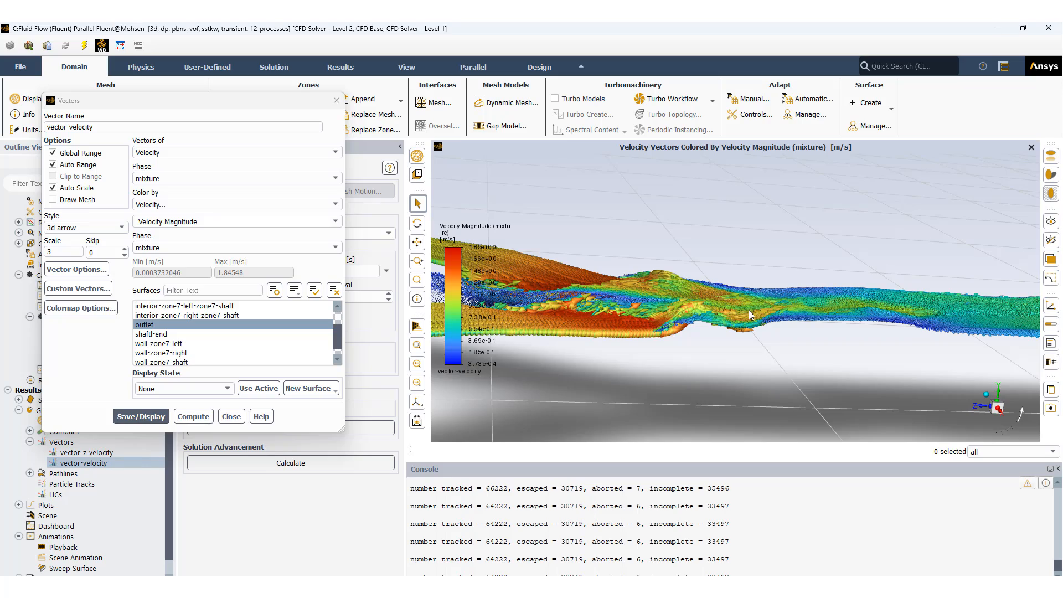
left_click_drag(748, 310, 752, 340)
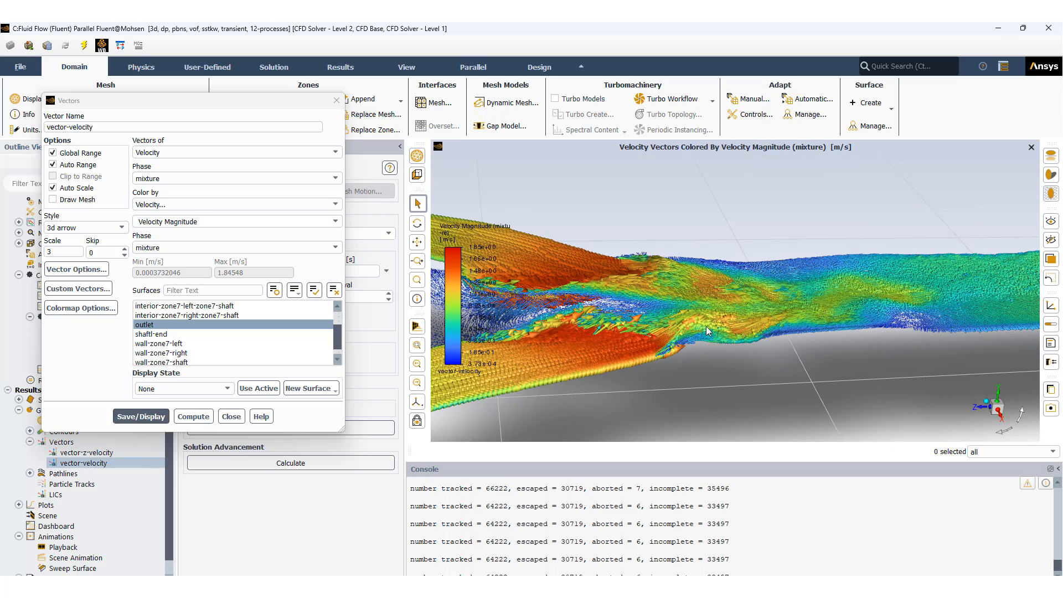
scroll(706, 327, "up", 3)
left_click_drag(750, 334, 766, 354)
scroll(713, 356, "down", 5)
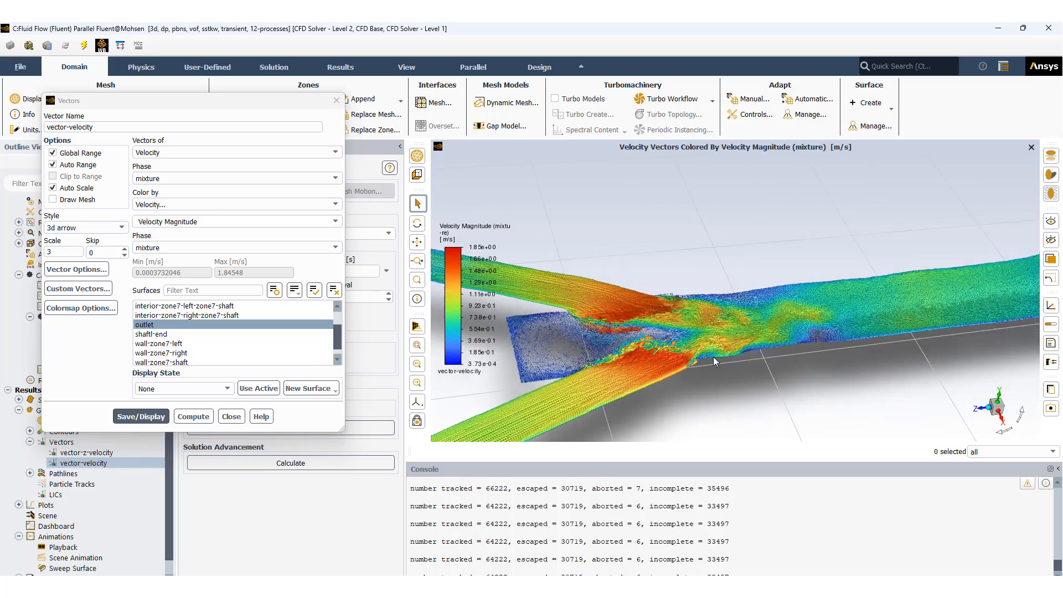
scroll(726, 372, "up", 3)
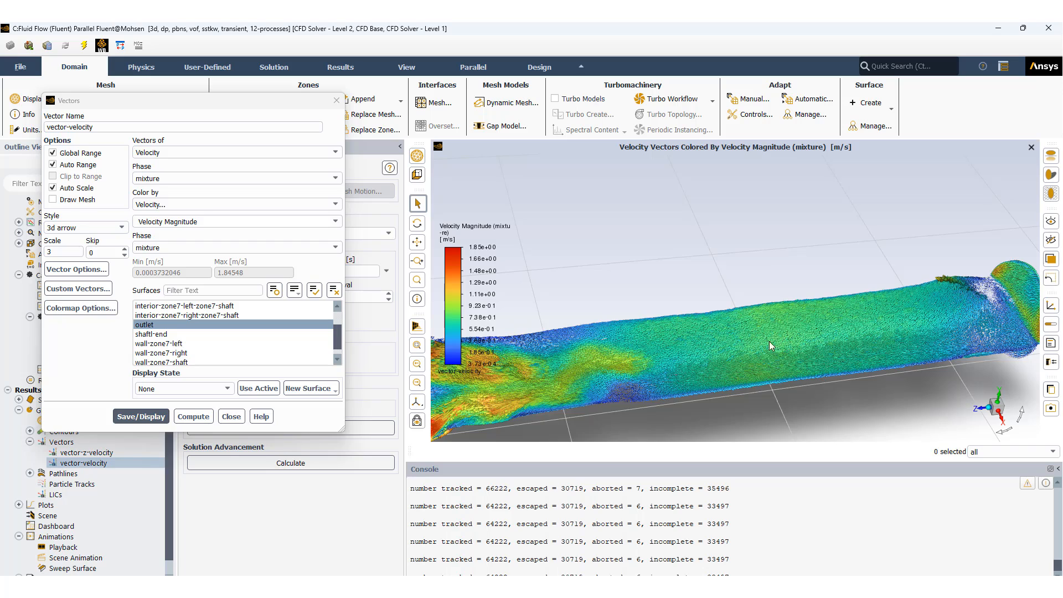
Step: Examine the velocity vectors along the shaft to the outlet from the side and obliquely, and close the vector settings
left_click_drag(769, 341, 736, 288)
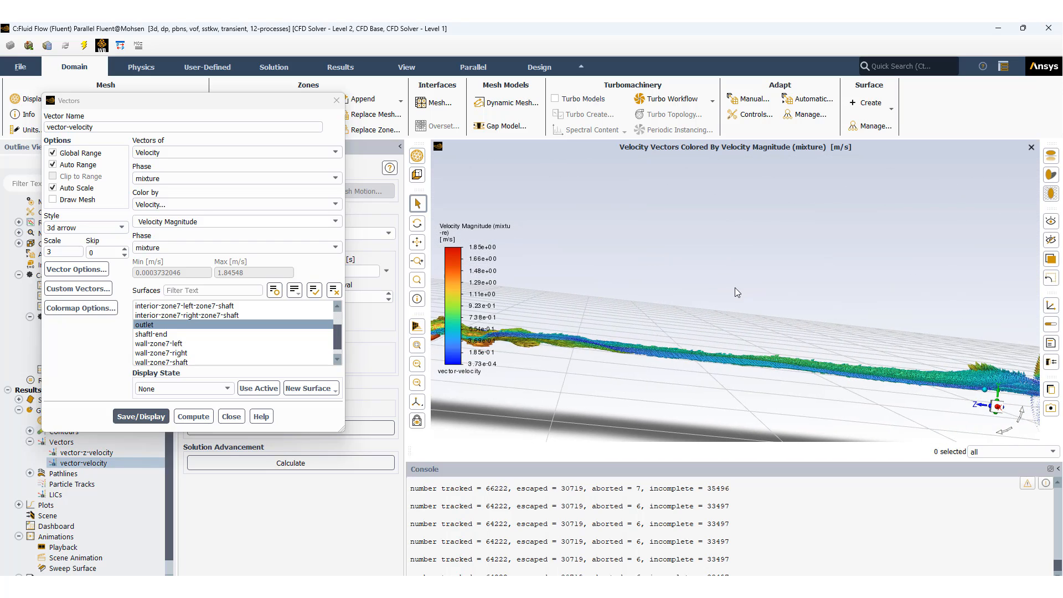
left_click(999, 407)
scroll(792, 307, "up", 5)
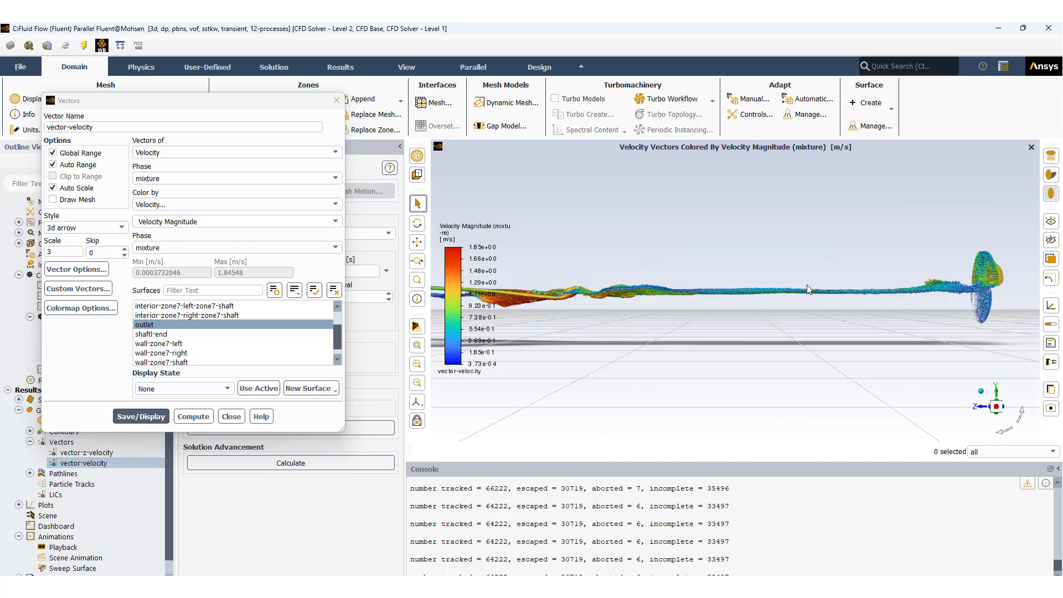
left_click_drag(733, 283, 711, 323)
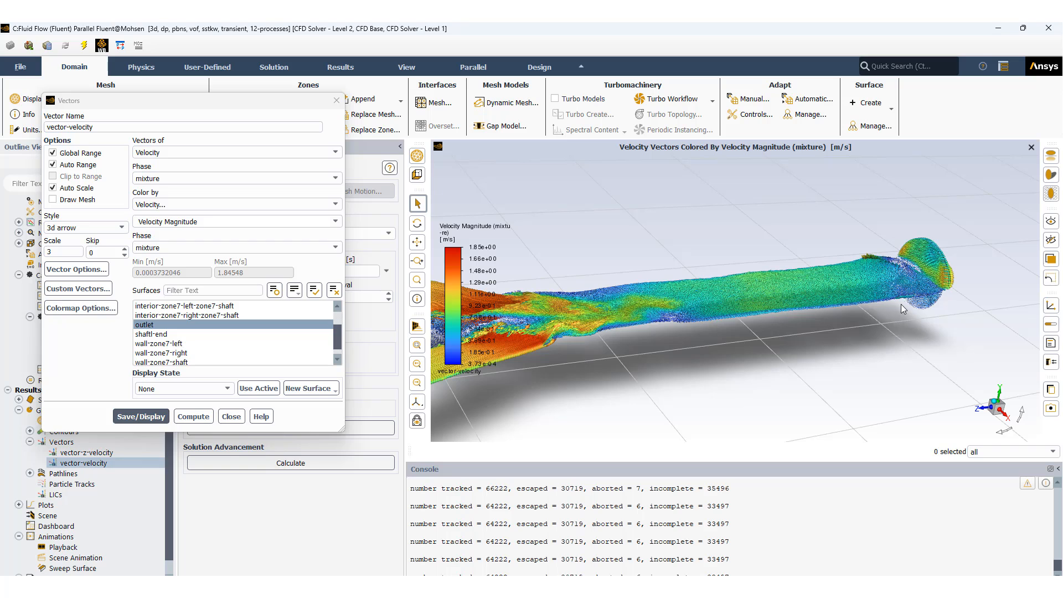
left_click_drag(902, 304, 907, 297)
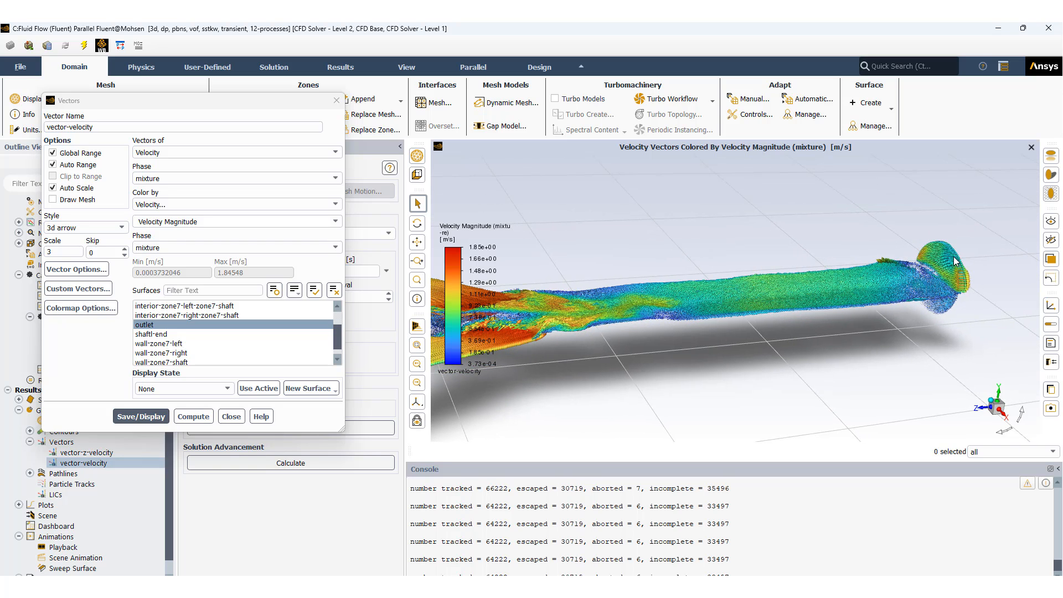
left_click_drag(660, 344, 681, 406)
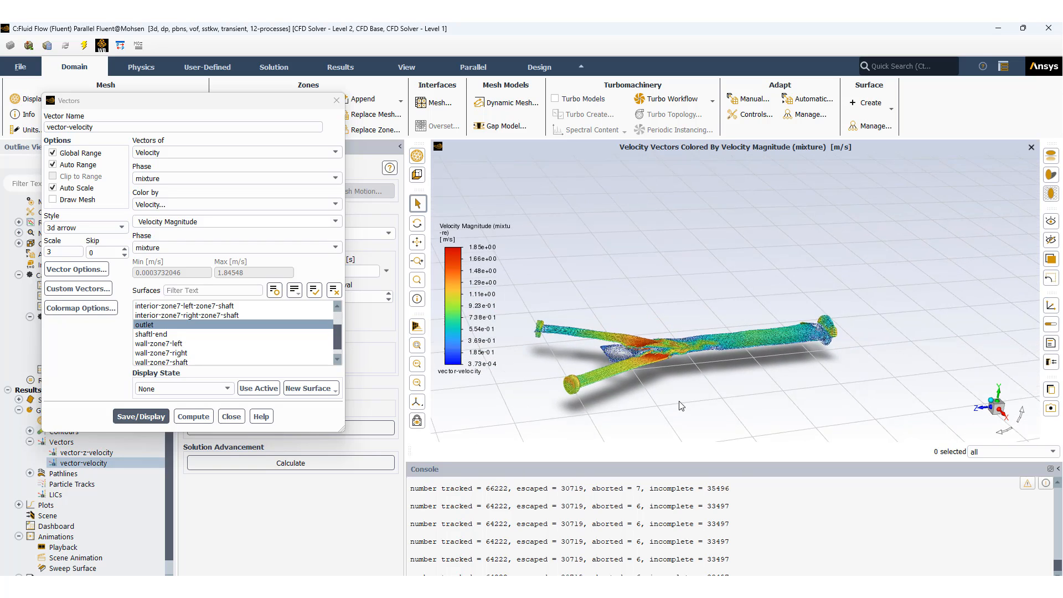
left_click(232, 418)
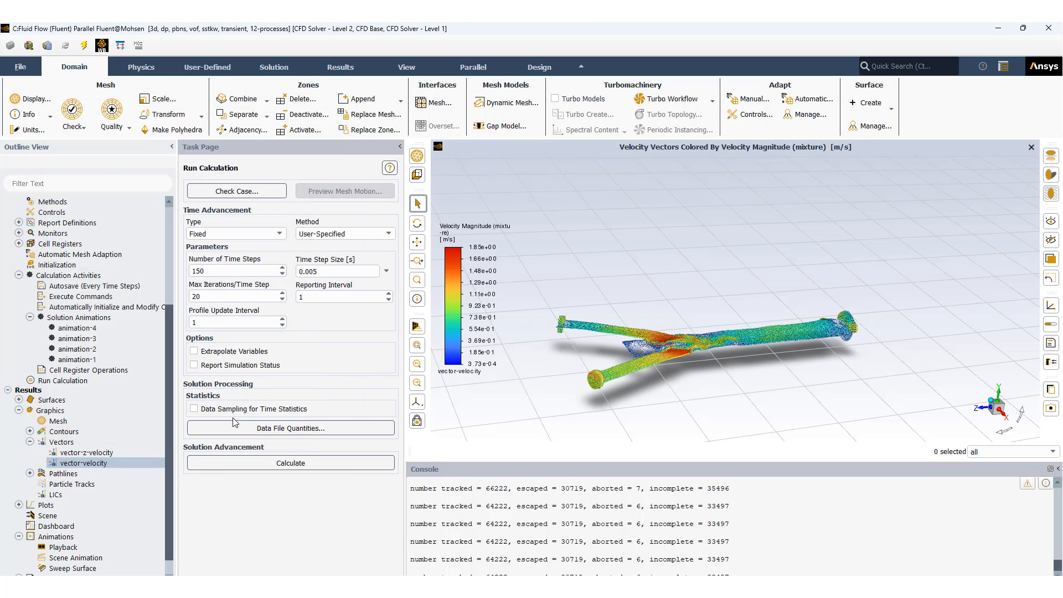
Step: Display the saved vector-z-velocity plot coloured by Z Velocity and close its settings
double_click(91, 453)
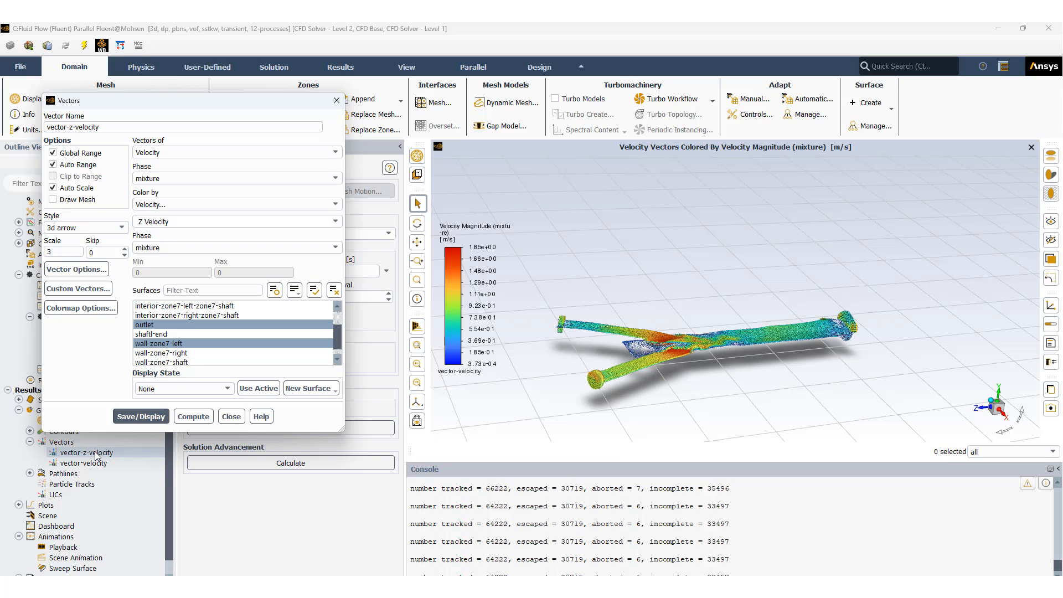
left_click_drag(881, 392, 938, 424)
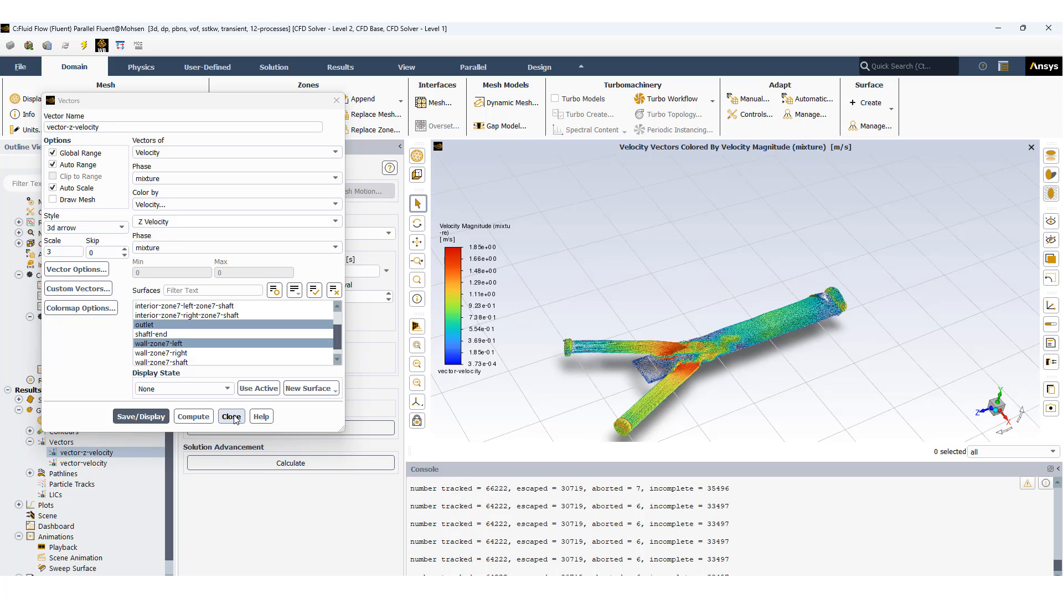
left_click(141, 416)
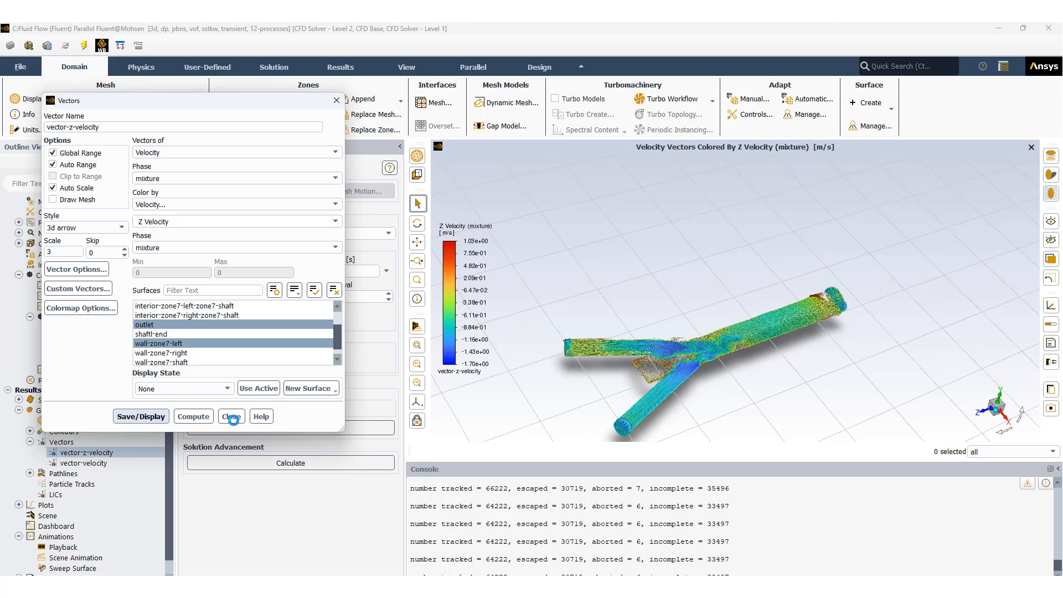
left_click(231, 417)
Step: Examine the Z velocity vectors close up at the shaft end beside the junction, moving the colour legend slightly
scroll(703, 405, "up", 5)
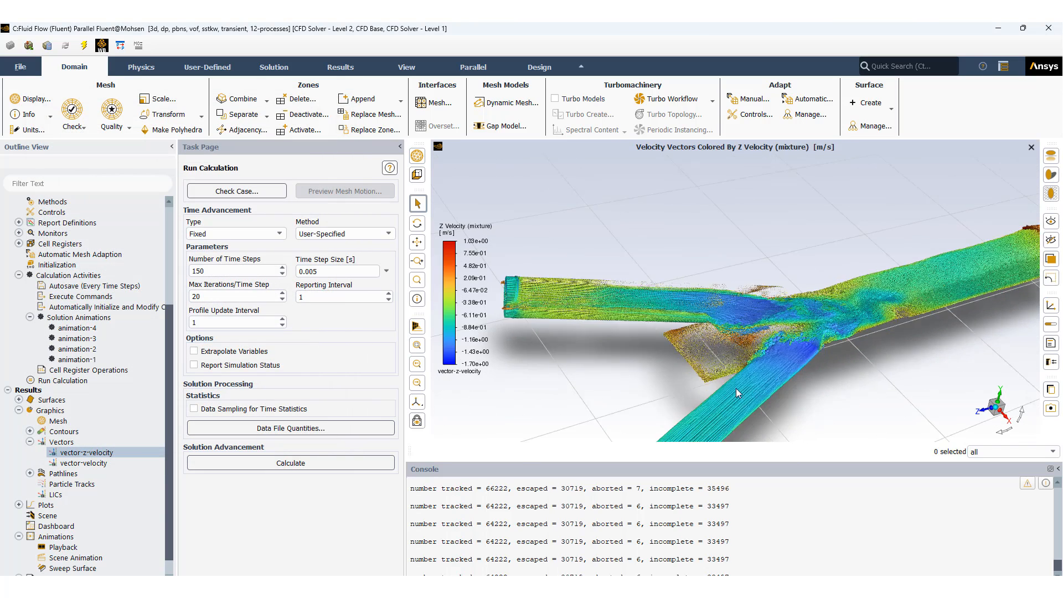
middle_click_drag(736, 389, 821, 226)
scroll(743, 326, "up", 6)
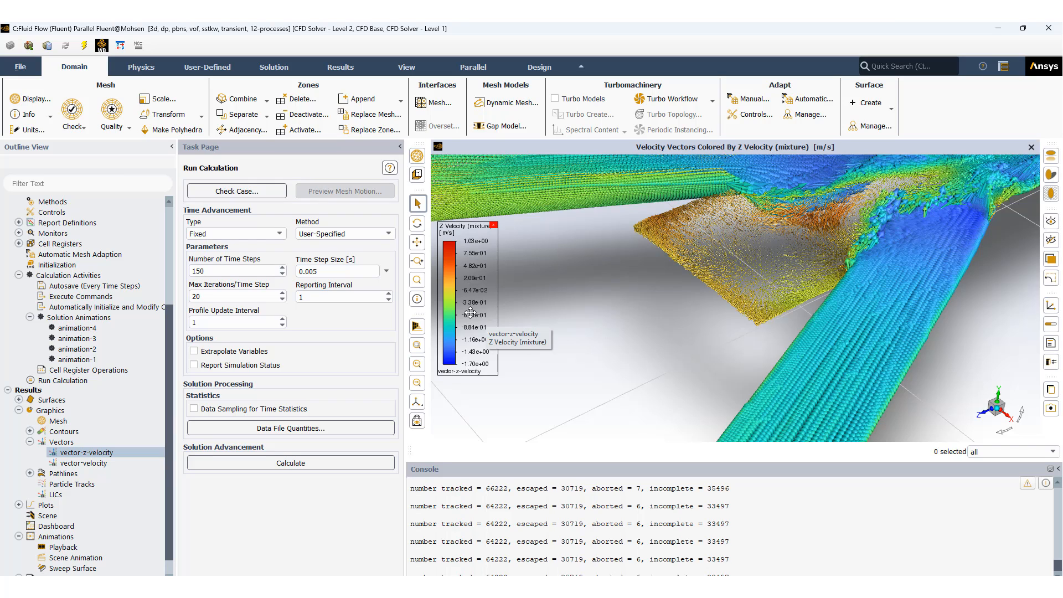
left_click_drag(470, 312, 476, 321)
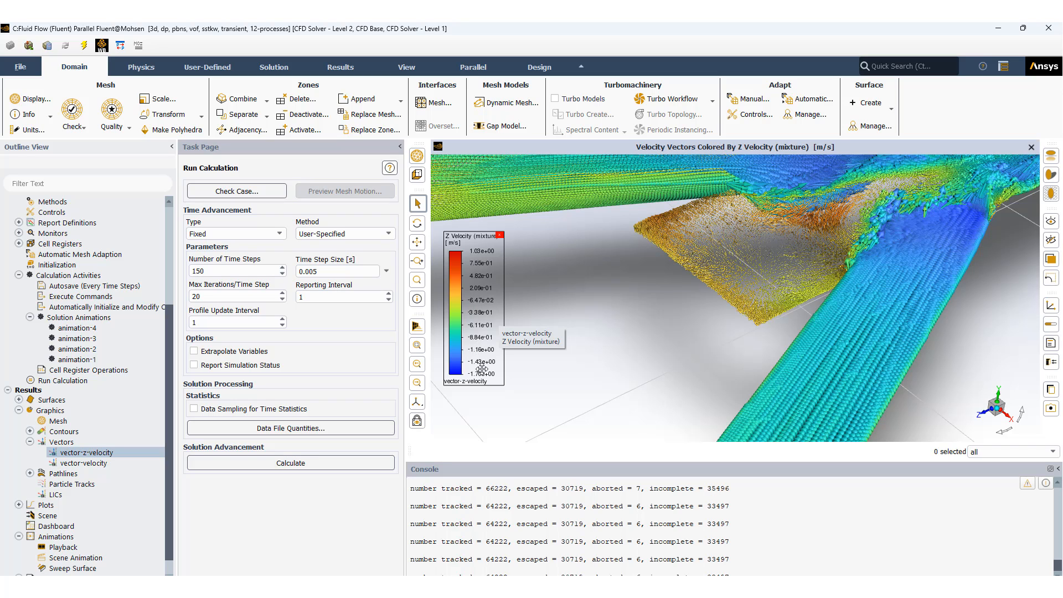
Step: Examine the Z velocity vectors at the junction from a low angle and close up around the shaft end
scroll(628, 364, "down", 5)
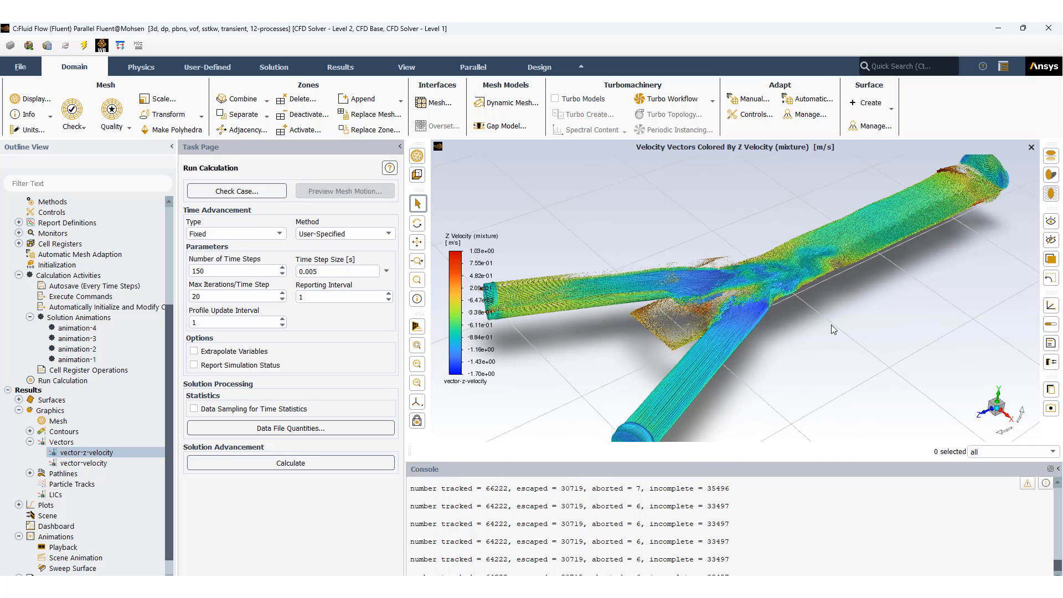
left_click_drag(832, 324, 679, 398)
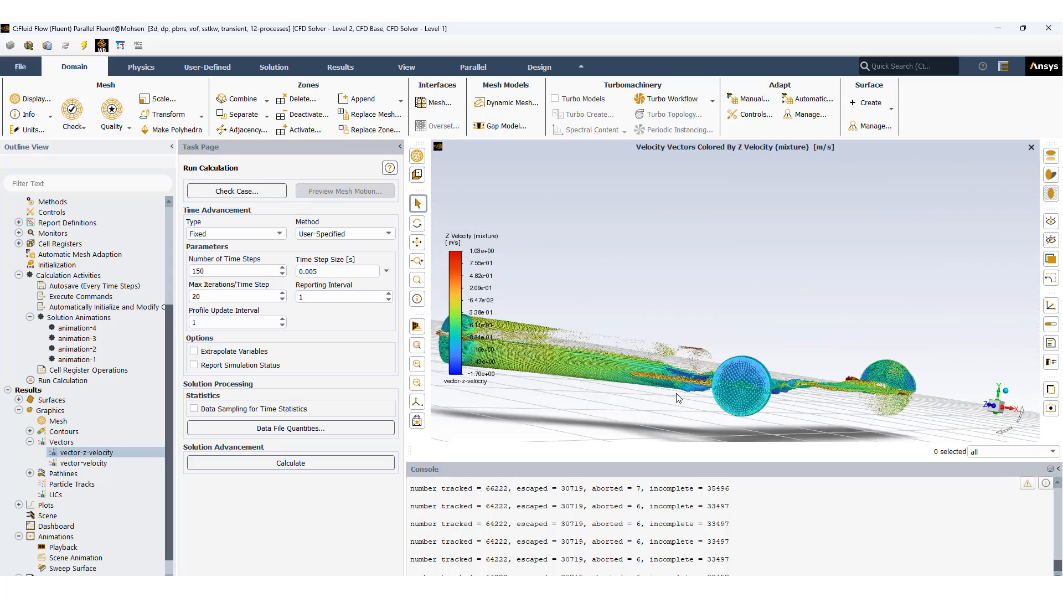
scroll(679, 398, "up", 8)
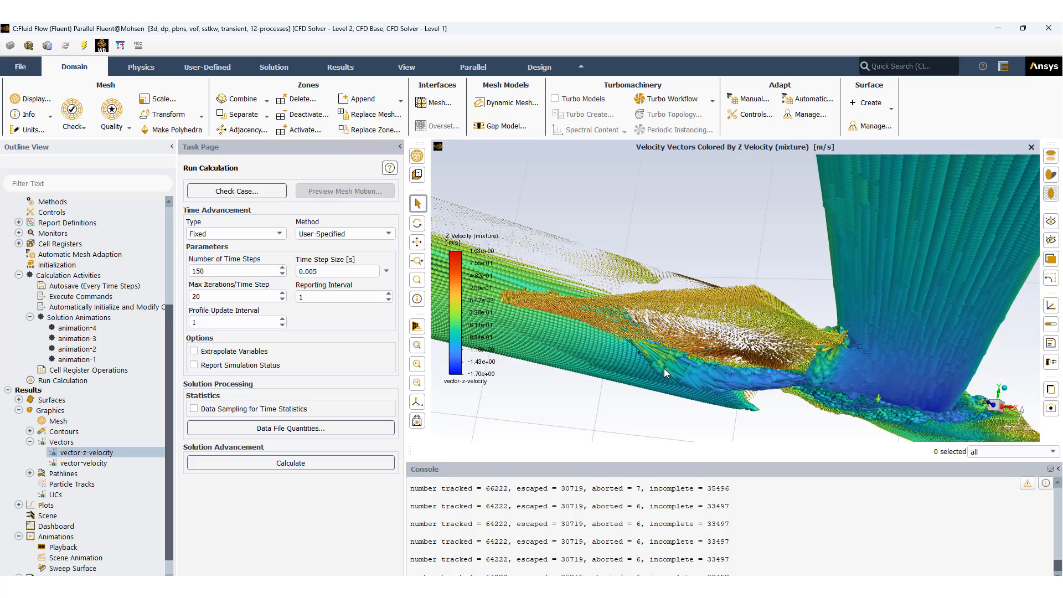
left_click_drag(763, 371, 723, 366)
scroll(723, 365, "up", 8)
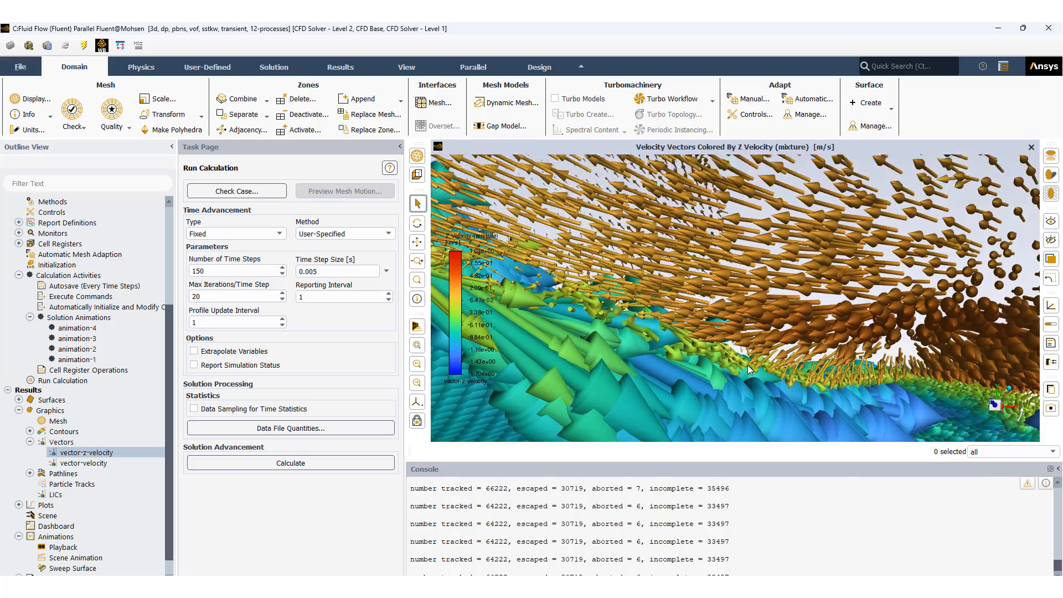
scroll(752, 354, "up", 1)
scroll(771, 369, "down", 6)
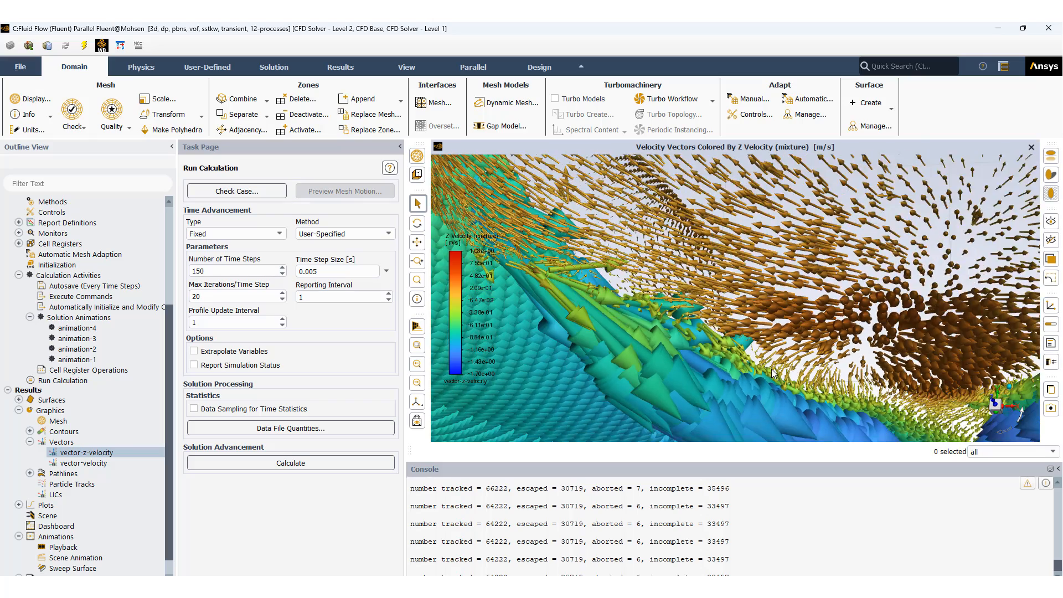
left_click_drag(782, 364, 799, 335)
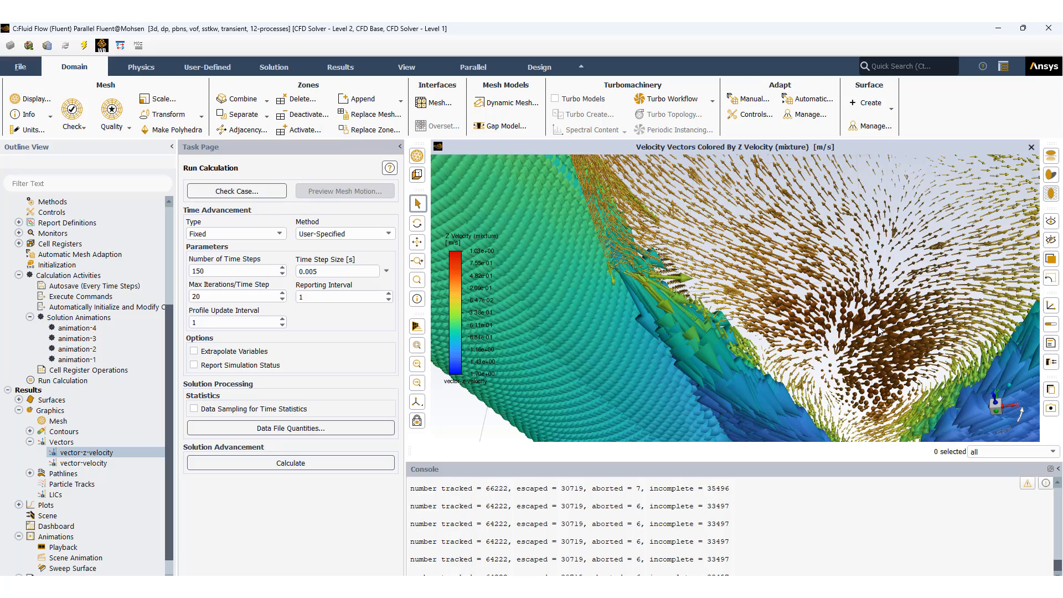
scroll(890, 323, "down", 3)
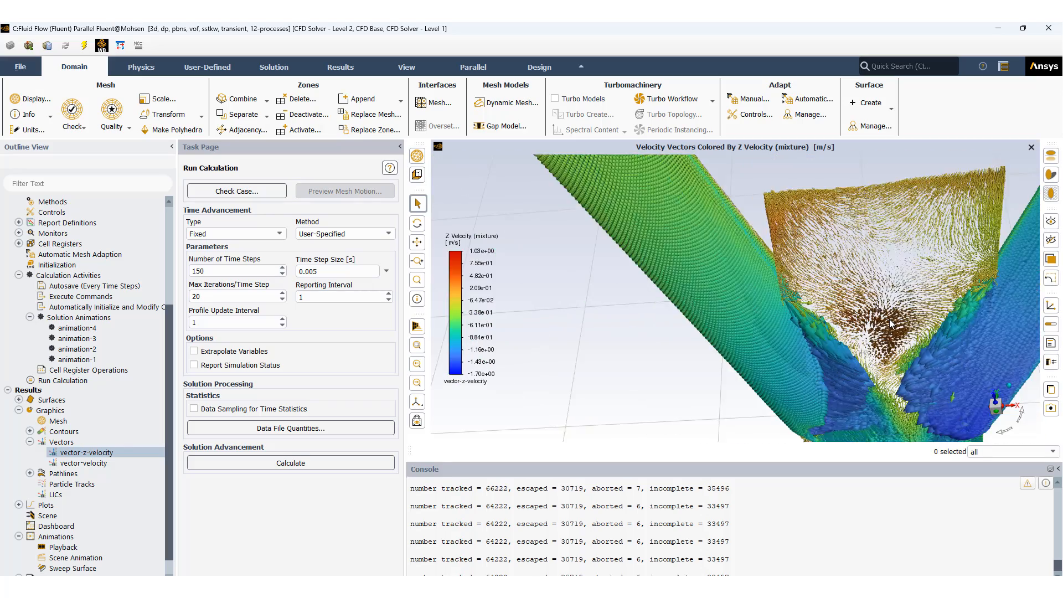
Step: Examine the Z velocity vectors obliquely from above where the two inlet pipes merge into the shaft
left_click_drag(891, 323, 793, 387)
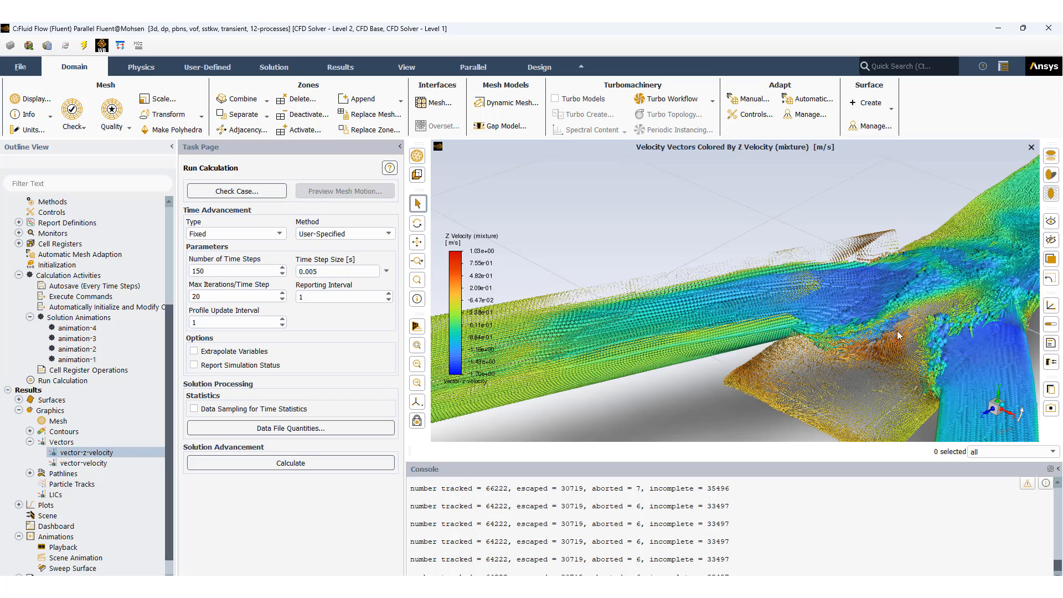
left_click_drag(839, 406, 990, 372)
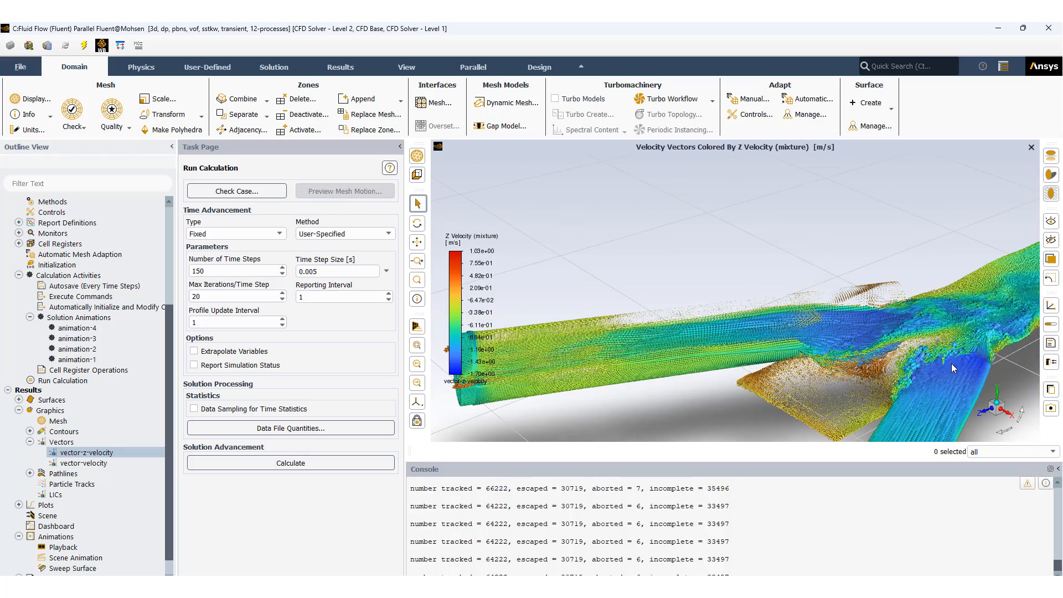
scroll(948, 360, "down", 1)
middle_click_drag(908, 388, 798, 372, "ctrl")
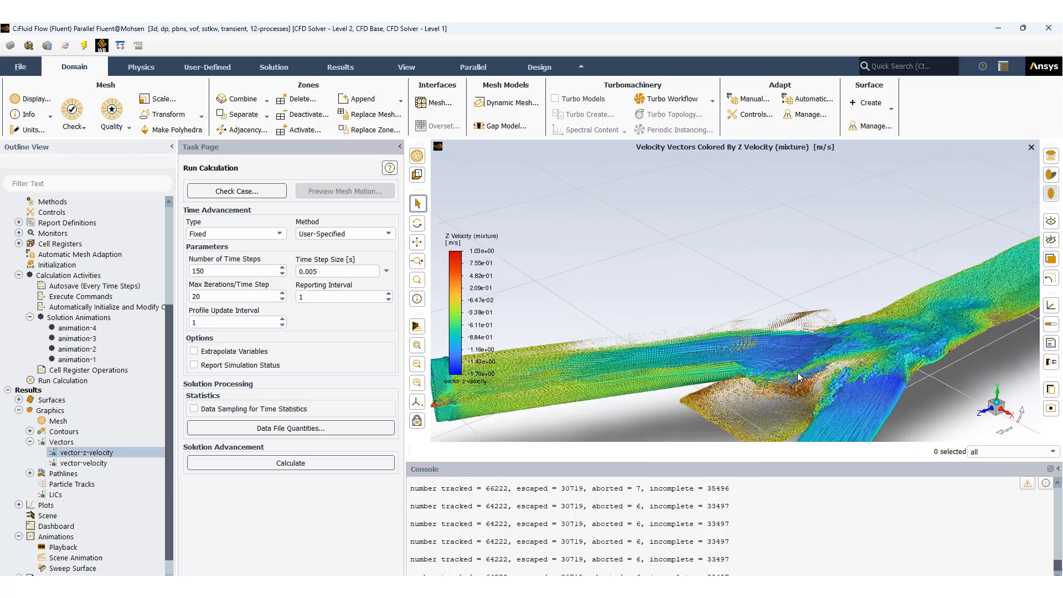
scroll(798, 372, "up", 8)
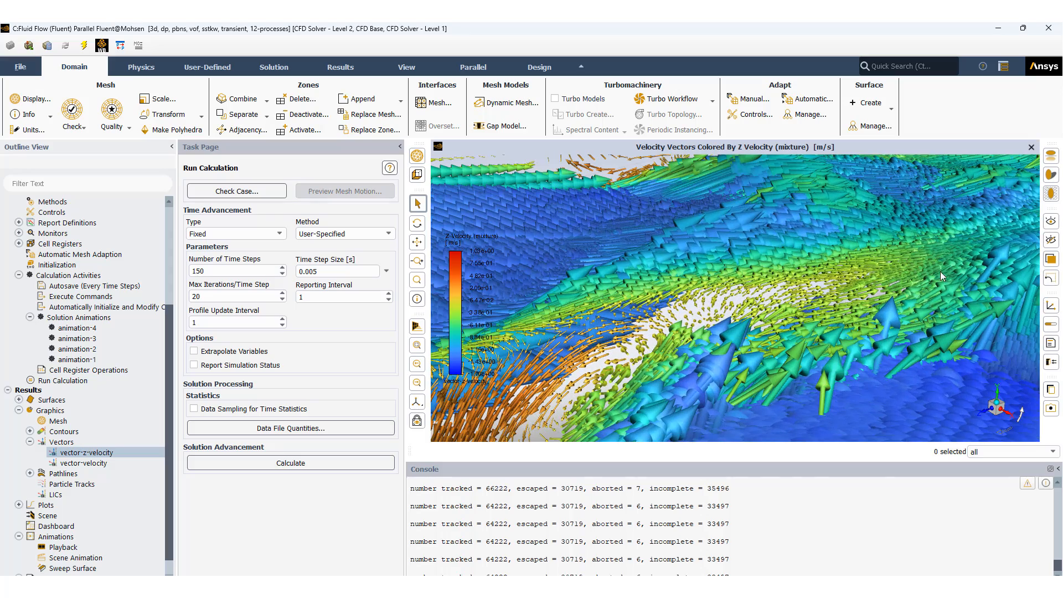
scroll(824, 333, "down", 2)
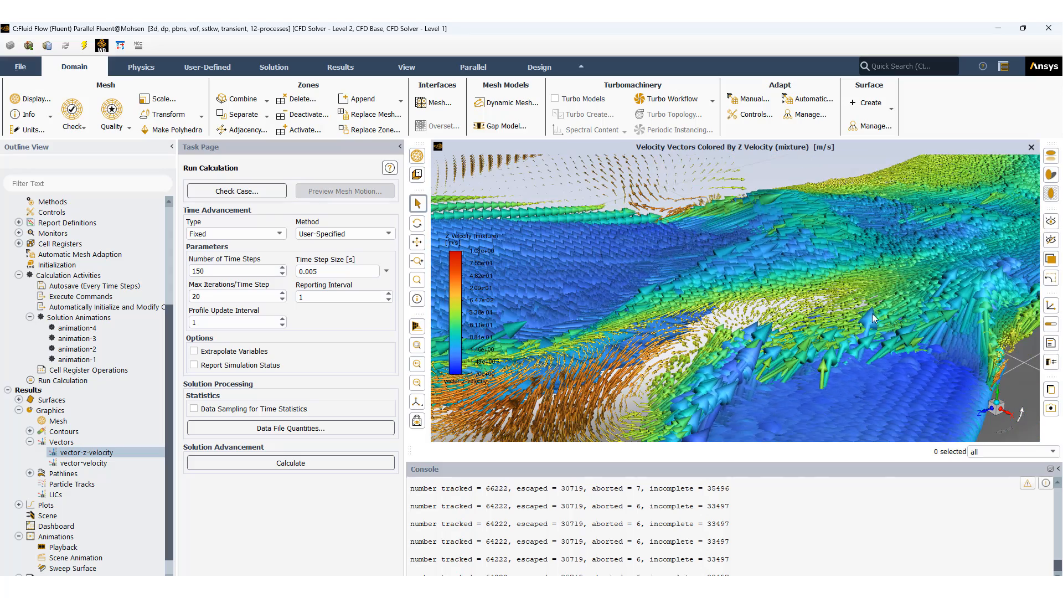
scroll(895, 308, "down", 4)
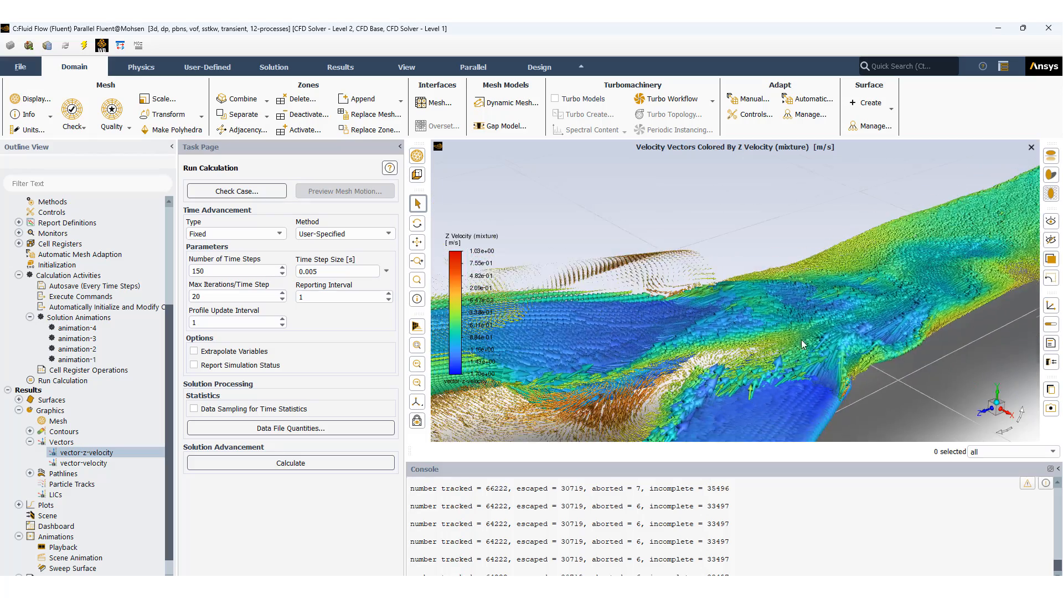
Step: Examine the Z velocity vectors along the shaft wall just downstream of the junction, finishing with the whole model in view
scroll(802, 340, "down", 5)
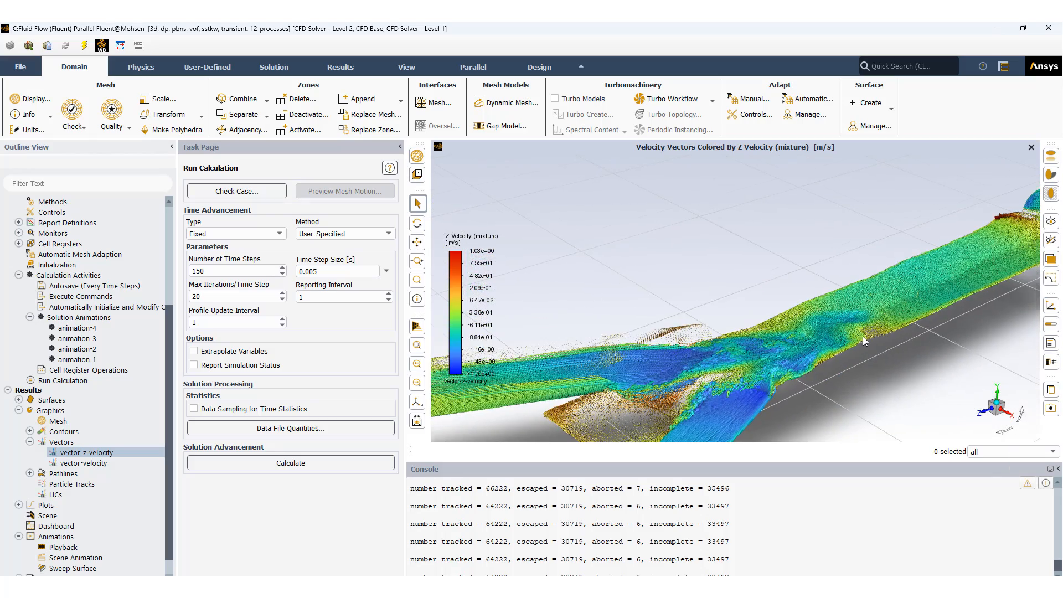
scroll(863, 336, "up", 5)
scroll(841, 344, "up", 3)
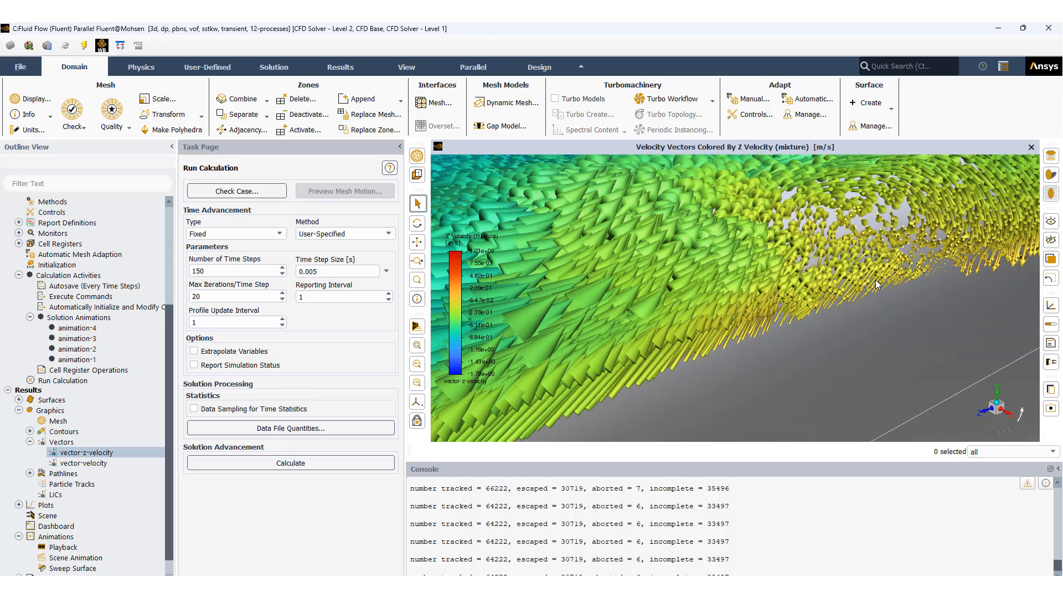
scroll(846, 280, "down", 6)
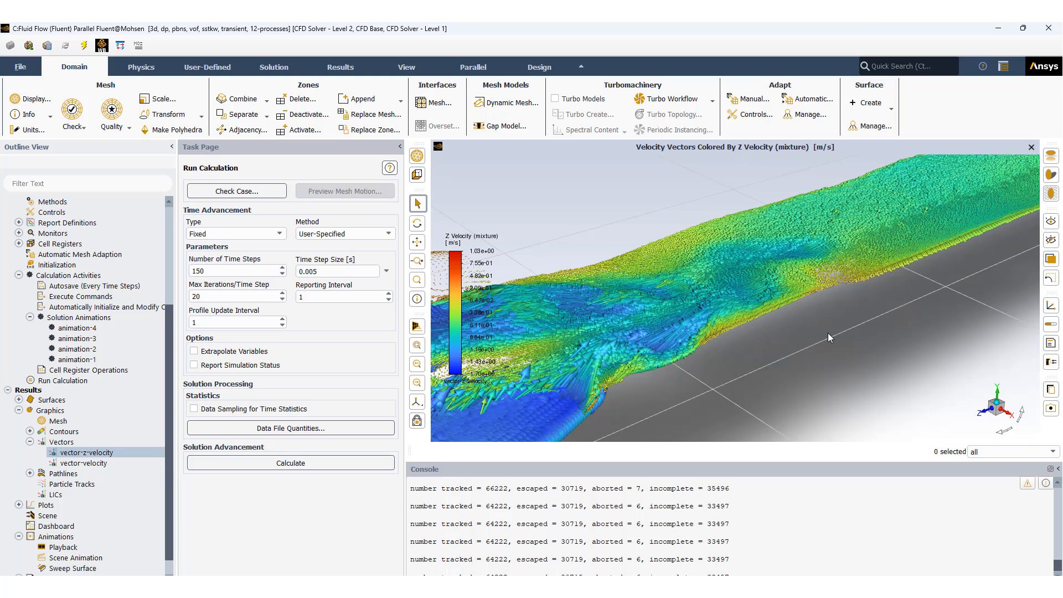
scroll(829, 334, "down", 8)
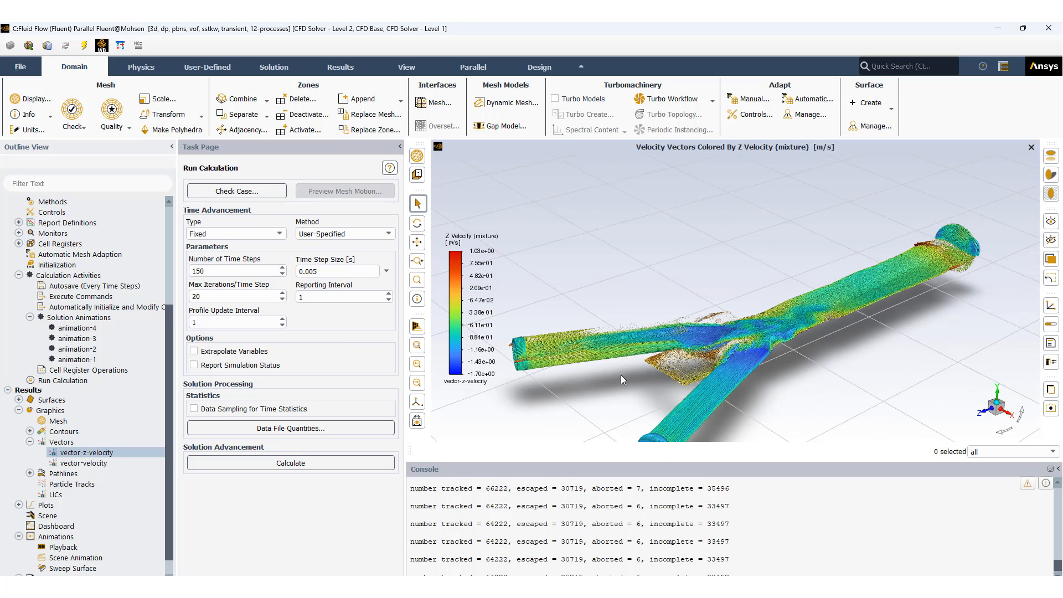
Step: Display the saved pathlines-1 plot released from free-surface and coloured by mixture Velocity Magnitude, and close its settings
left_click(30, 442)
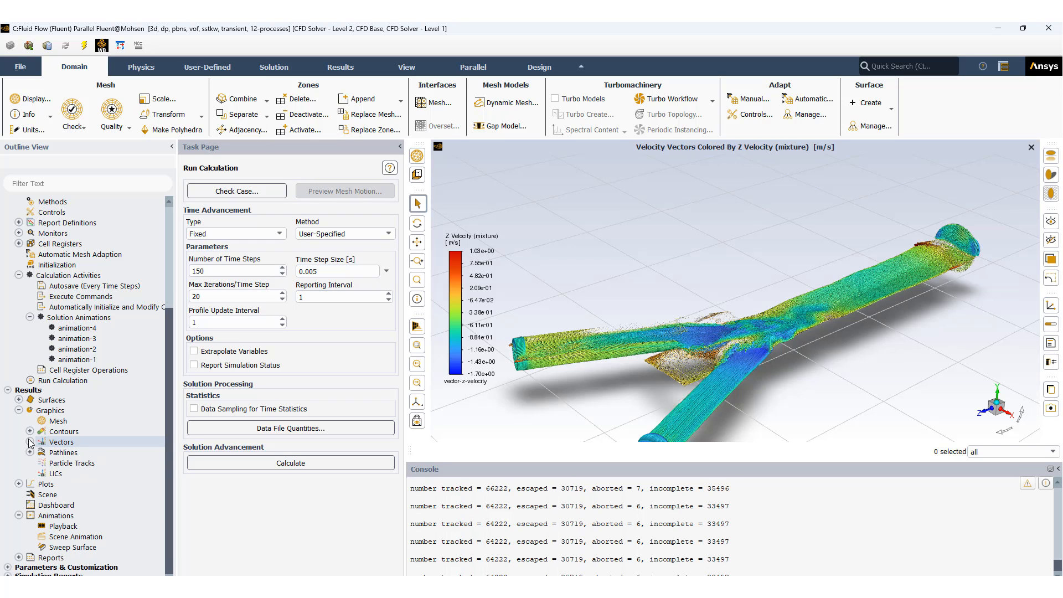
left_click(29, 453)
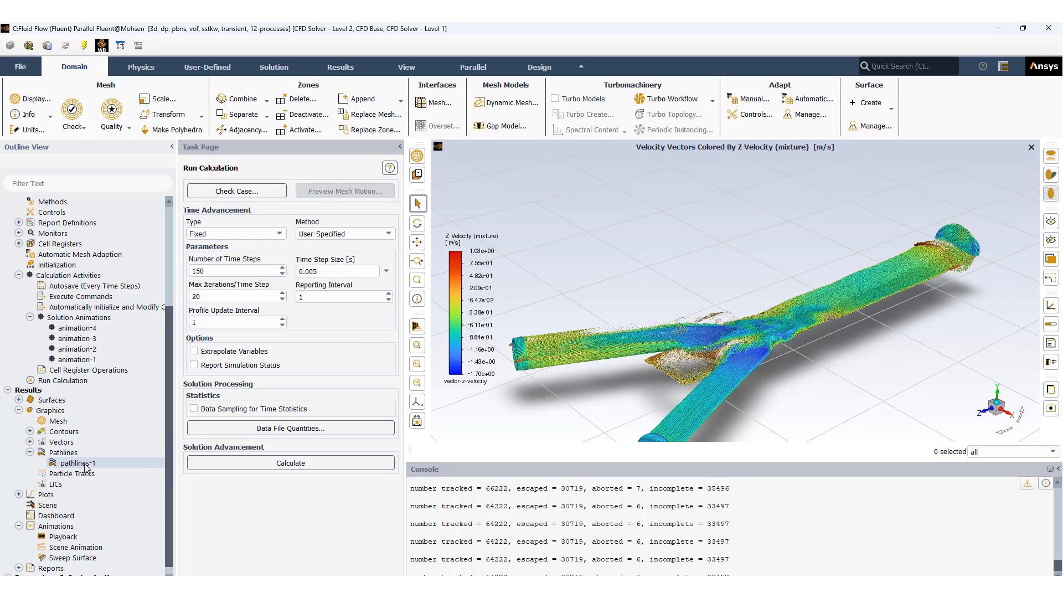
left_click(85, 465)
double_click(85, 464)
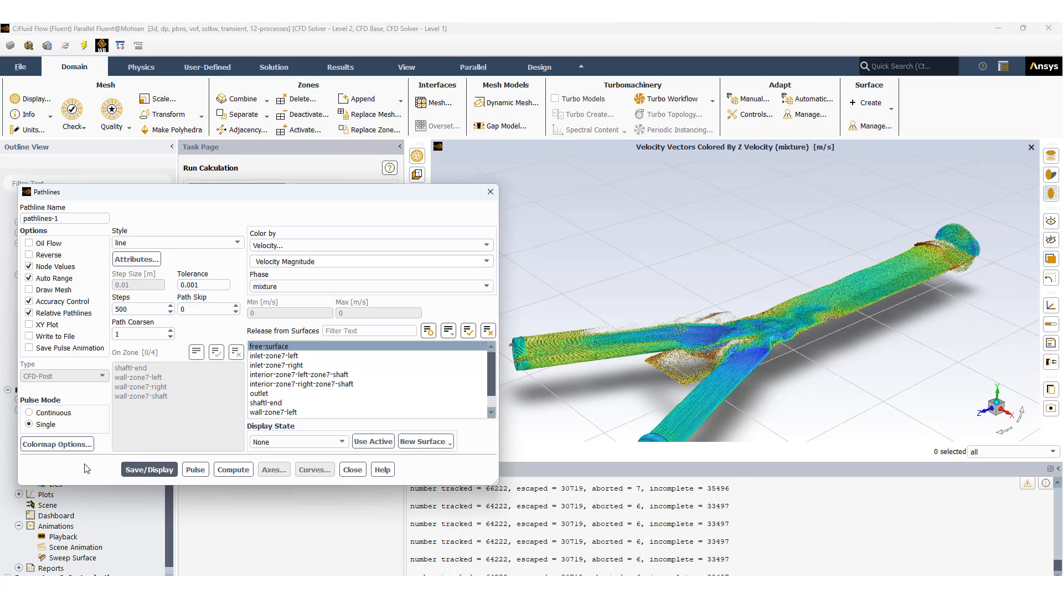
left_click(149, 470)
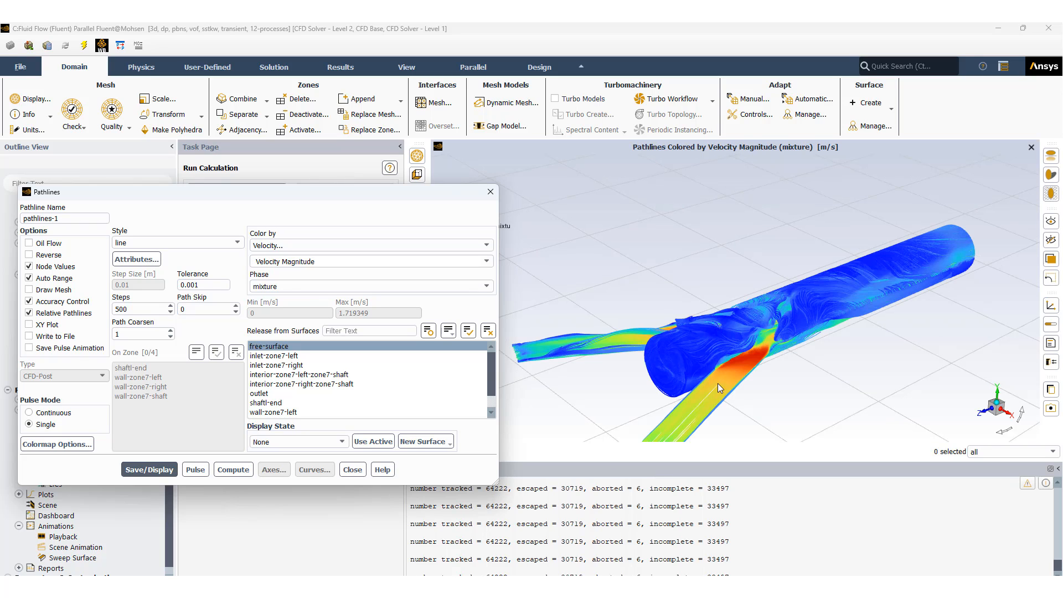
left_click(489, 192)
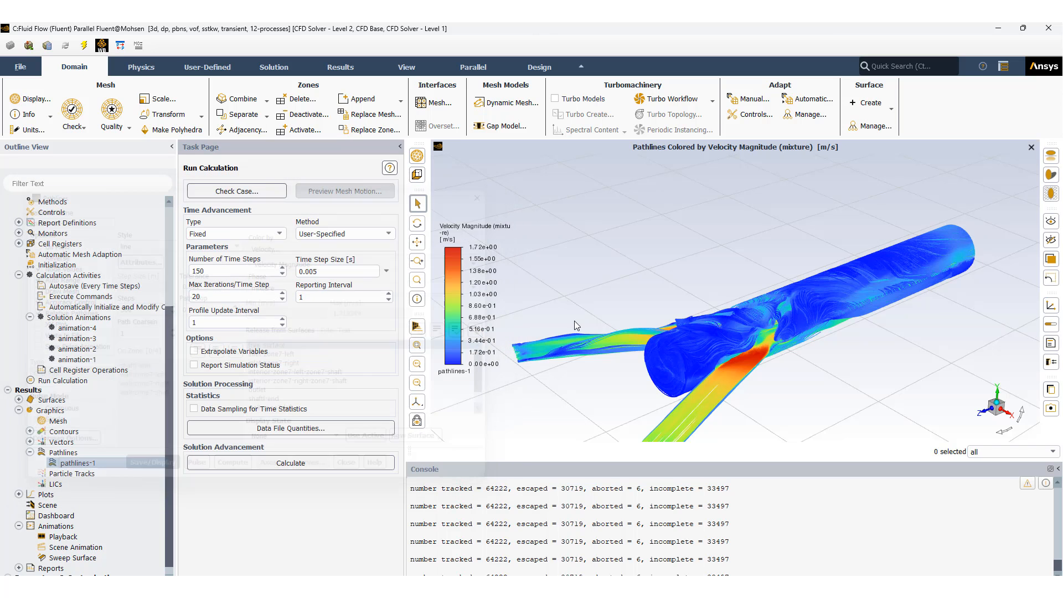
Step: Examine the velocity magnitude pathlines from beneath, zooming in on the swirling flow where the inlet pipes join the shaft
mouse_move(747, 372)
left_mouse_down()
mouse_move(748, 404)
mouse_move(895, 363)
mouse_move(886, 399)
mouse_move(885, 363)
mouse_move(820, 380)
mouse_move(789, 376)
mouse_move(783, 359)
mouse_move(753, 353)
left_mouse_up()
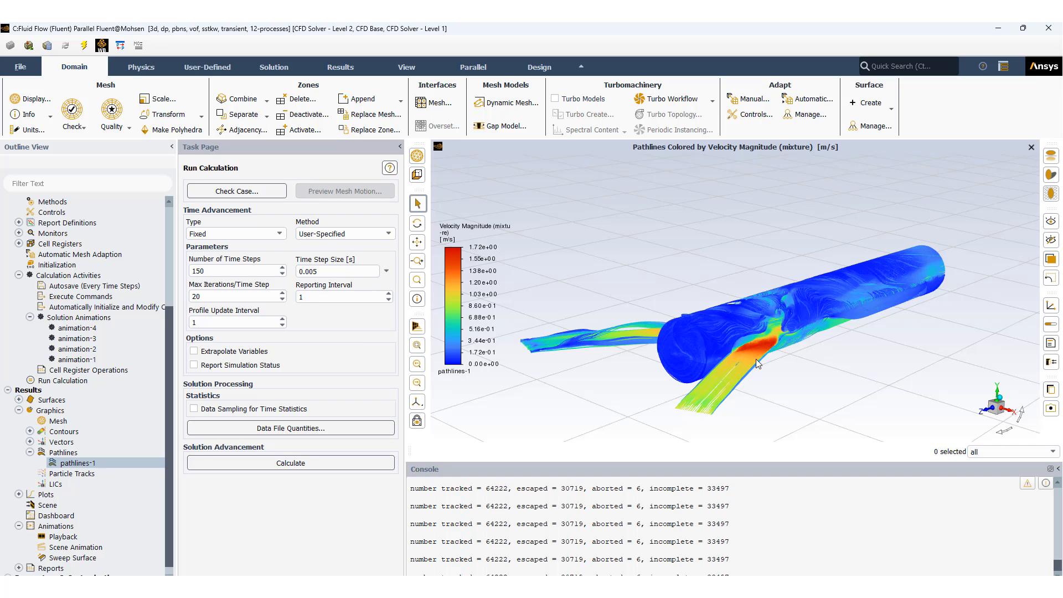
left_click_drag(756, 358, 720, 300)
left_click_drag(782, 382, 769, 284)
scroll(747, 317, "up", 3)
scroll(739, 261, "up", 5)
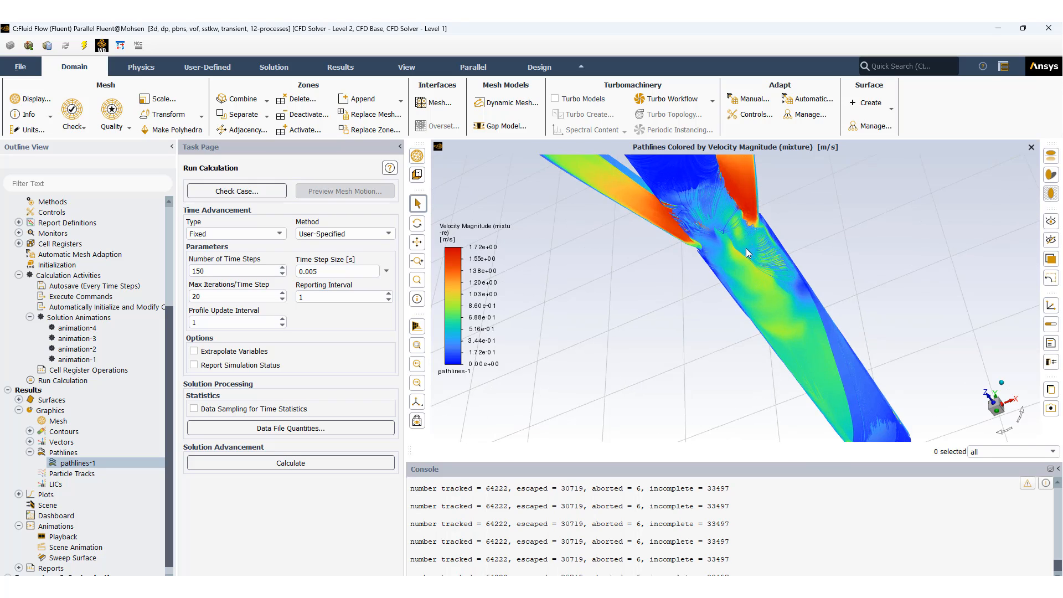
middle_click_drag(781, 226, 676, 348)
scroll(719, 330, "up", 1)
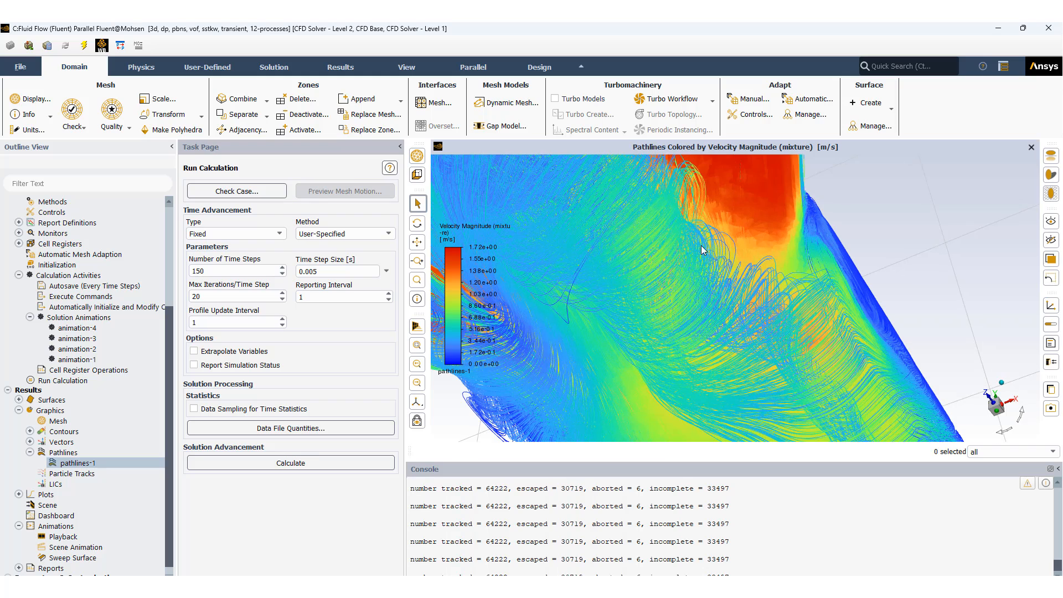
scroll(704, 338, "down", 5)
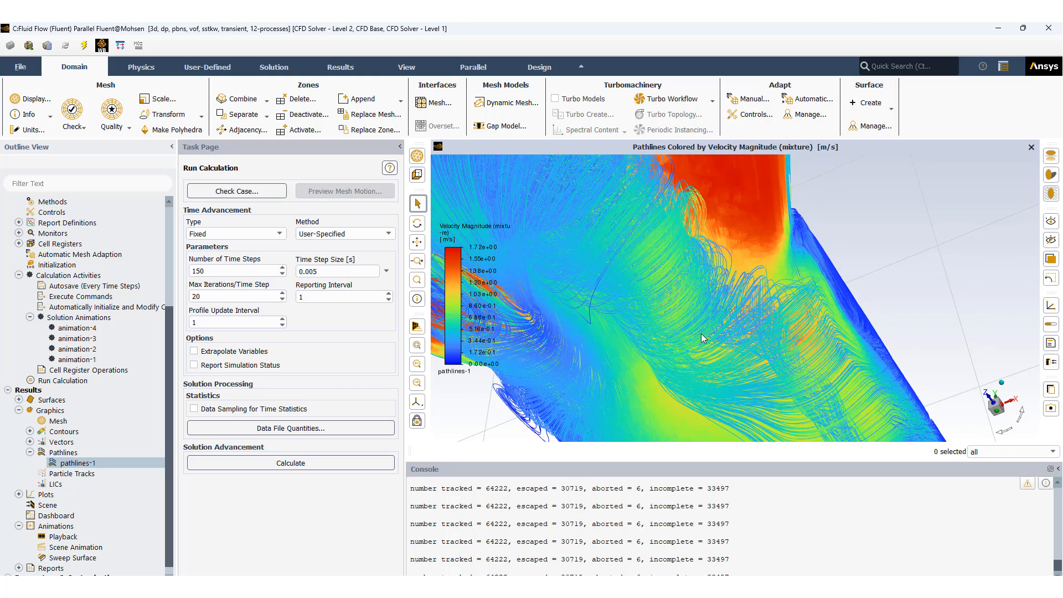
left_click_drag(649, 315, 681, 283)
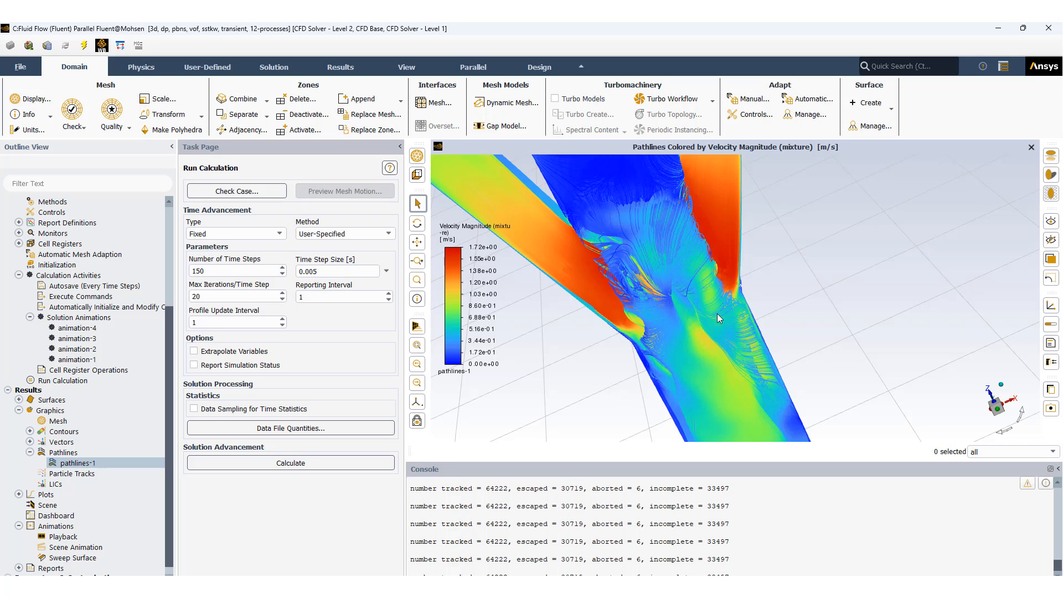
Step: Examine the pathlines obliquely from above along the shaft and at the side inlet, ending with the full model in view
scroll(709, 381, "down", 5)
scroll(726, 410, "up", 5)
middle_click_drag(740, 405, 659, 427, "ctrl")
scroll(687, 294, "up", 2)
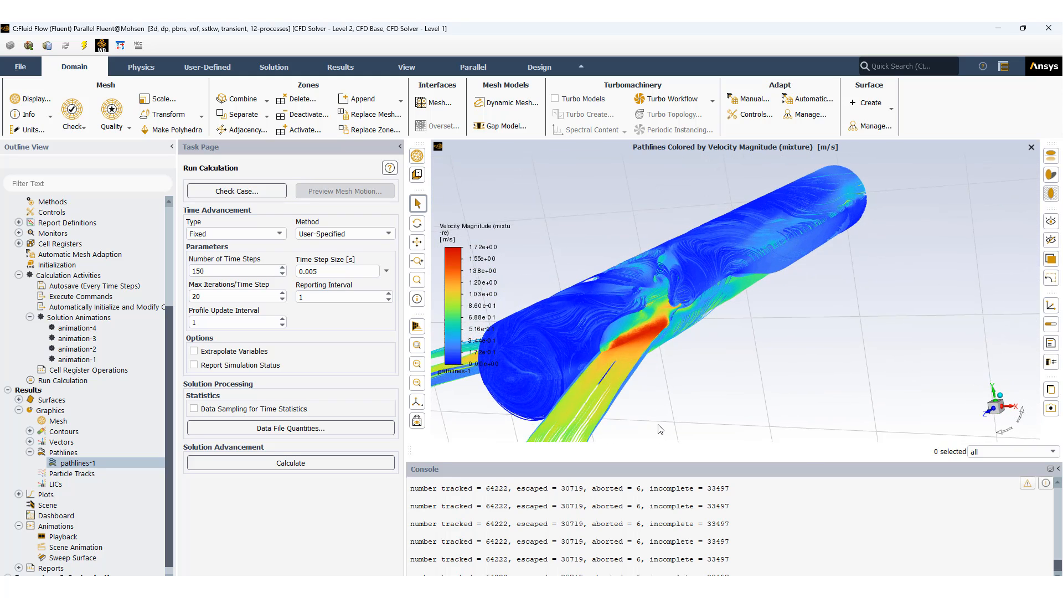
scroll(661, 426, "up", 2)
scroll(747, 338, "up", 1)
scroll(746, 337, "down", 4)
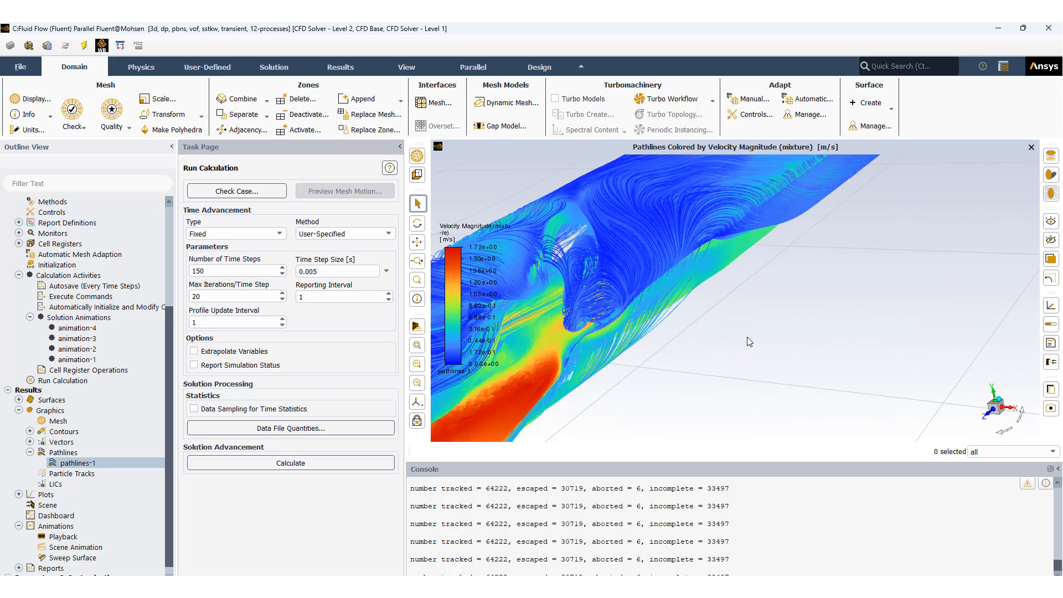
scroll(747, 337, "down", 2)
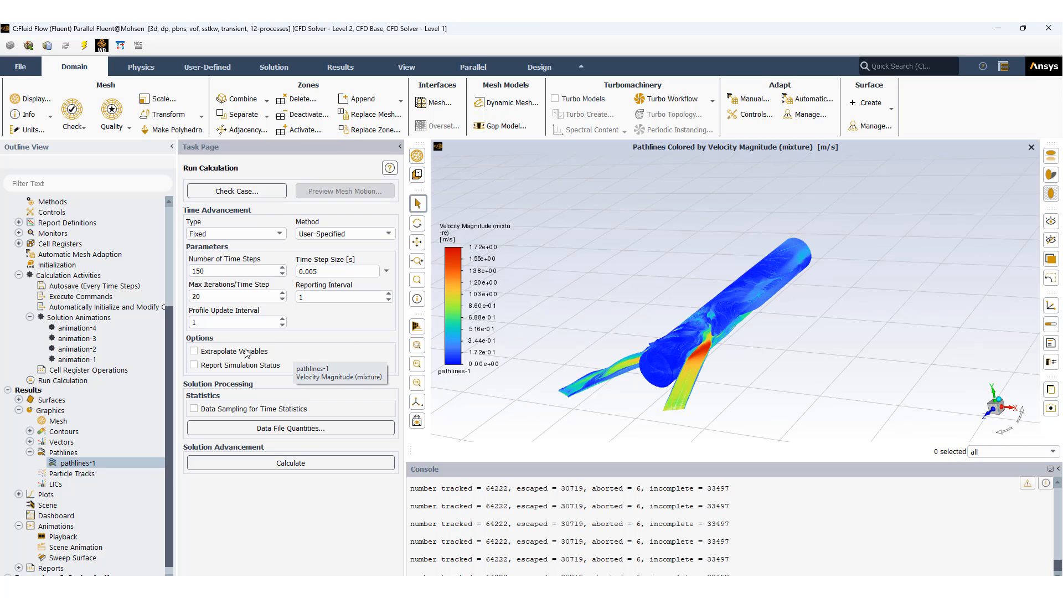
Step: Collapse the pathlines group, open the solution animation playback and load the animation-4 sequence
left_click(30, 452)
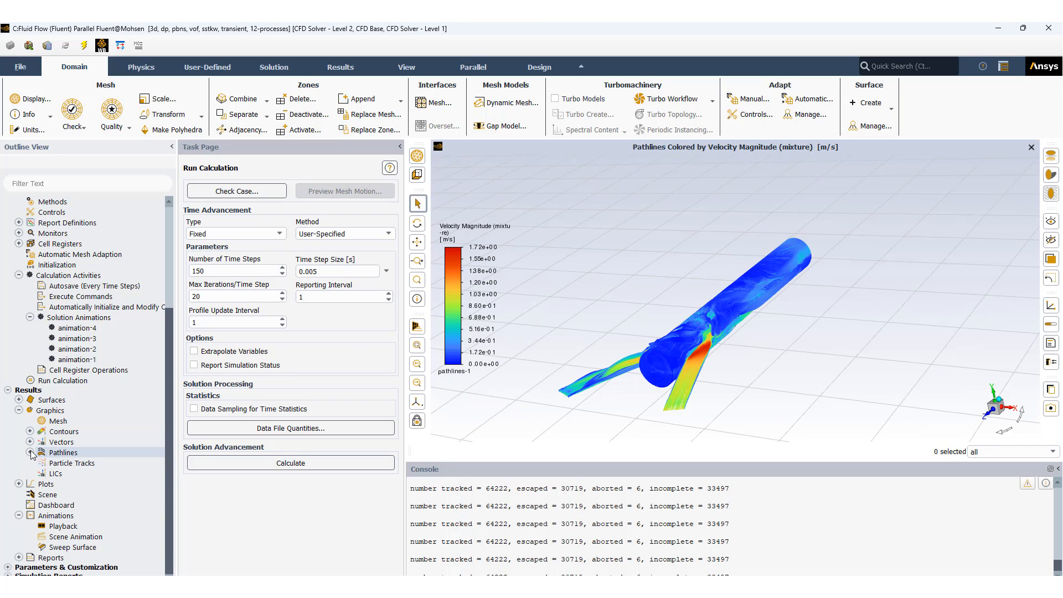
double_click(49, 528)
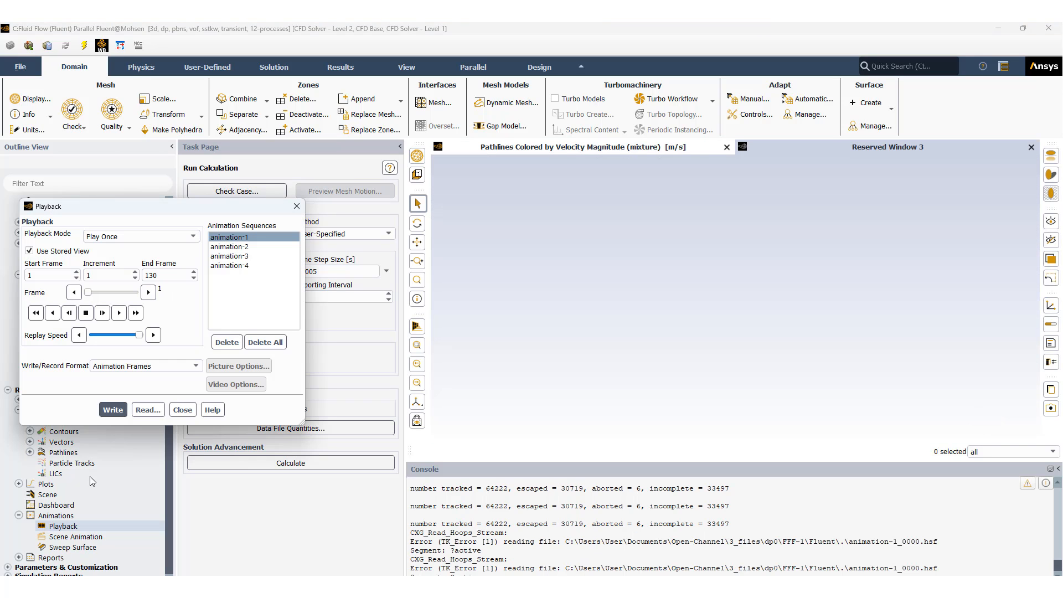
left_click(237, 266)
left_click(236, 266)
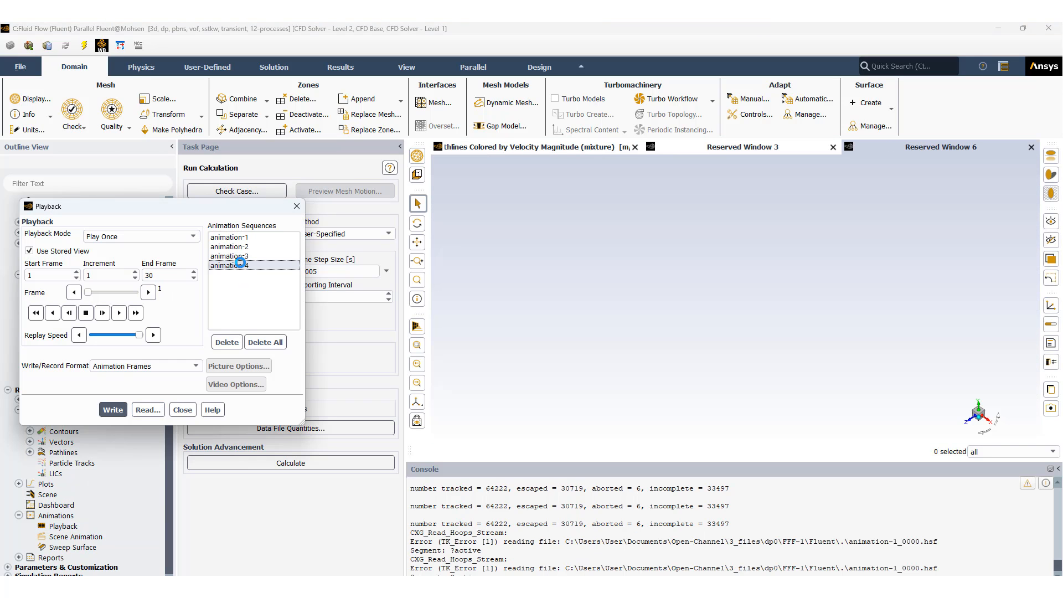
Step: Play the animation-2 sequence once and close the playback with animation-3 selected
left_click(230, 248)
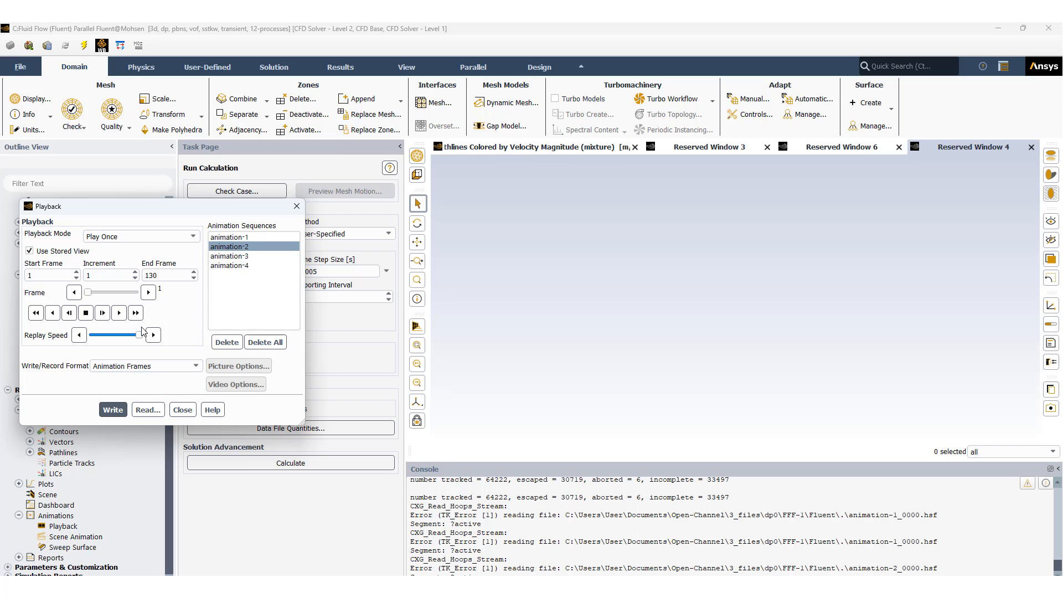
left_click(119, 313)
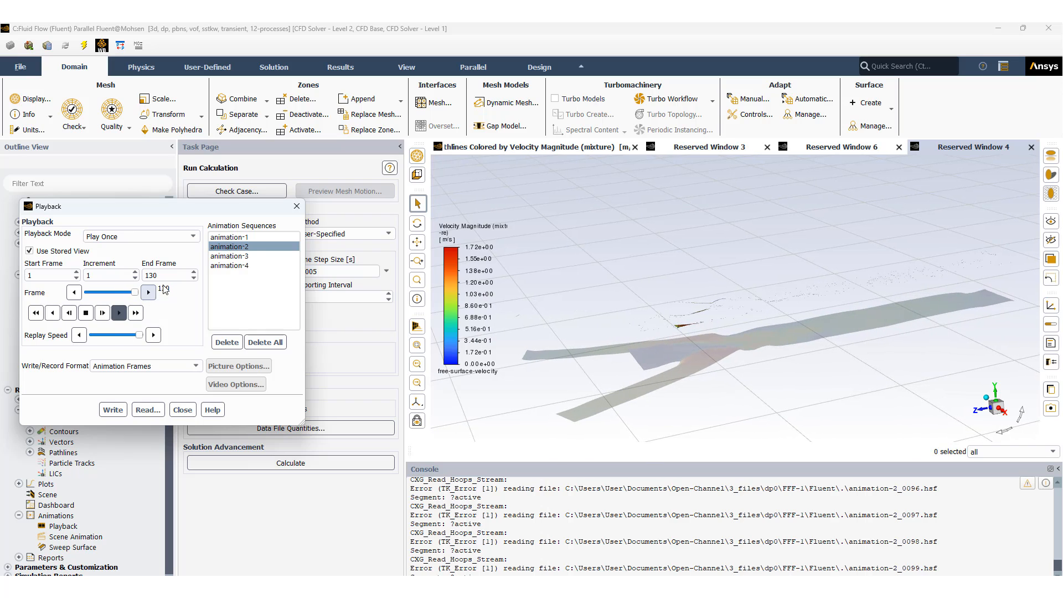
left_click(242, 257)
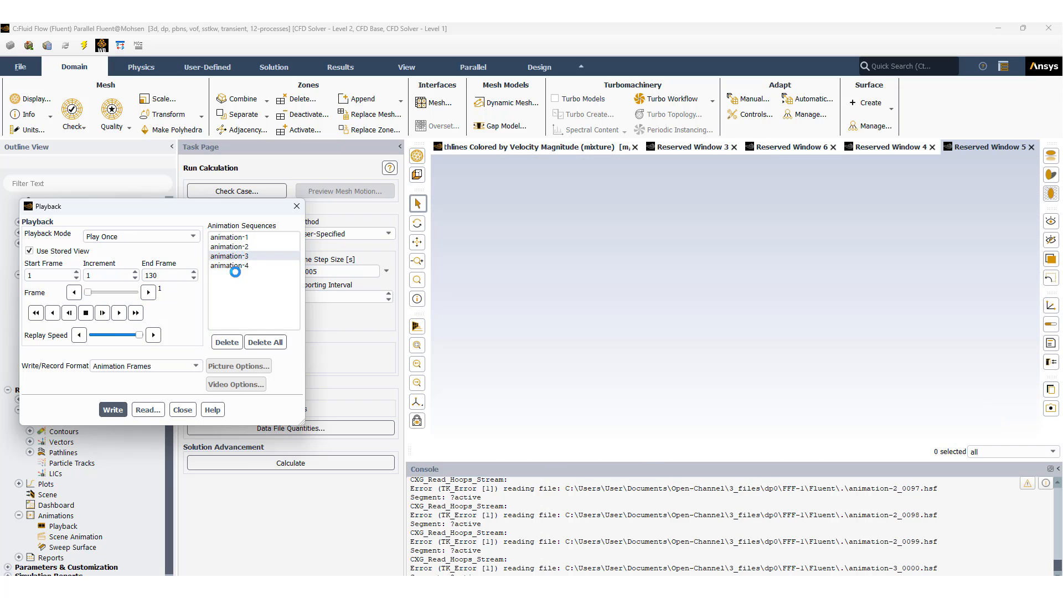
left_click(182, 410)
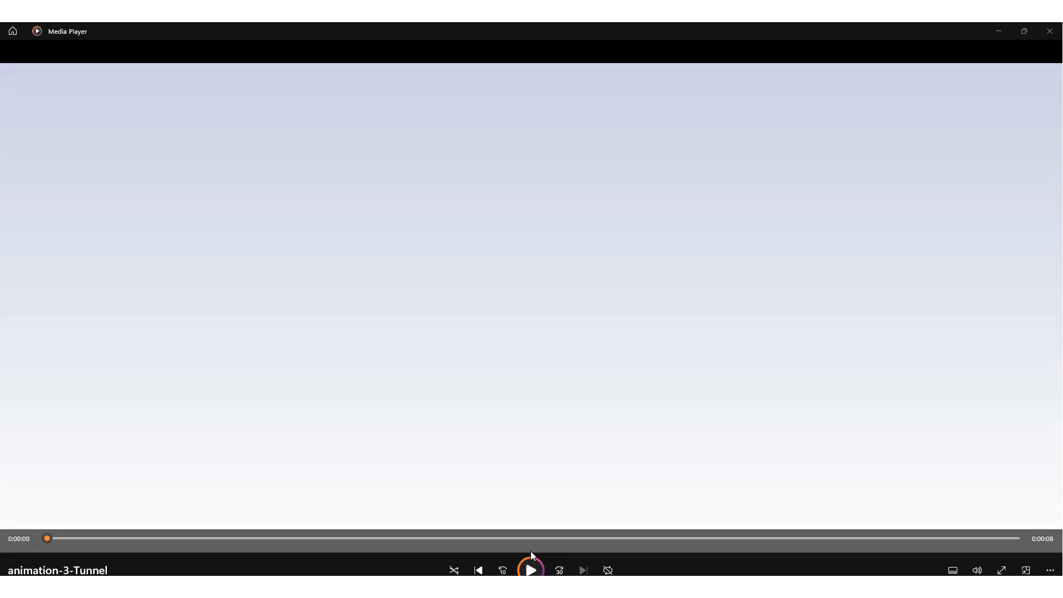
Step: Switch to Media Player, play the animation-3-Tunnel video and close it
left_click(531, 556)
left_click(531, 571)
left_click(1049, 31)
Step: Play the animation-1-Tunnel video of the water volume fraction in Media Player
left_click(530, 570)
left_click(531, 571)
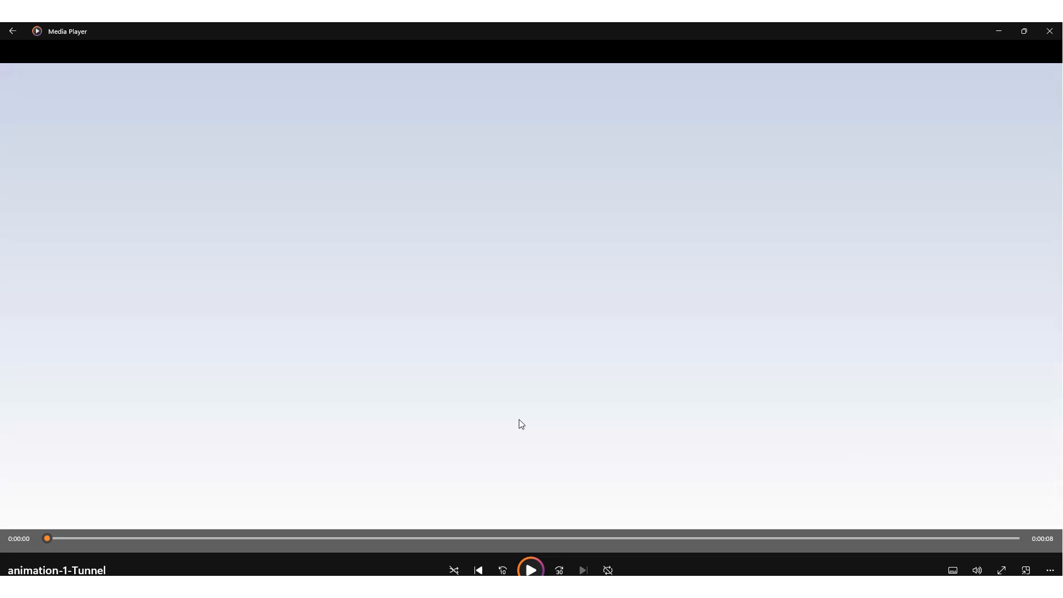
left_click(530, 570)
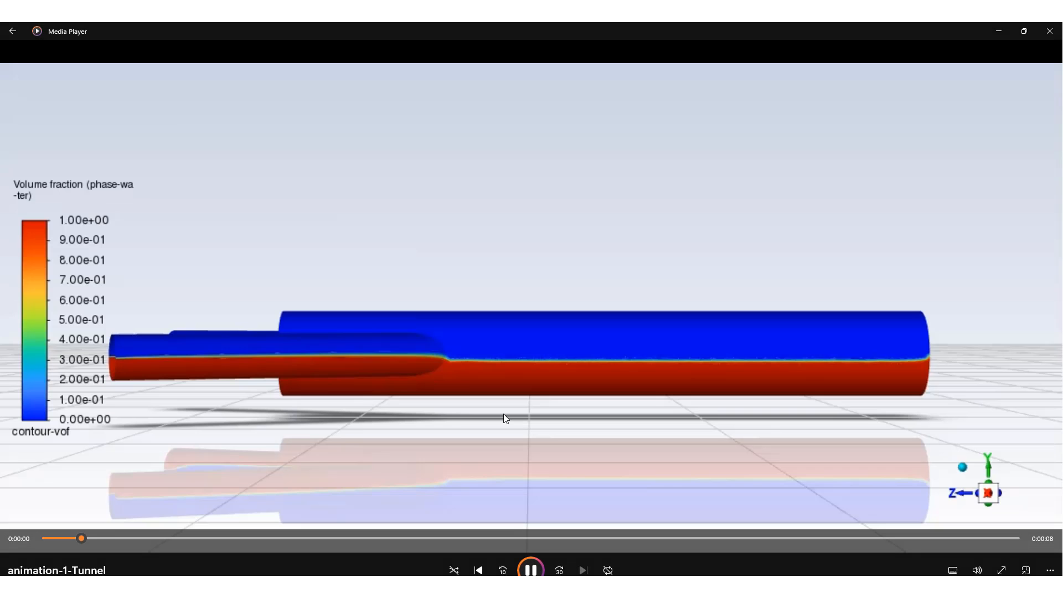